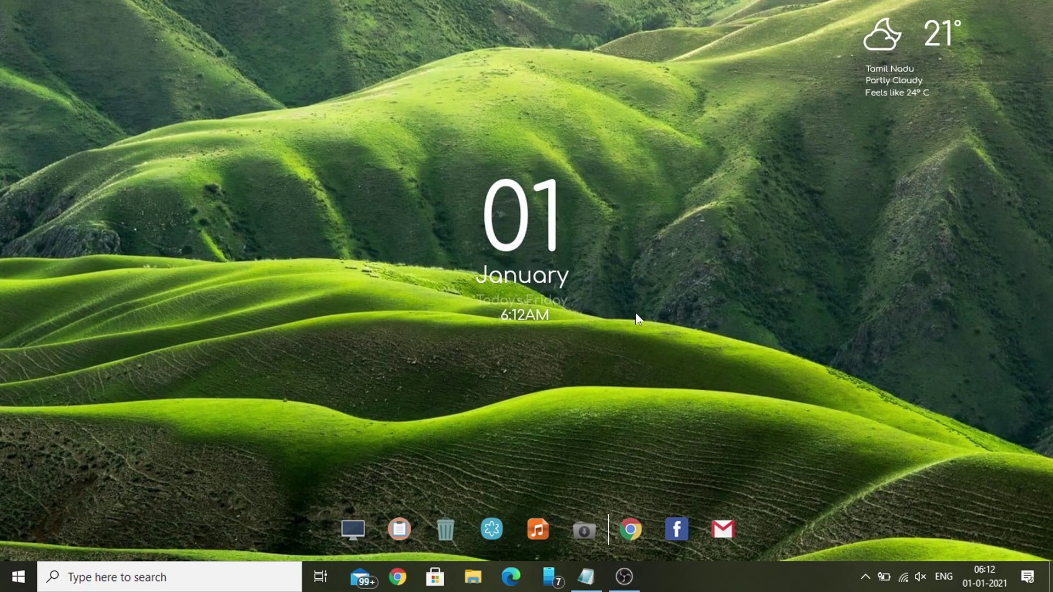
Open pixabay.com in Chrome and search its images for lamb.
click(403, 578)
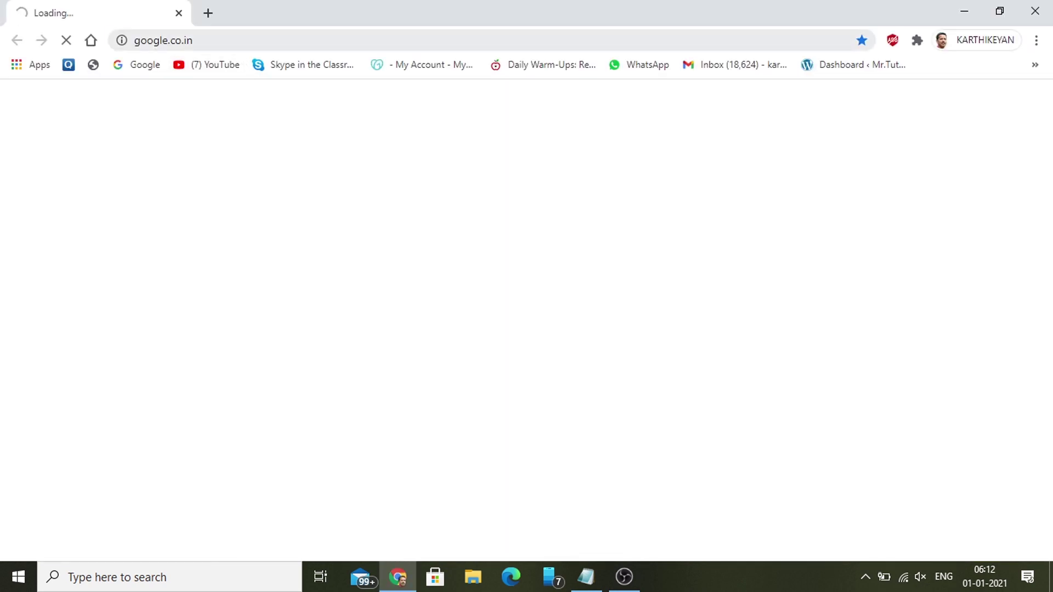
key(ctrl+l)
text(pixabay.com)
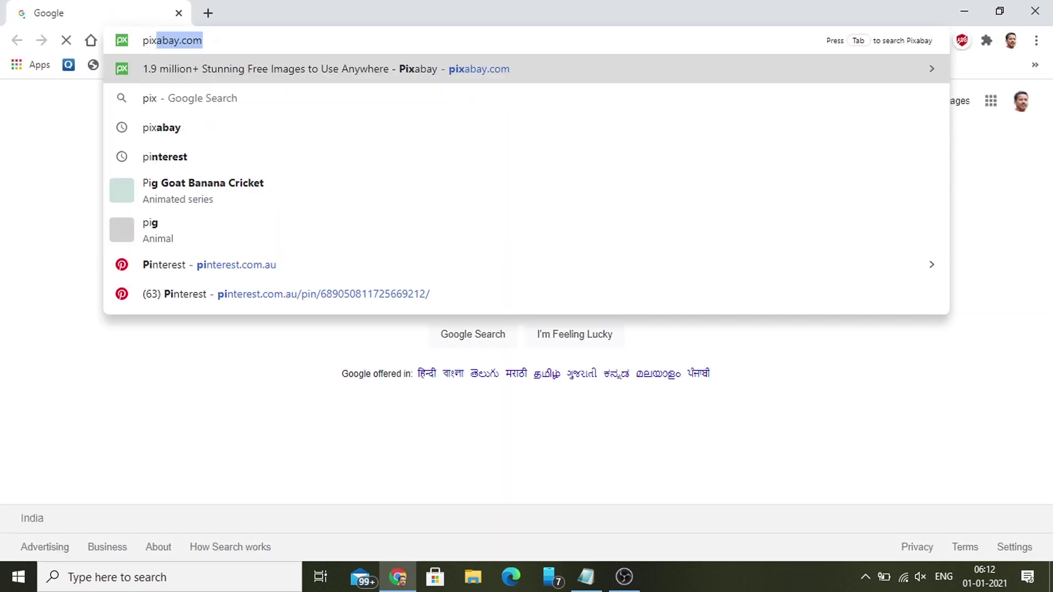
key(Return)
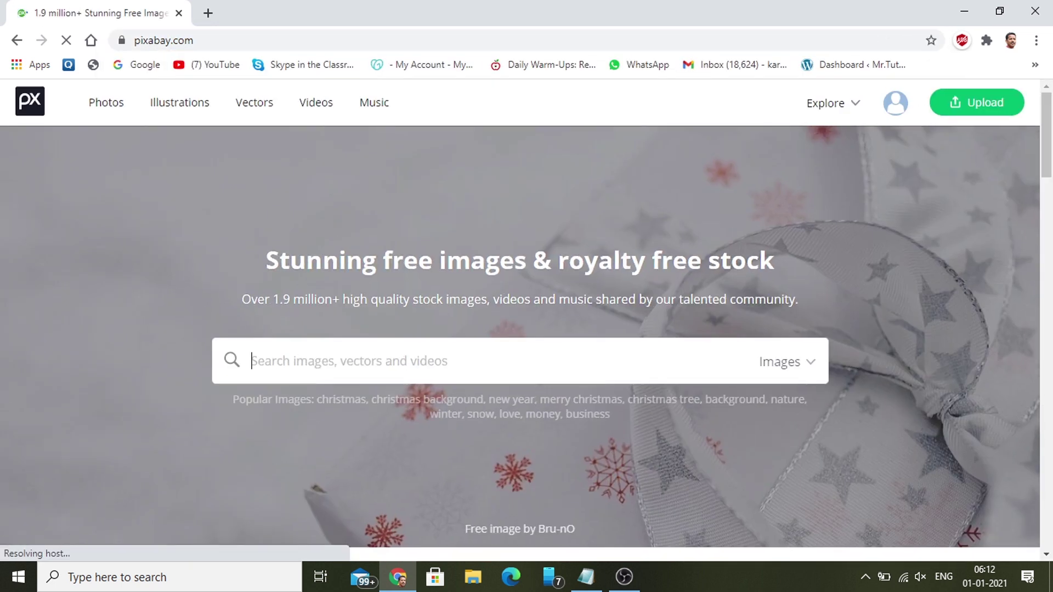
text(g)
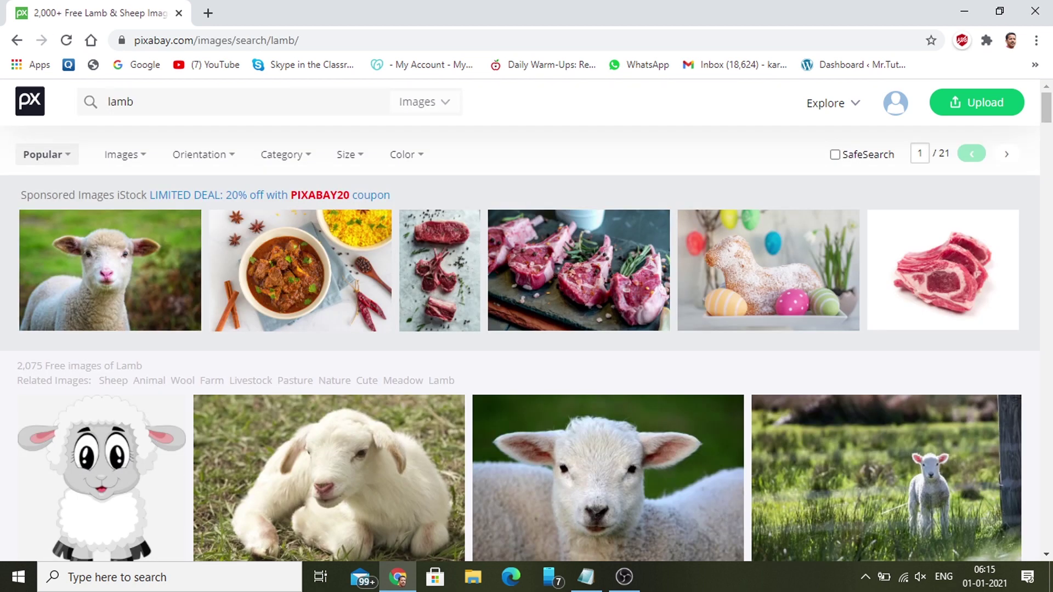
Browse the lamb search results and open the cartoon lamb illustration with the big eyes.
scroll(141, 369, down, 4)
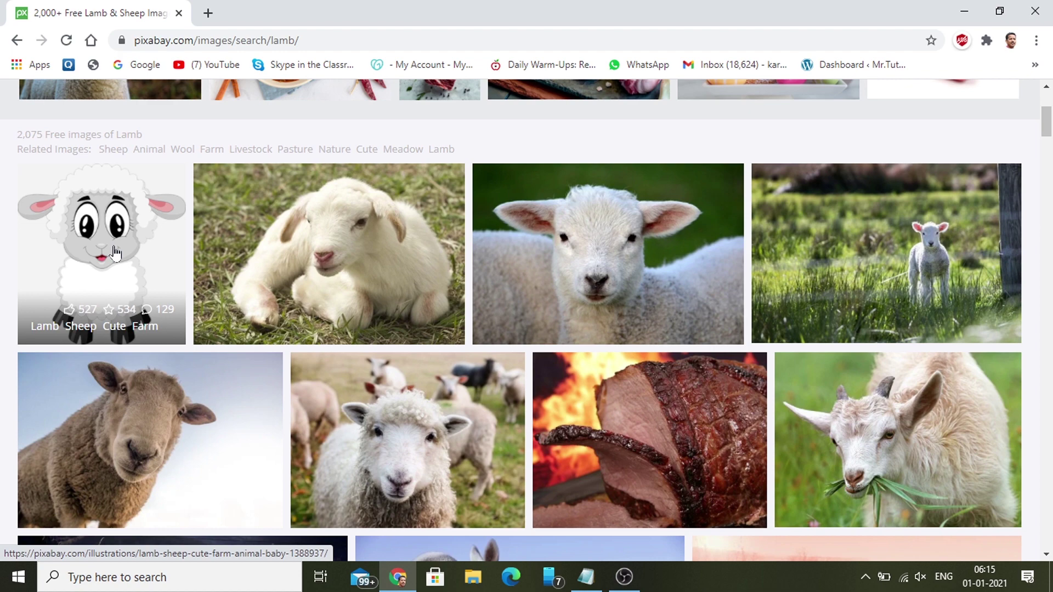
scroll(115, 252, down, 4)
scroll(114, 253, up, 6)
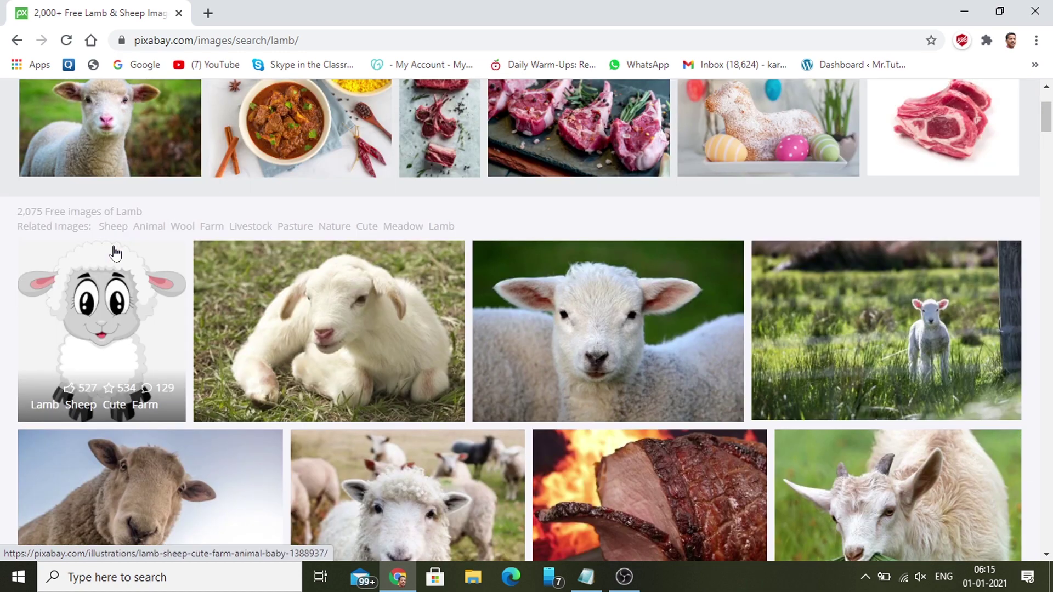
scroll(187, 156, up, 3)
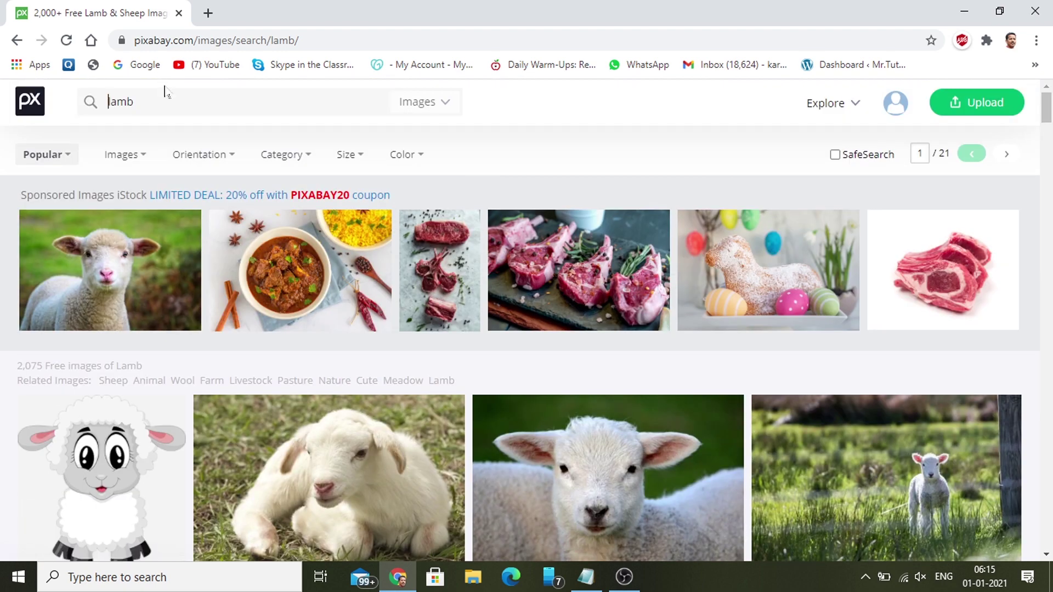
scroll(160, 214, down, 3)
scroll(161, 214, down, 1)
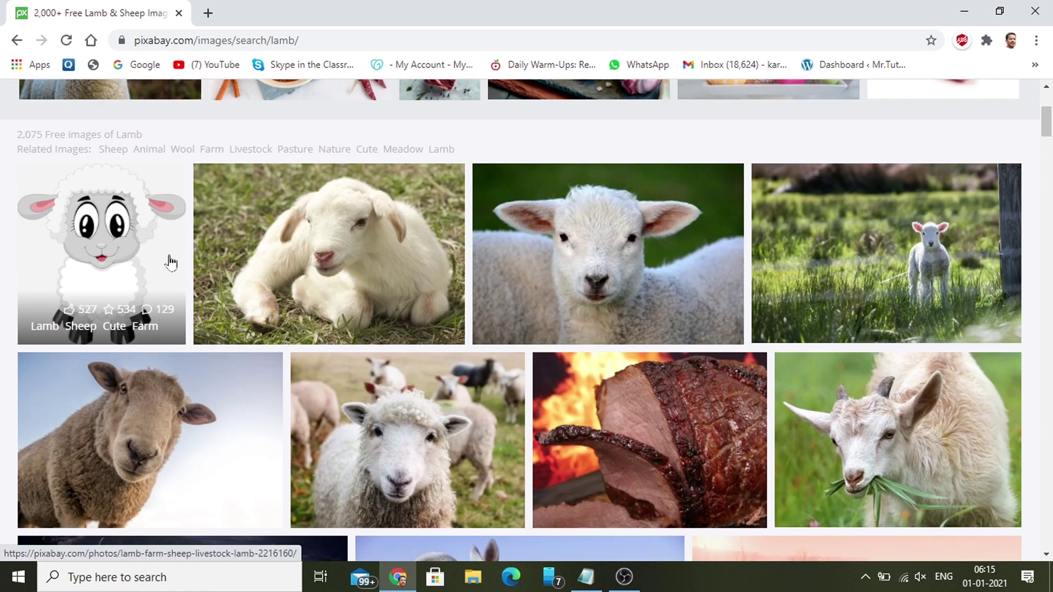
click(110, 234)
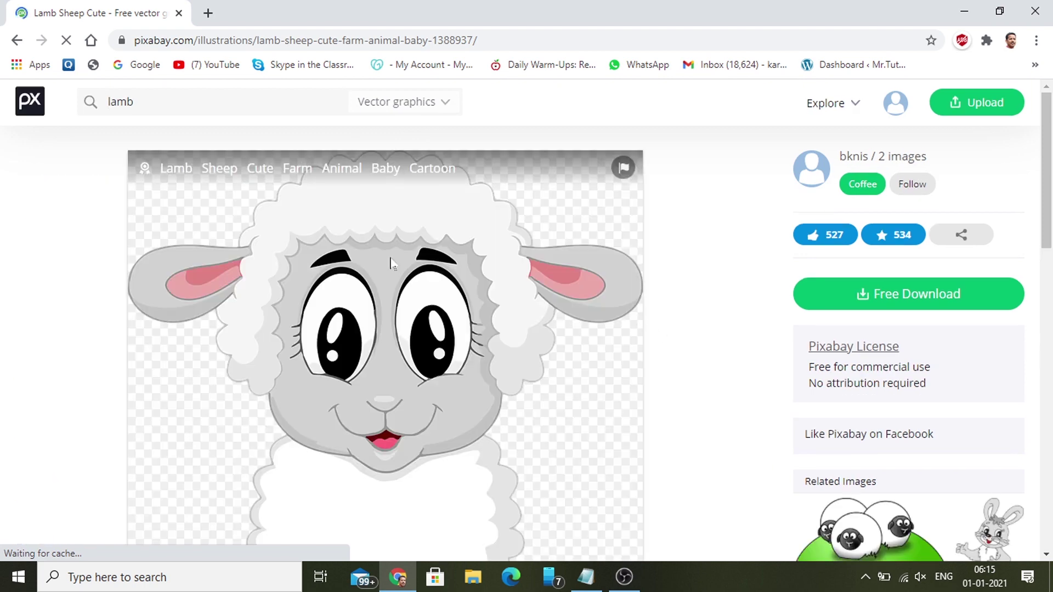
Download the lamb illustration as a 1782×1920 PNG and close the browser.
scroll(435, 346, down, 4)
scroll(453, 300, up, 5)
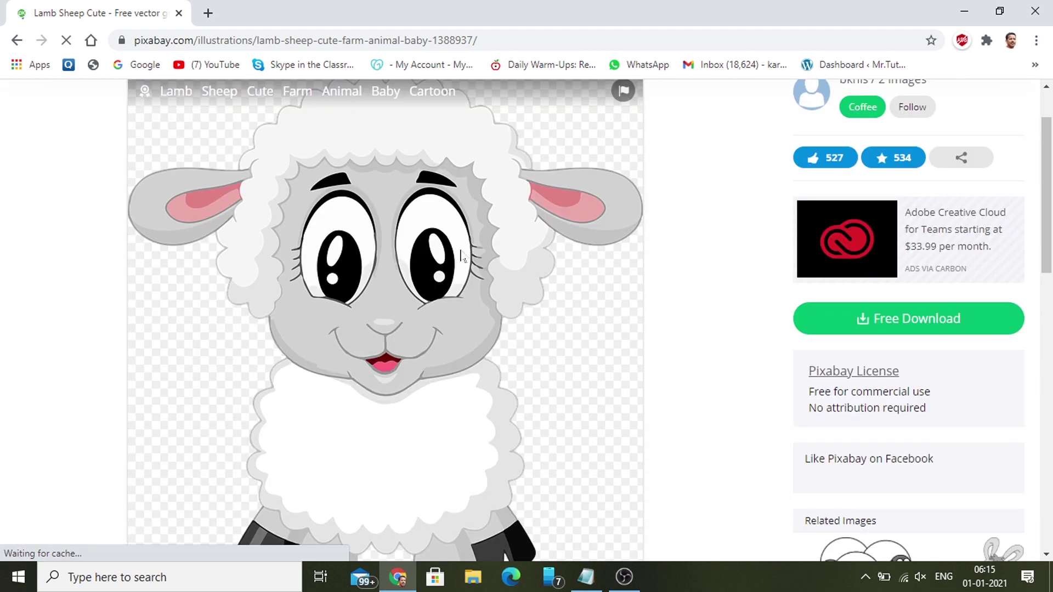
click(935, 328)
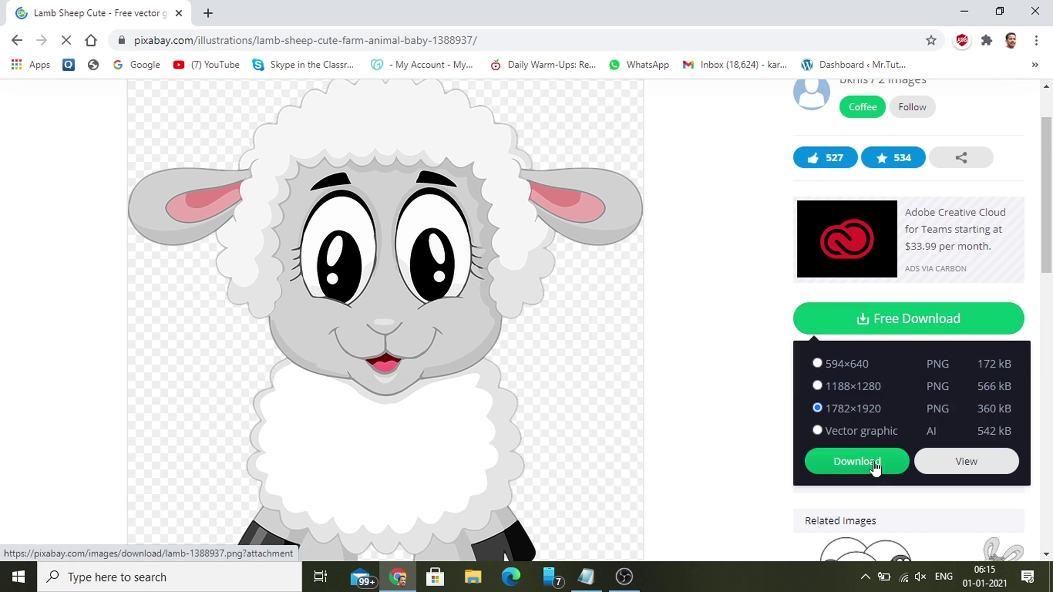
click(852, 462)
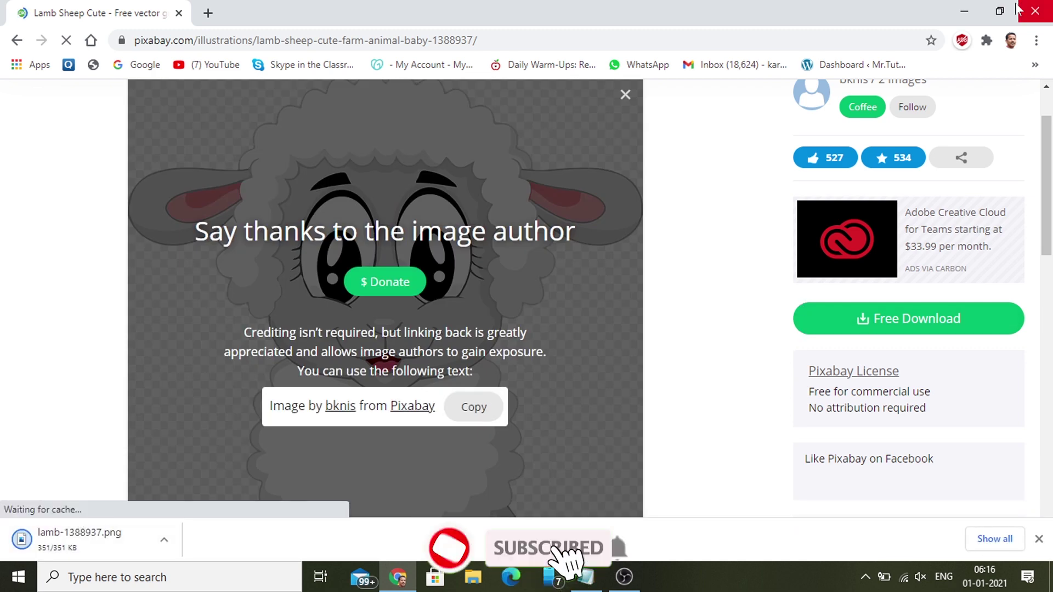
click(1036, 8)
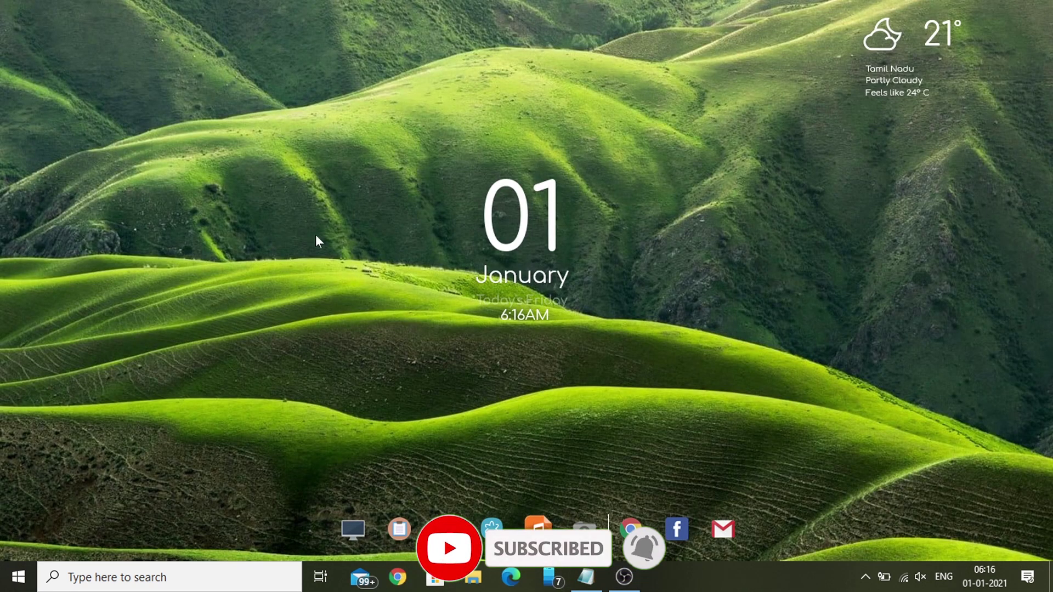
Find and launch Adobe Photoshop CS6 (64 Bit).
click(213, 577)
text(photoshop)
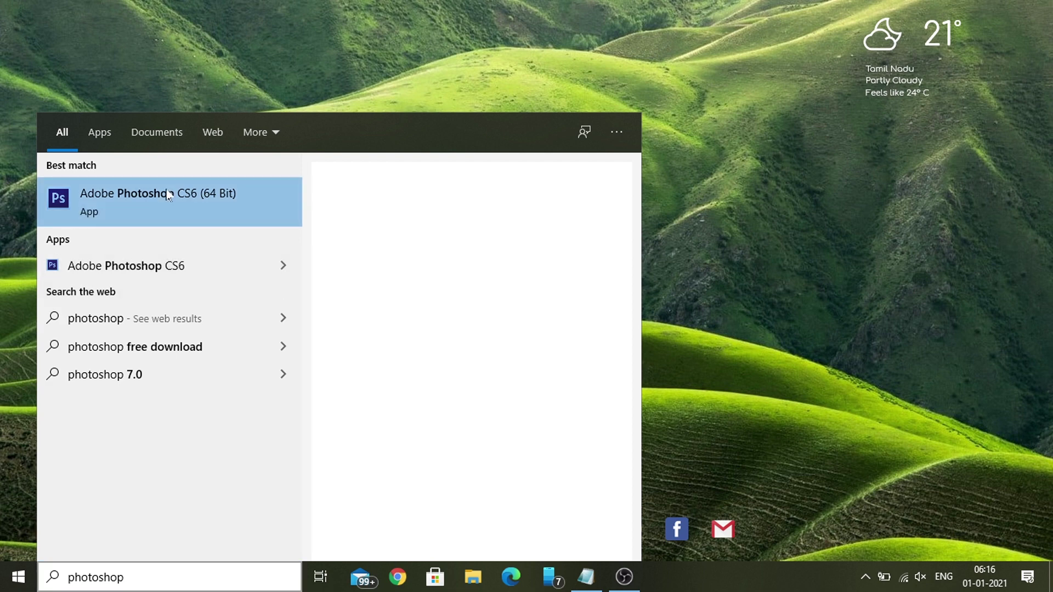
click(203, 189)
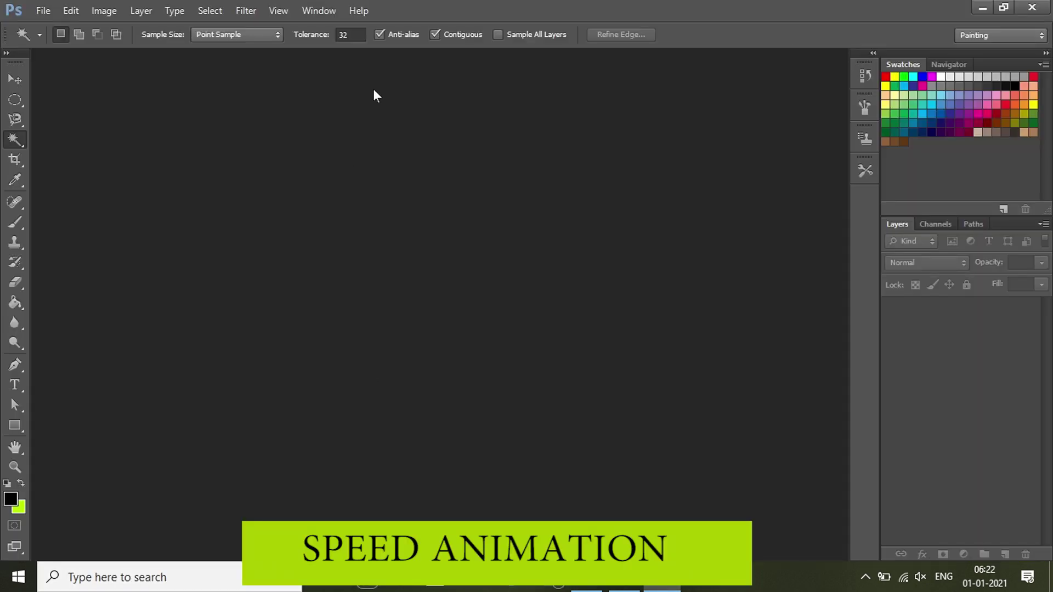
Open lamb-1388937.png from the Downloads folder on the PC.
click(44, 10)
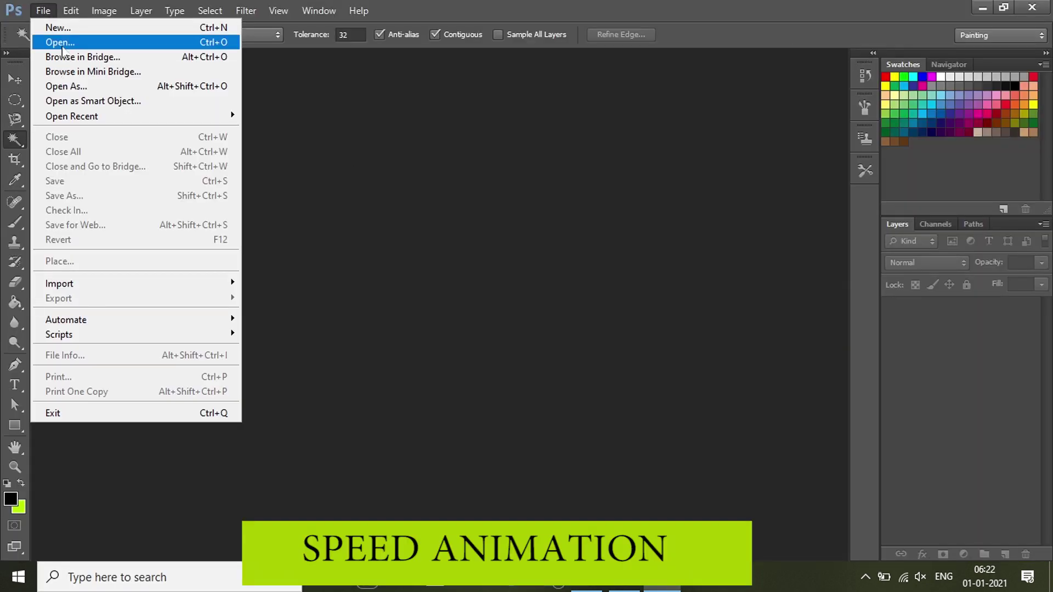
click(49, 40)
click(354, 252)
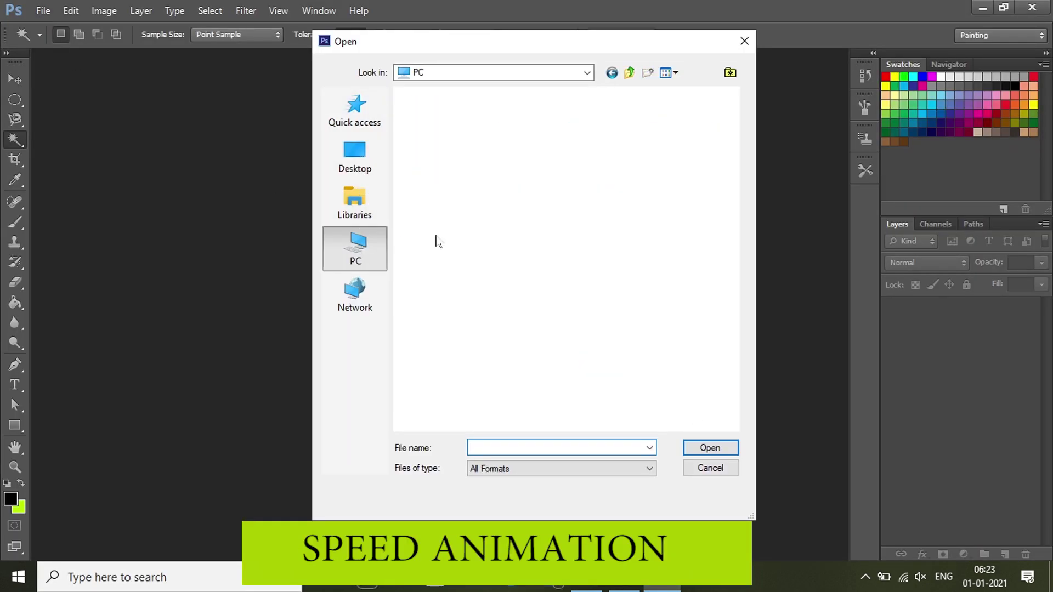
scroll(437, 234, down, 3)
scroll(479, 269, up, 3)
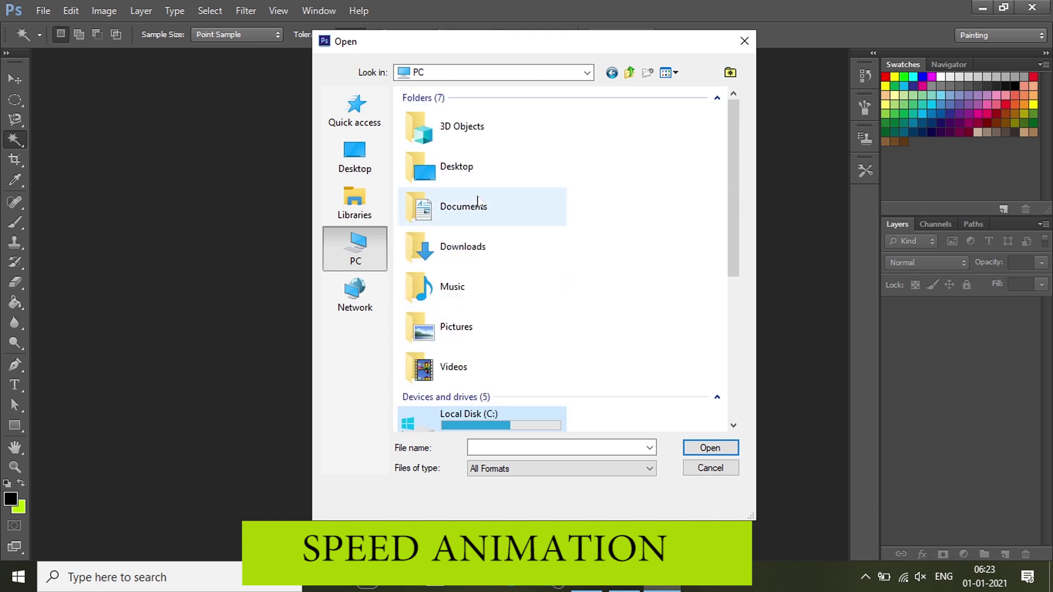
double_click(465, 252)
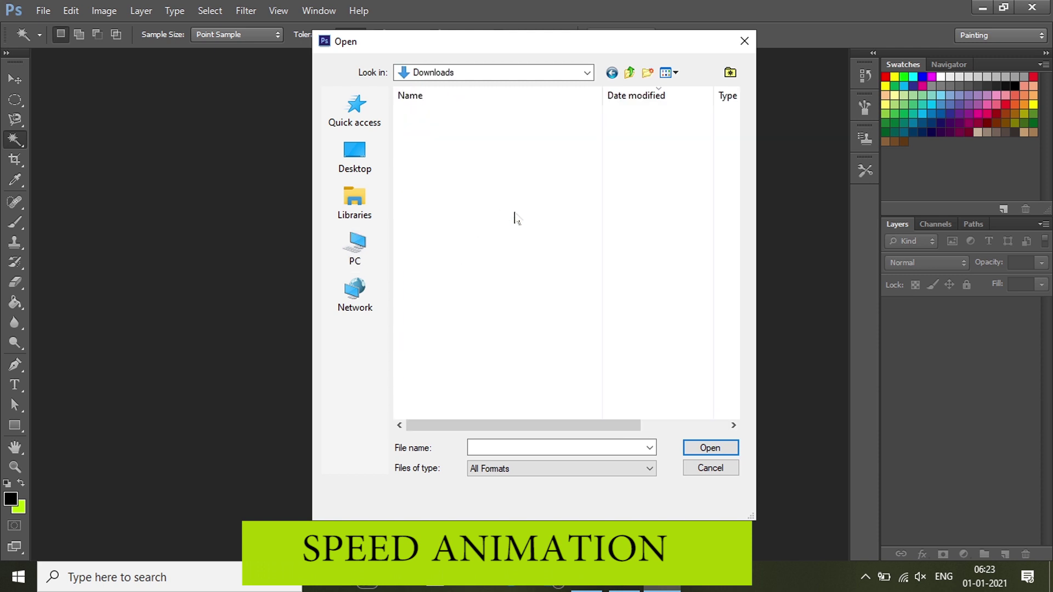
click(475, 134)
click(693, 445)
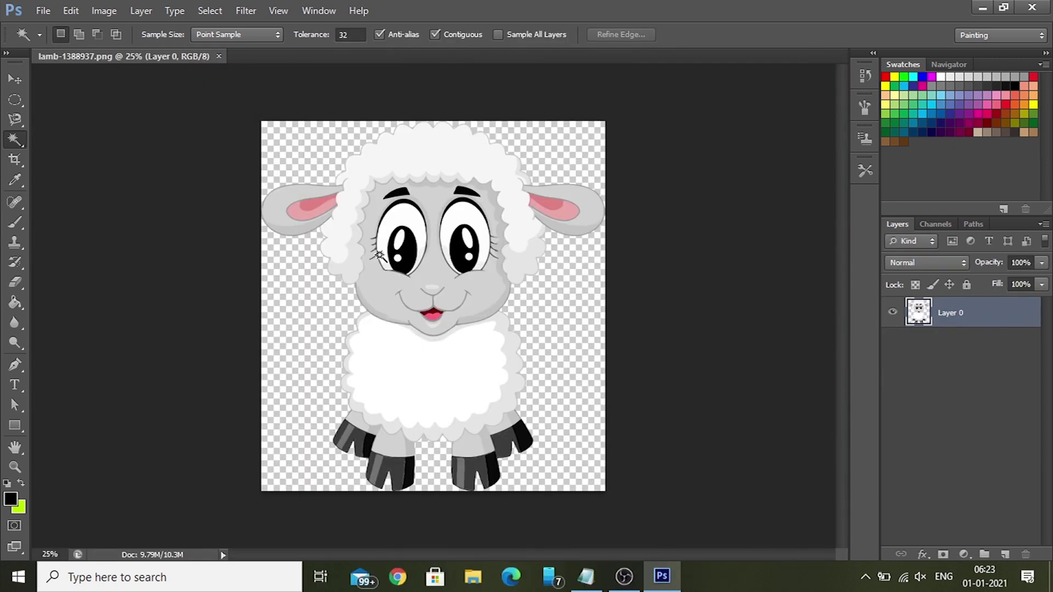
Resize the canvas to 2500 by 2500 pixels.
click(104, 10)
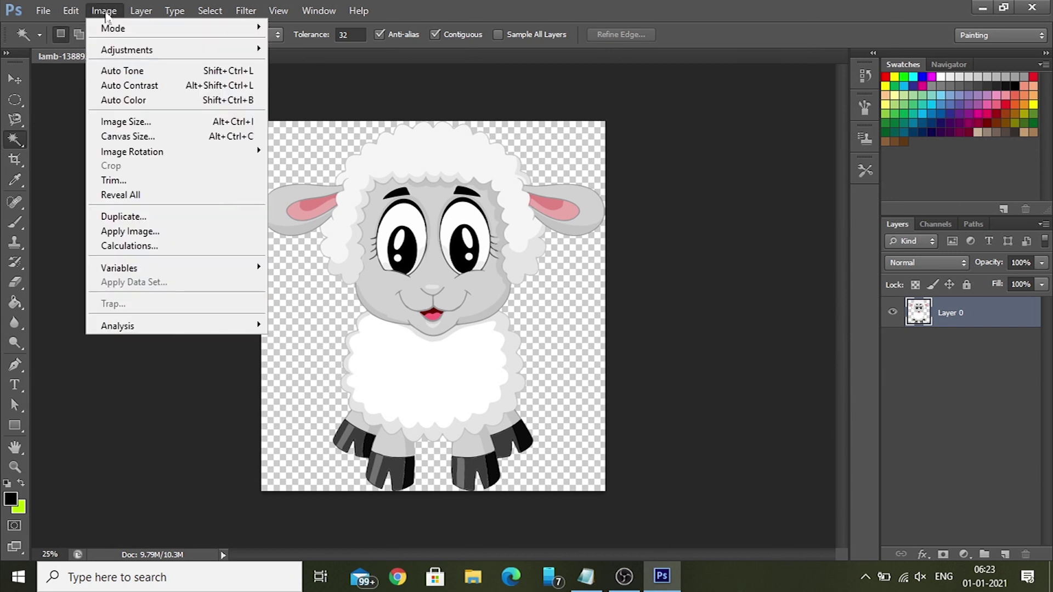
click(137, 138)
click(571, 205)
click(554, 228)
double_click(503, 205)
text(2500)
key(Tab)
key(Tab)
text(2500)
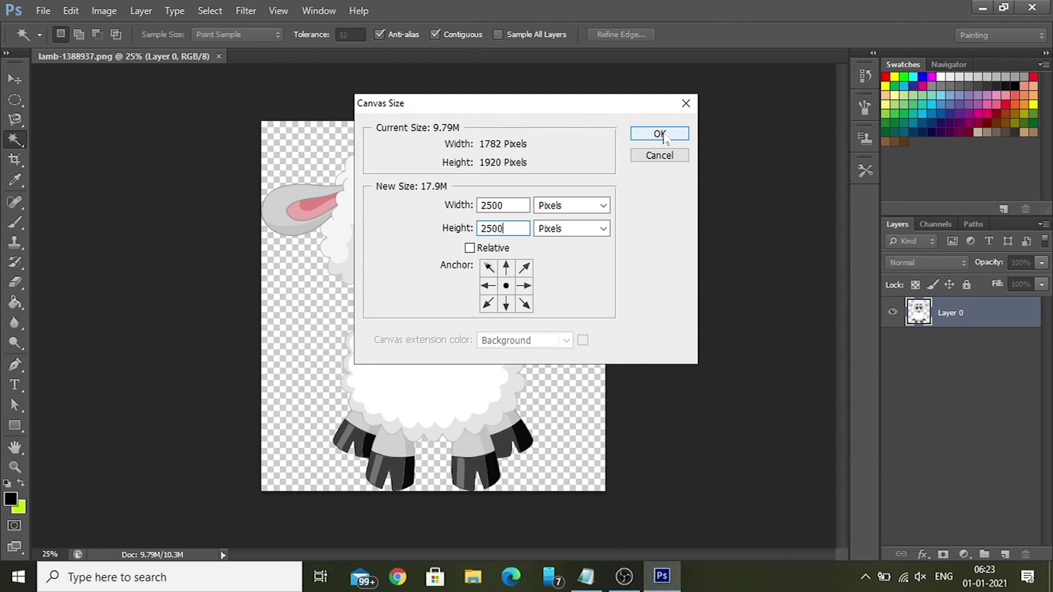
click(660, 134)
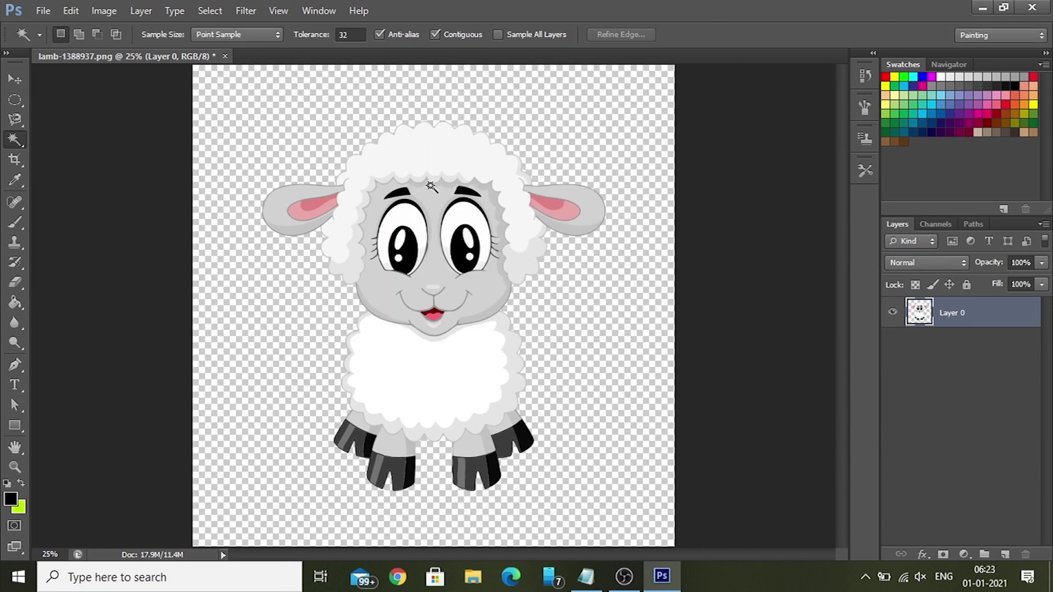
Duplicate Layer 0 as Layer 0 copy and make the copy the active layer.
right_click(959, 318)
click(823, 87)
click(665, 169)
click(955, 352)
click(963, 317)
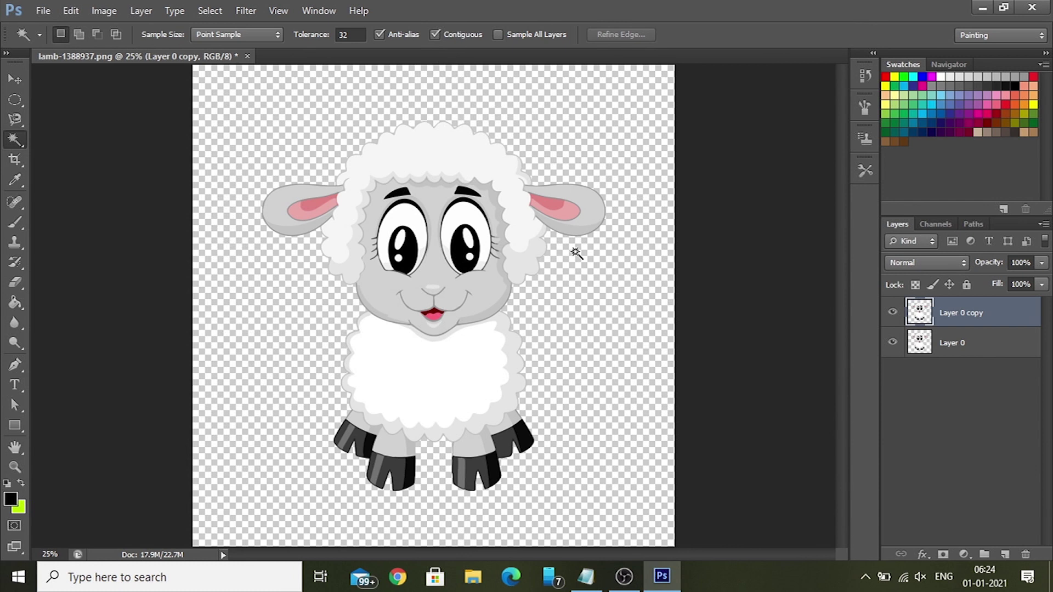
Select the lamb's head wool on Layer 0 copy with the Magic Wand tool.
click(960, 348)
click(960, 317)
right_click(11, 140)
click(68, 153)
click(450, 154)
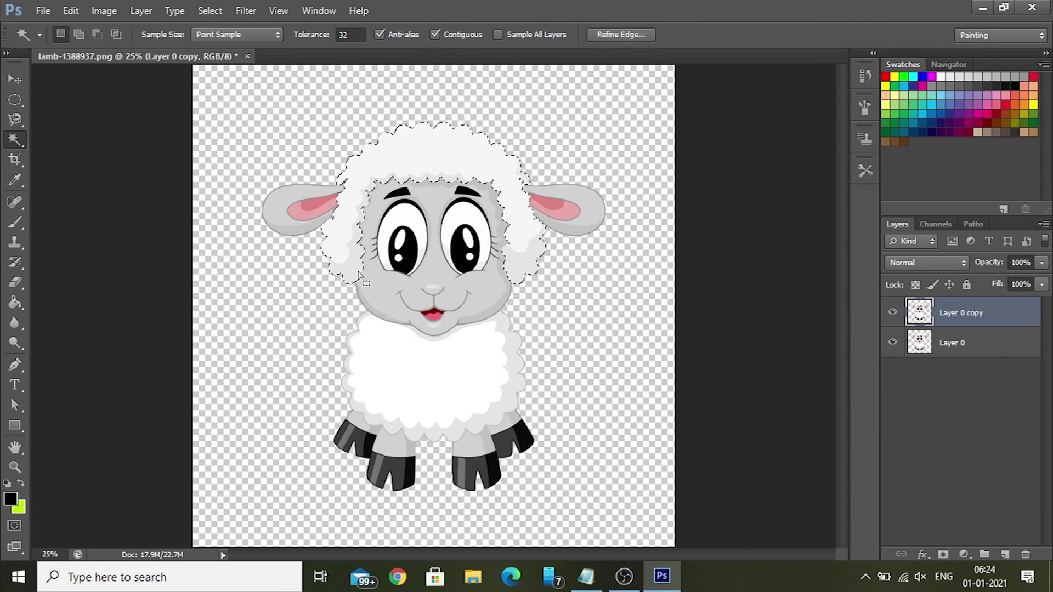
Refine the head wool selection with Smooth 20, output it to a new layer, and toggle the lower layers' visibility.
click(618, 36)
text(10)
click(730, 375)
click(747, 415)
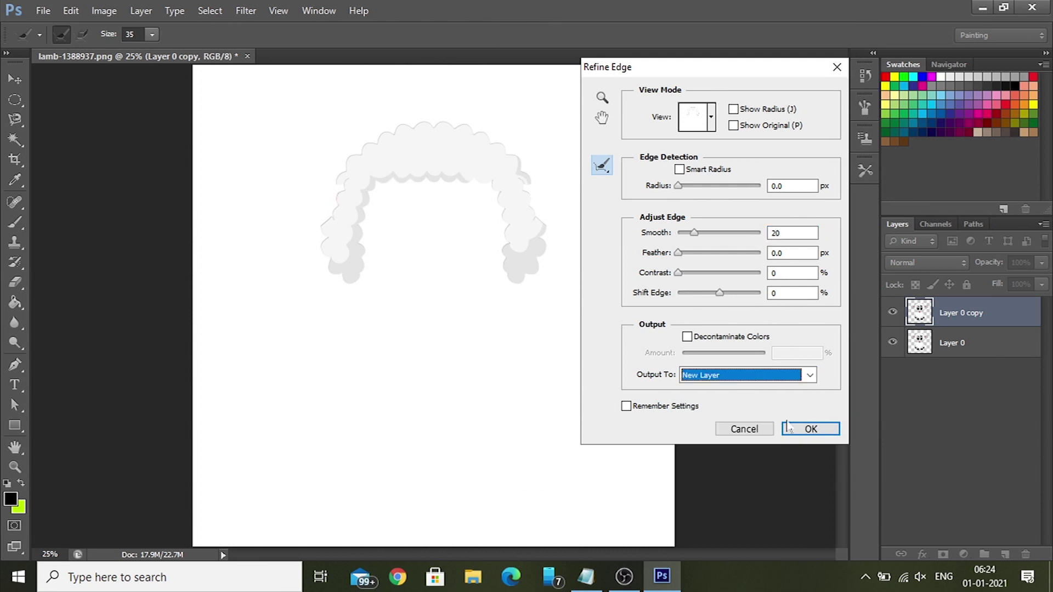
key(Return)
click(893, 372)
click(892, 343)
Select the lamb's grey face on Layer 0 copy with the Magic Wand and output it to a new layer through Refine Edge.
click(973, 346)
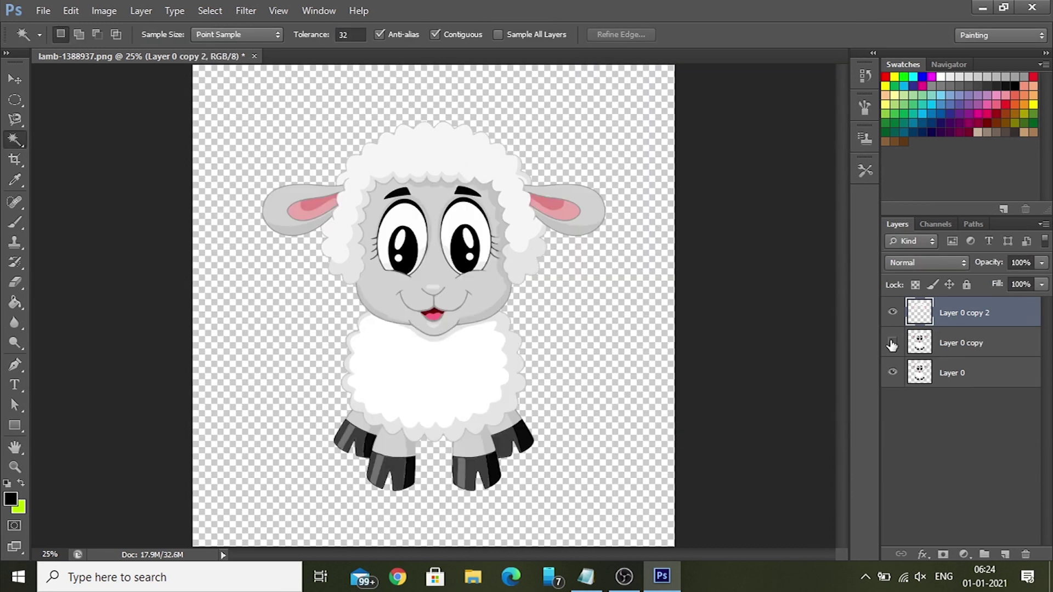
click(426, 214)
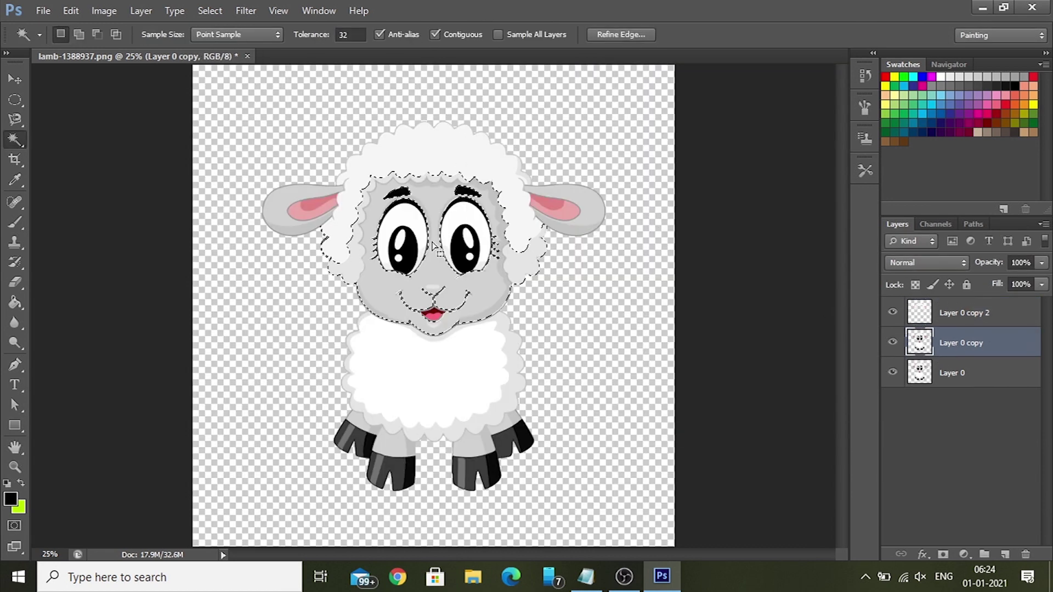
click(625, 34)
click(747, 375)
click(732, 415)
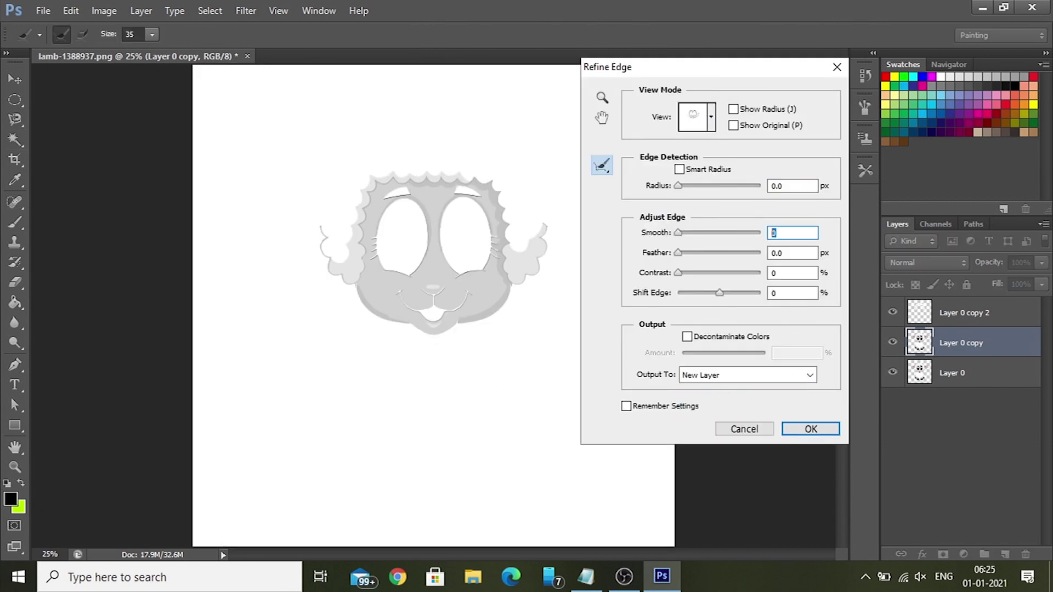
click(811, 429)
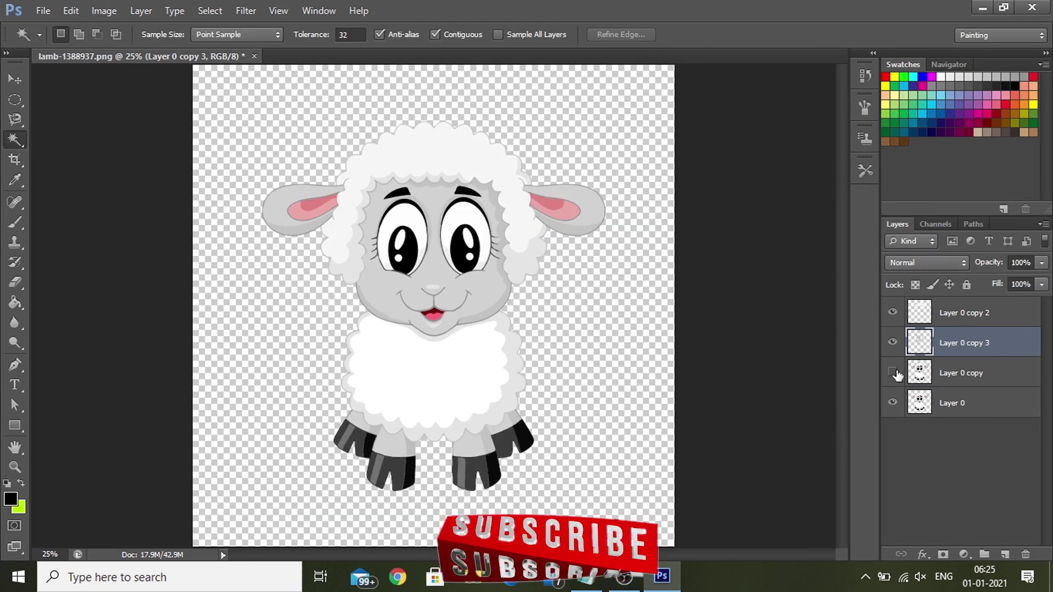
Toggle the layers' visibility to check the extracted parts, hide Layer 0, and make Layer 0 copy active.
click(892, 403)
click(894, 311)
click(892, 403)
click(893, 311)
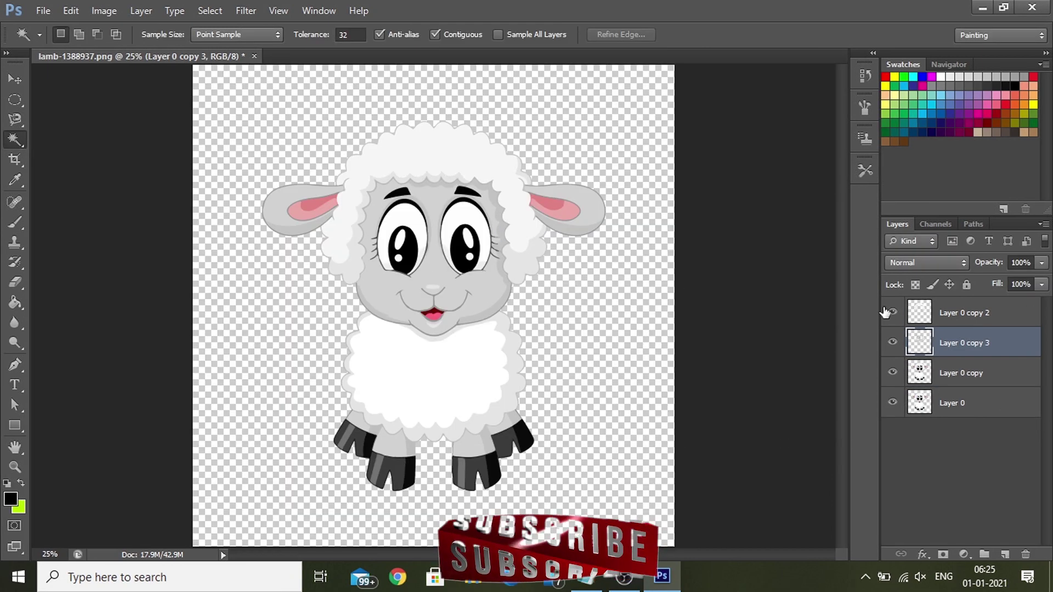
click(892, 403)
click(892, 343)
click(893, 343)
click(893, 373)
click(953, 373)
Select the ear on the image's right side and refine its edge with Smooth 20, output to Selection.
click(586, 231)
click(618, 36)
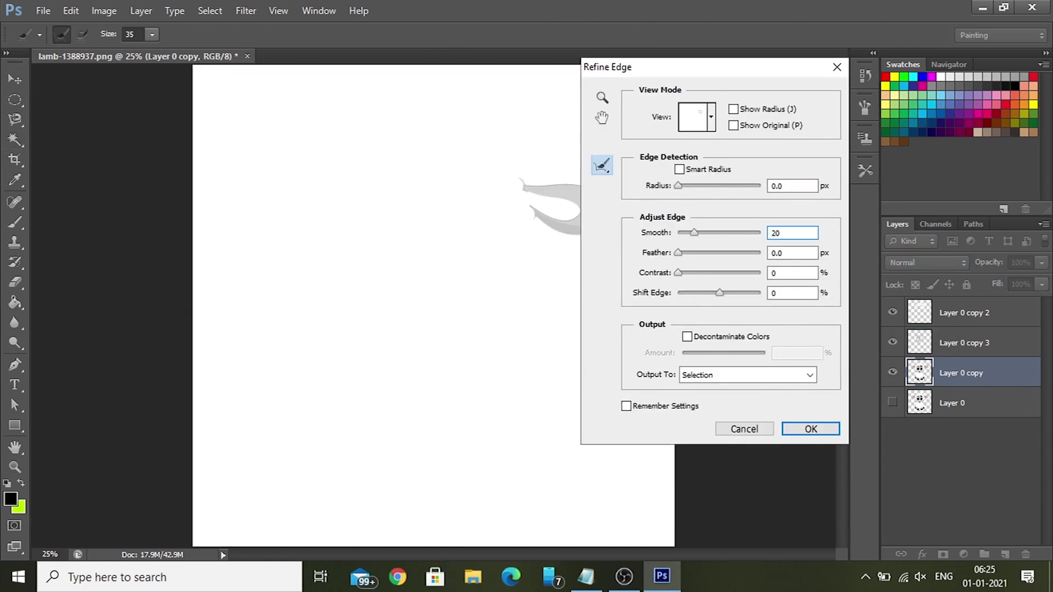
key(Return)
Select the ear on the image's left side with the Magic Wand and output it to a new layer through Refine Edge.
click(272, 222)
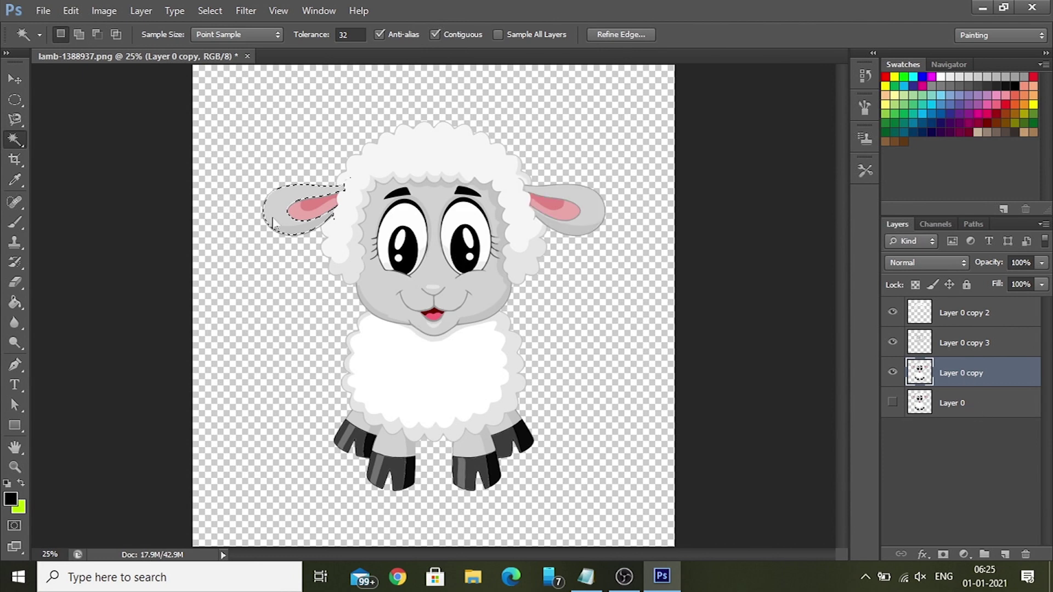
click(602, 34)
click(748, 375)
click(697, 402)
click(811, 429)
Select the lamb's woolly body on Layer 0 copy with the Magic Wand and output it to a new layer through Refine Edge.
click(923, 416)
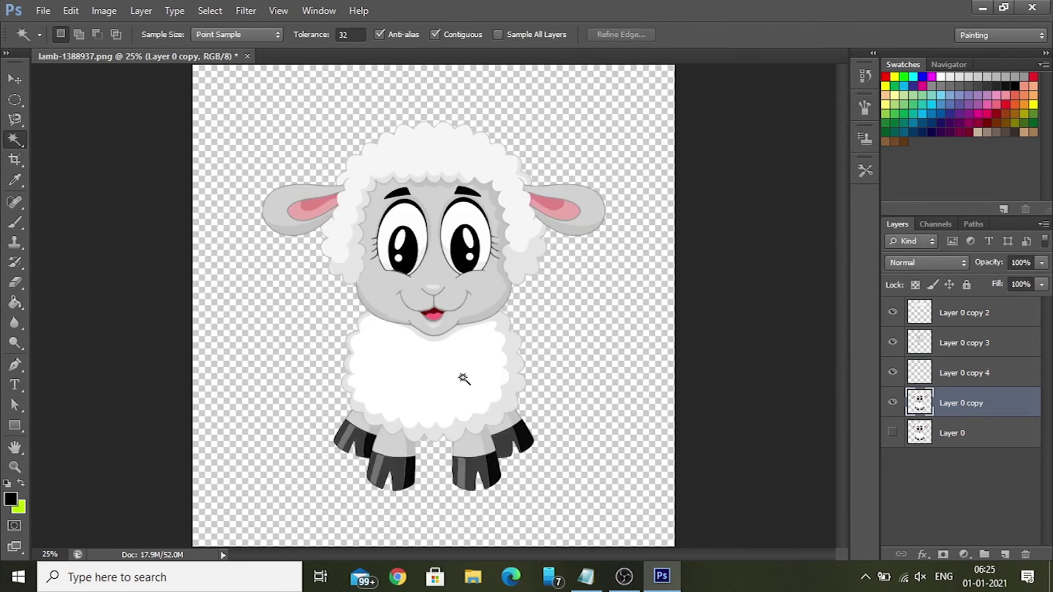
click(434, 381)
click(619, 35)
click(730, 378)
click(696, 403)
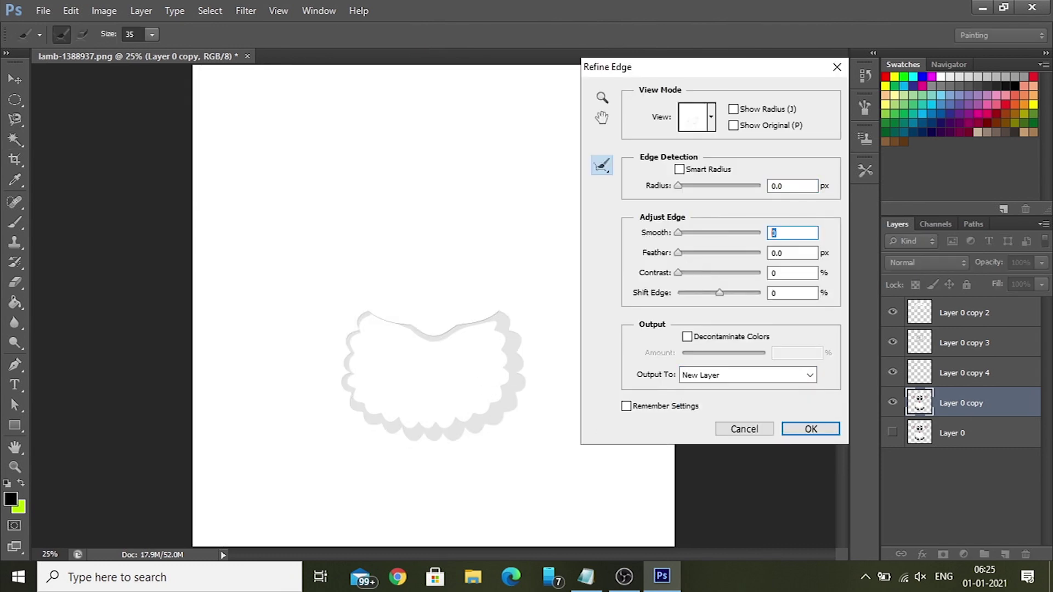
click(811, 429)
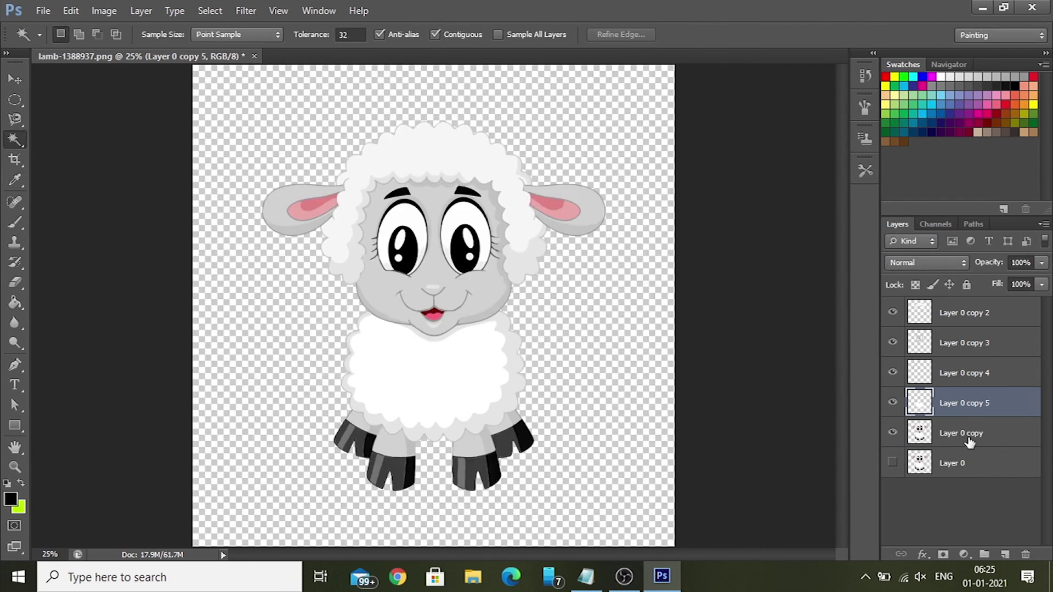
Select the two hooves on the image's left side of Layer 0 copy, subtracting the body wool and upper legs from the selection.
click(394, 449)
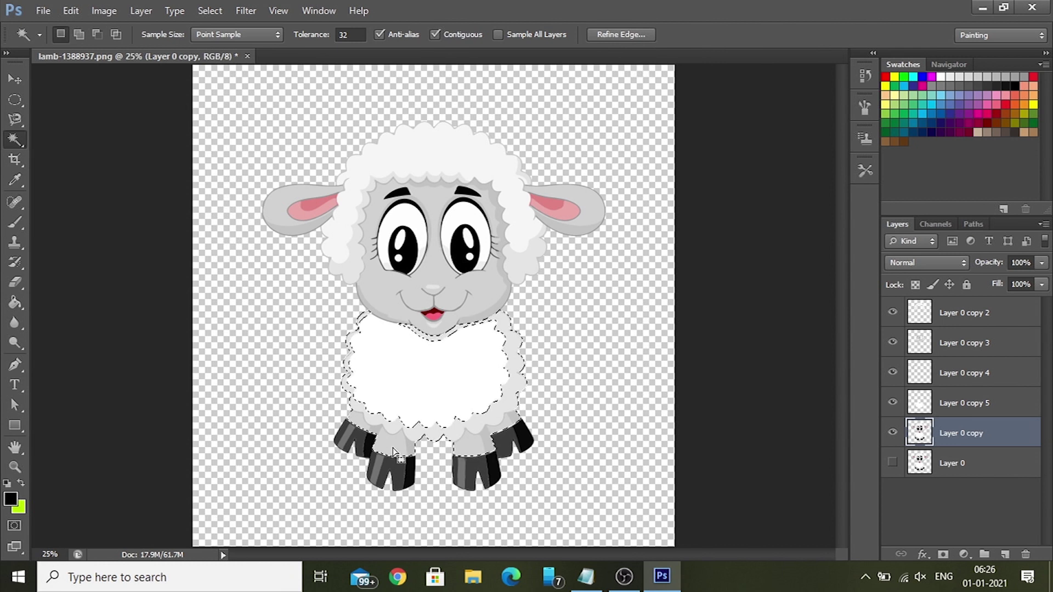
key(ctrl+d)
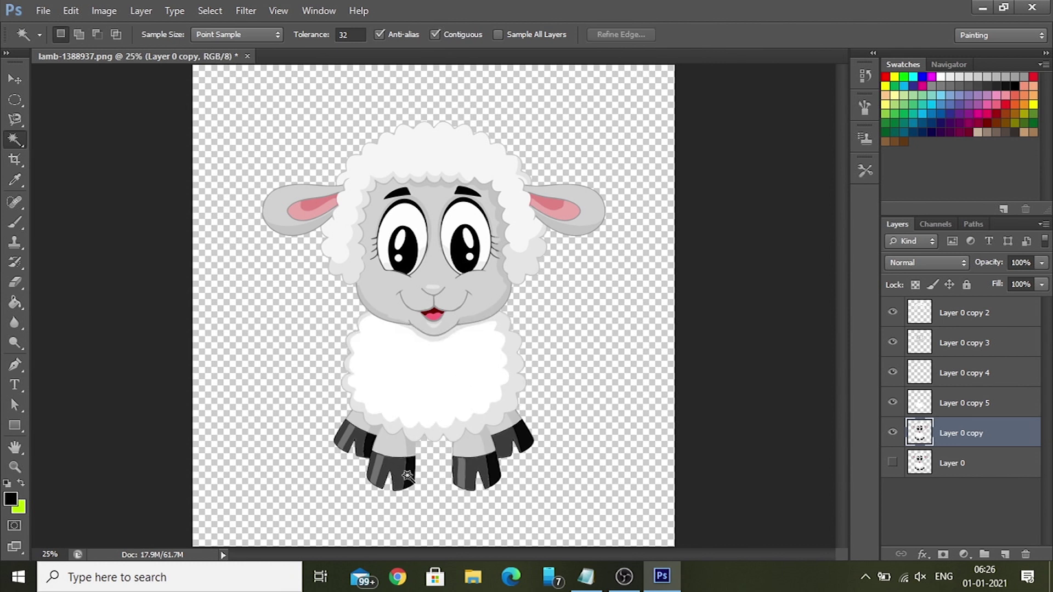
click(407, 474)
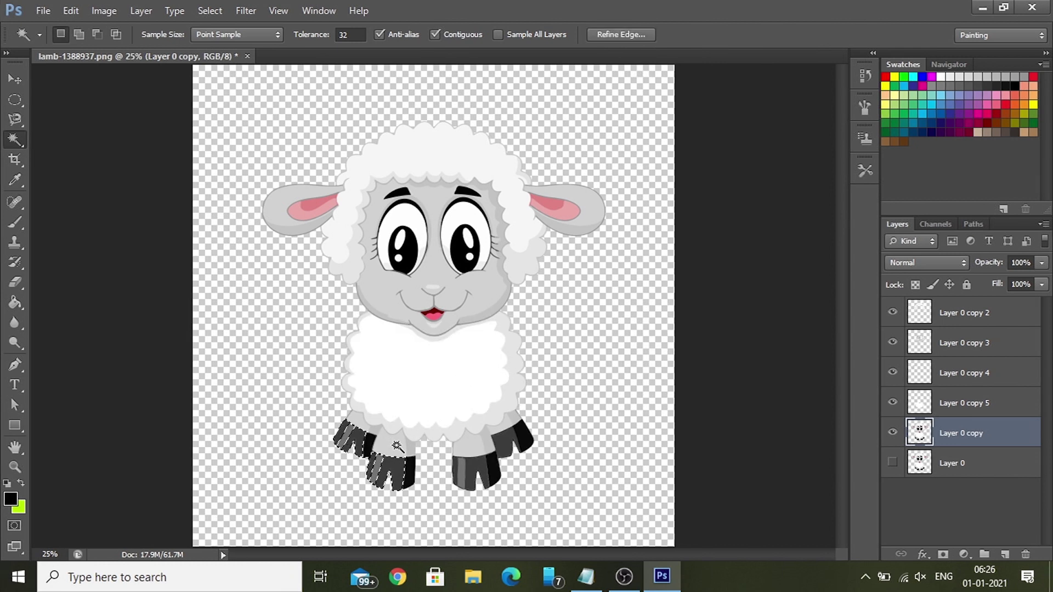
shift+click(401, 449)
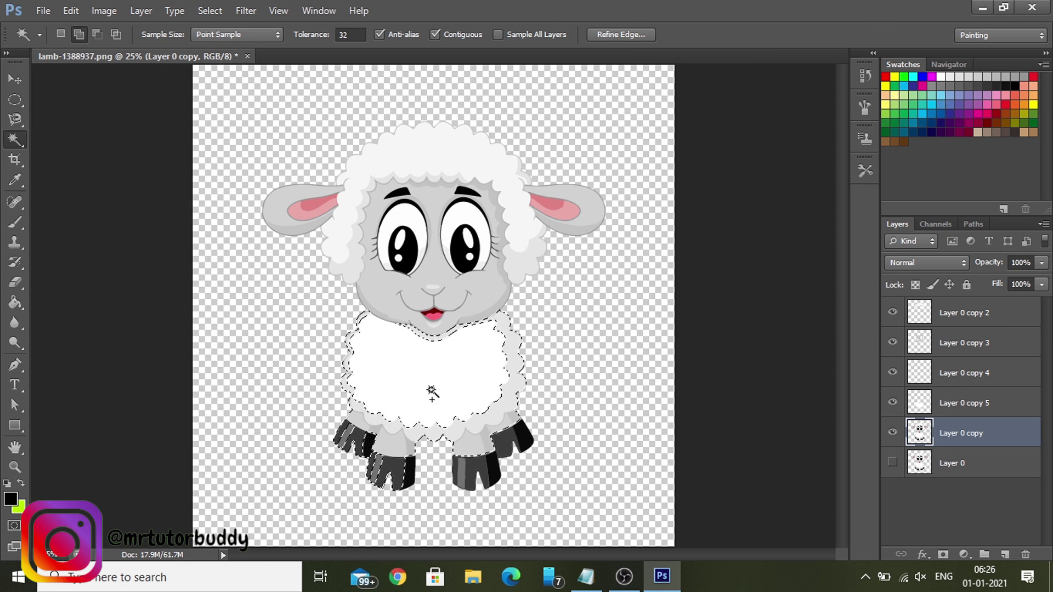
alt+click(397, 386)
alt+click(397, 427)
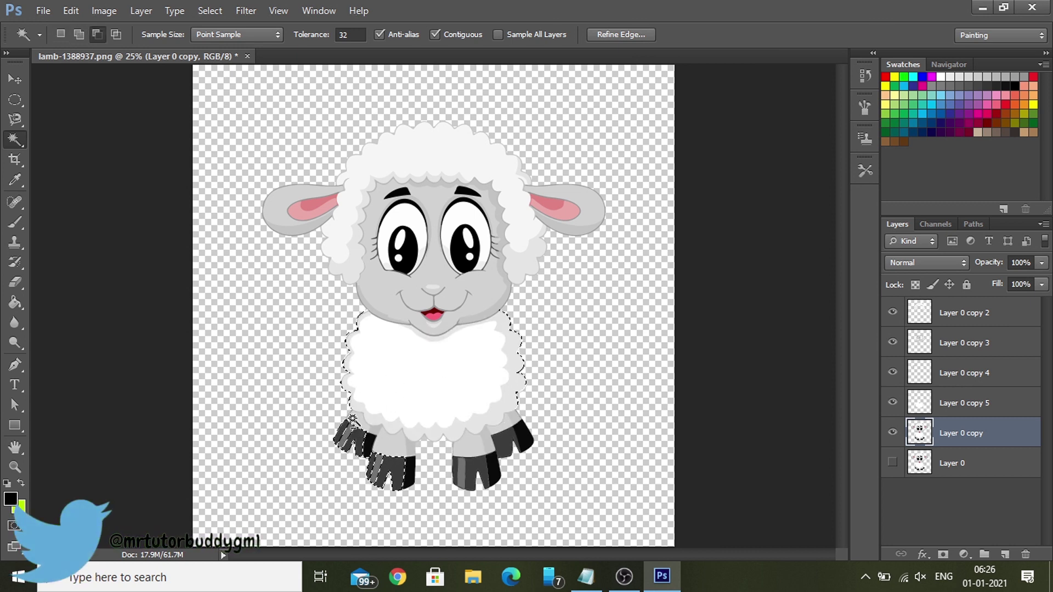
shift+click(408, 480)
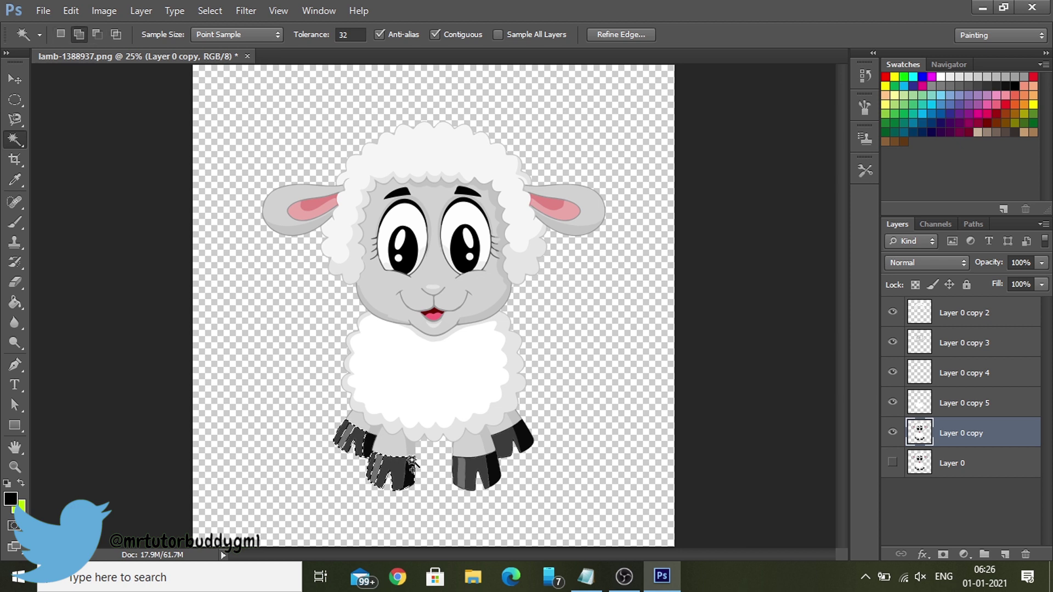
Refine the edge of the selected hooves with Smooth 20 and output them to a new layer.
click(621, 34)
click(748, 376)
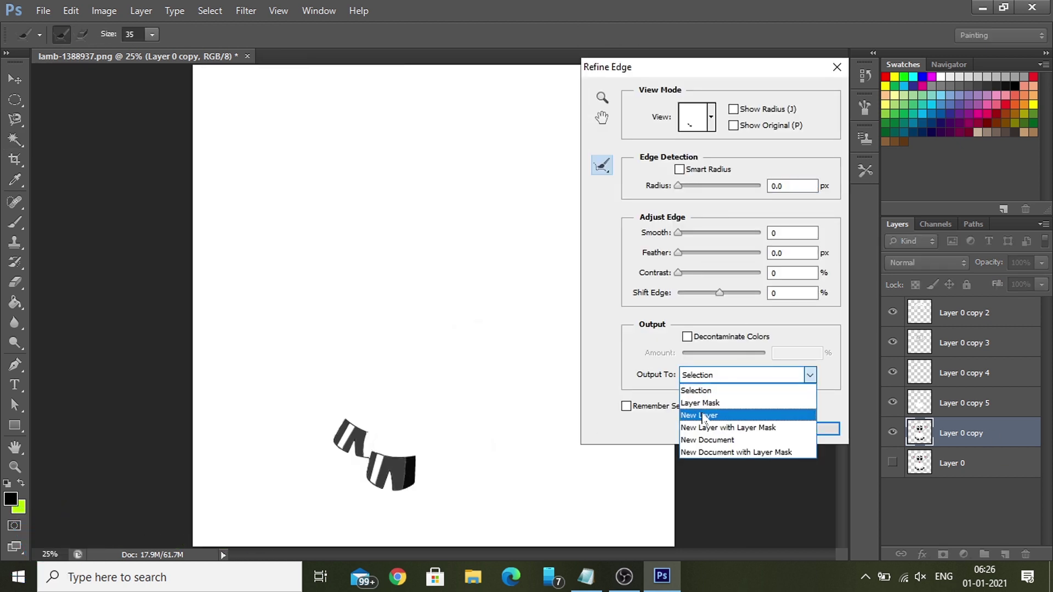
click(708, 414)
click(793, 233)
text(20)
click(811, 429)
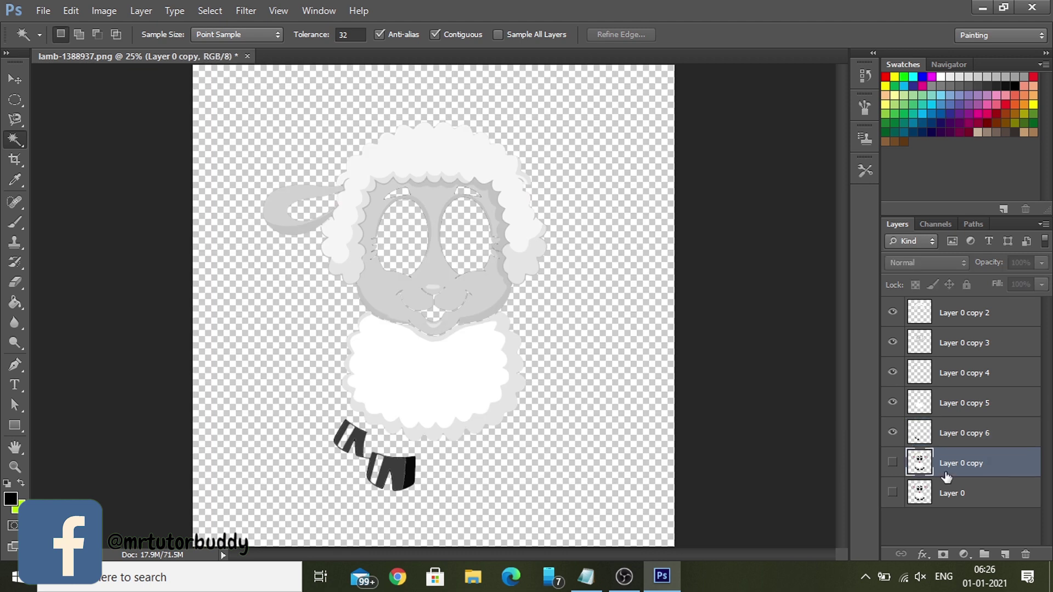
Select the two hooves on the image's right side of Layer 0 copy and output them to a new layer through Refine Edge.
click(481, 451)
key(ctrl+d)
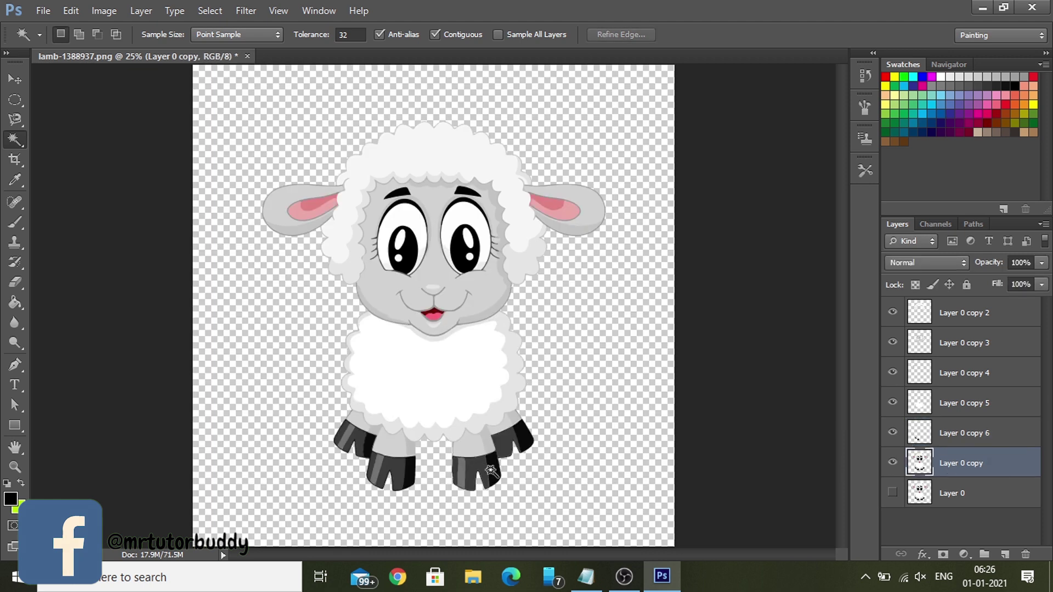
click(475, 468)
shift+click(515, 439)
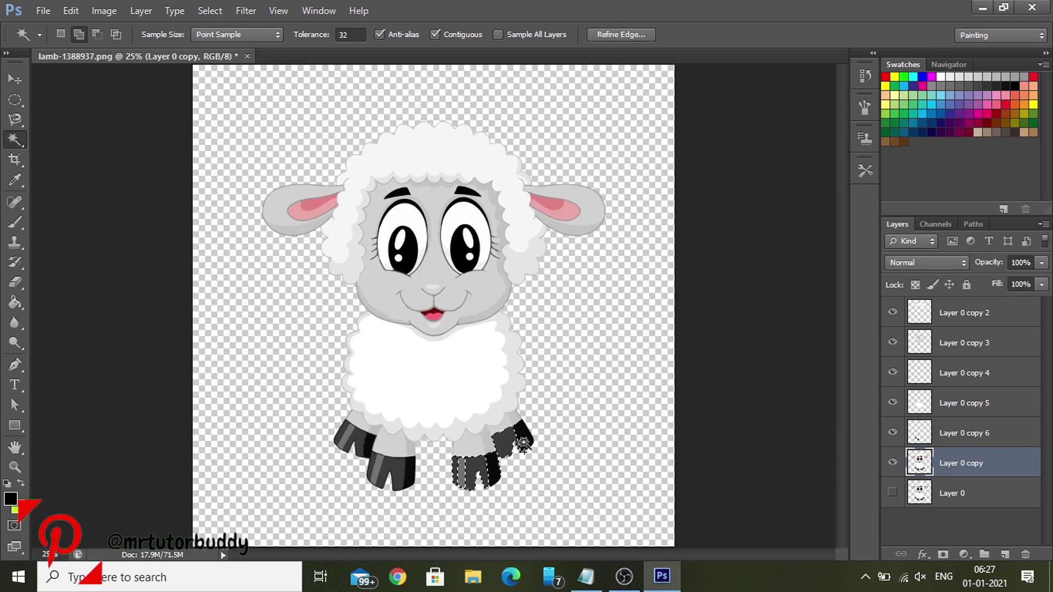
click(621, 35)
click(757, 372)
click(740, 404)
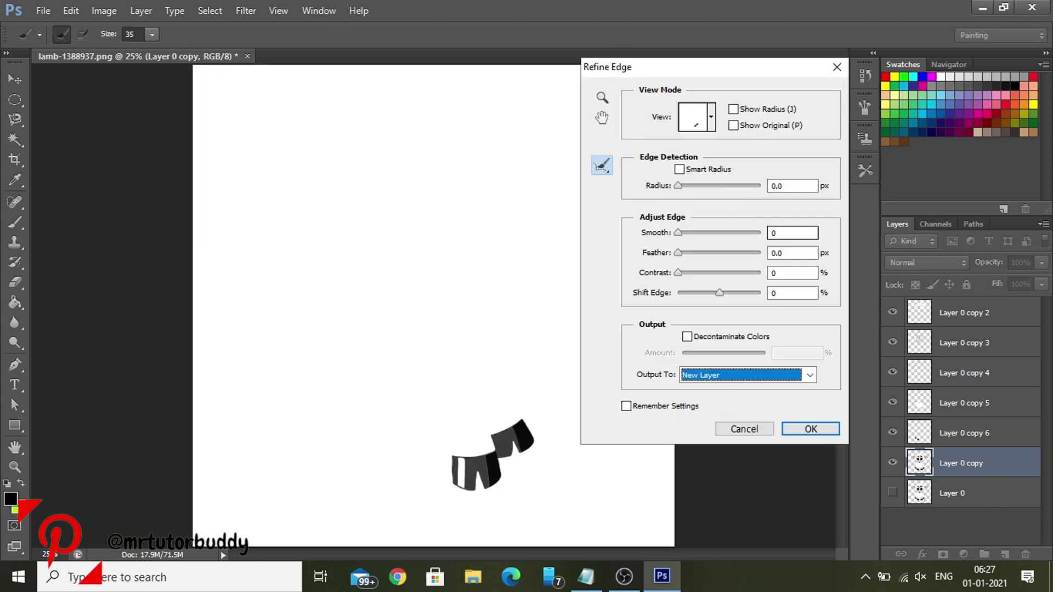
click(811, 429)
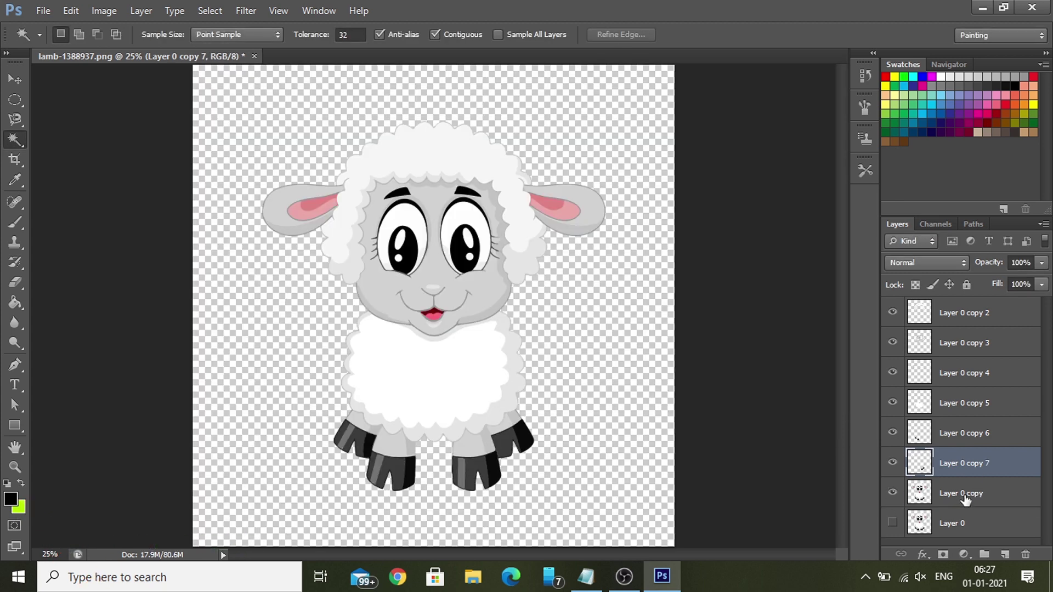
Select the grey upper legs on Layer 0 copy without the body wool and output them to a new layer with Smooth 20.
click(396, 451)
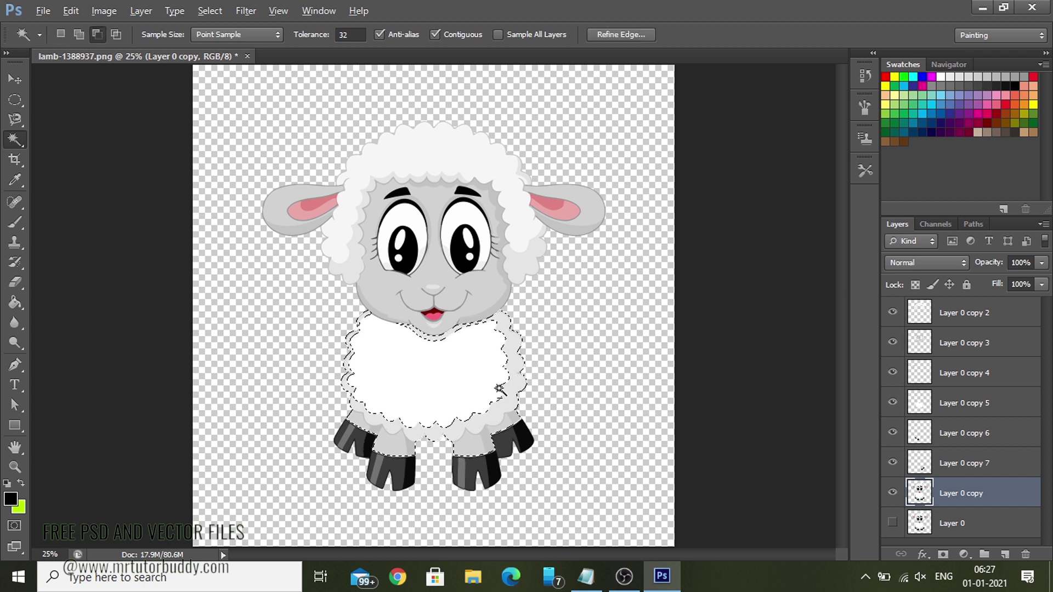
shift+click(450, 417)
click(621, 34)
click(747, 374)
click(708, 415)
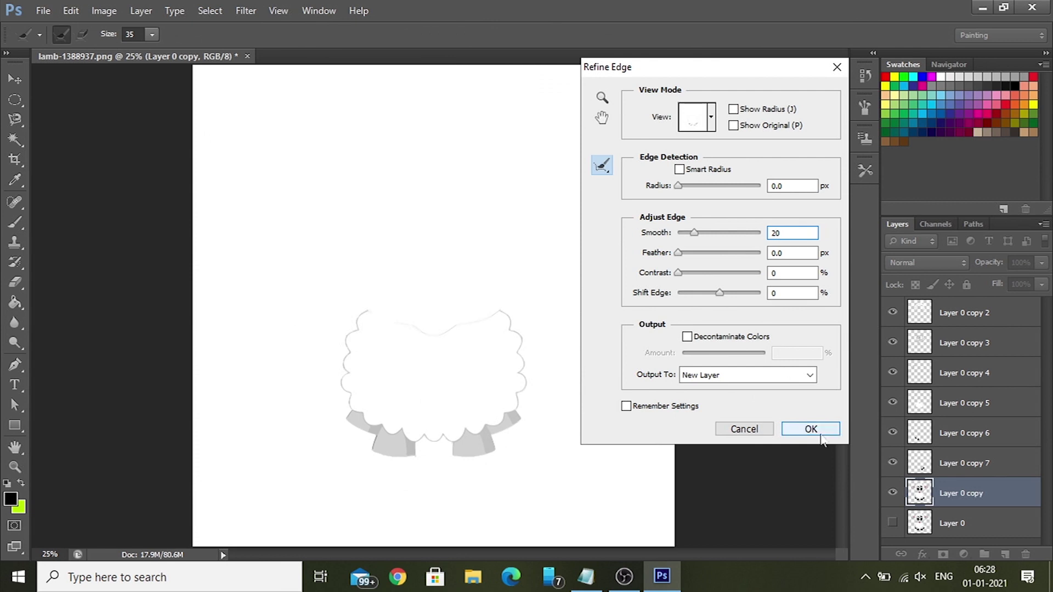
click(811, 429)
Switch to the Move tool and hide Layer 0 copy to inspect the extracted parts on their own.
click(986, 314)
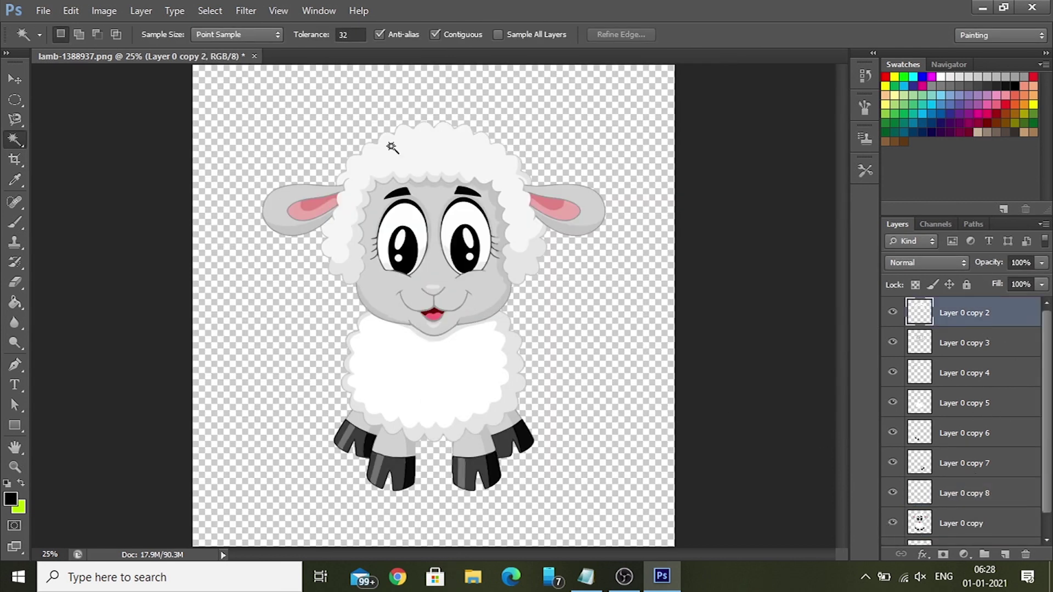
click(15, 80)
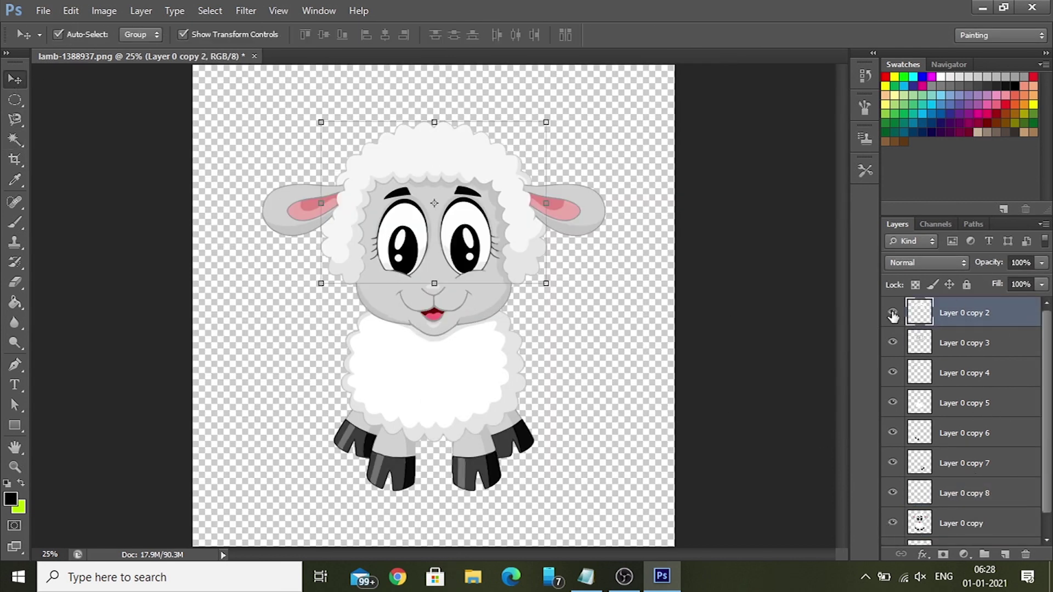
scroll(932, 439, down, 1)
click(893, 500)
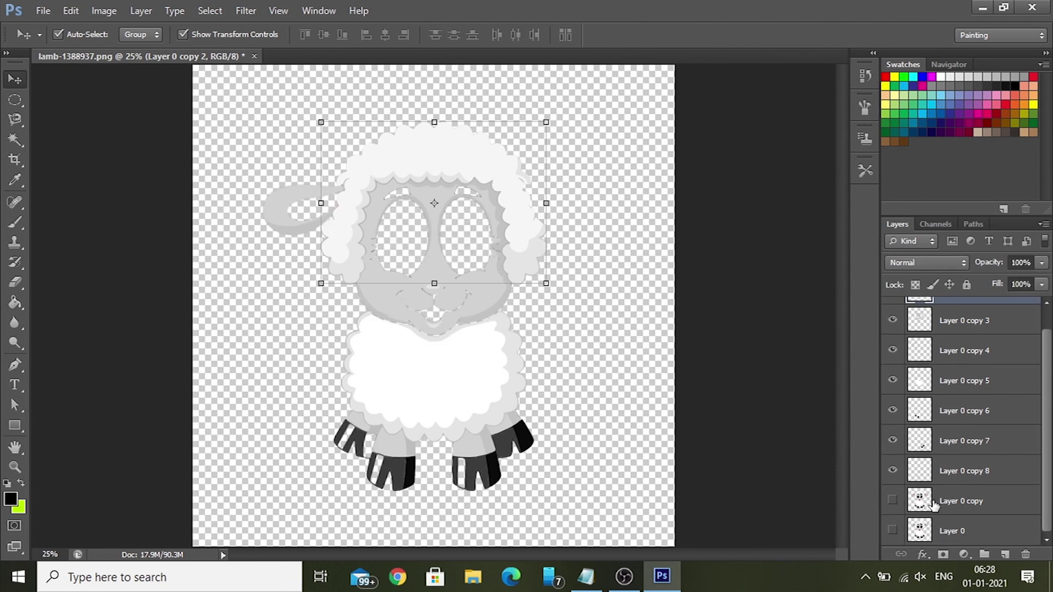
scroll(927, 483, up, 1)
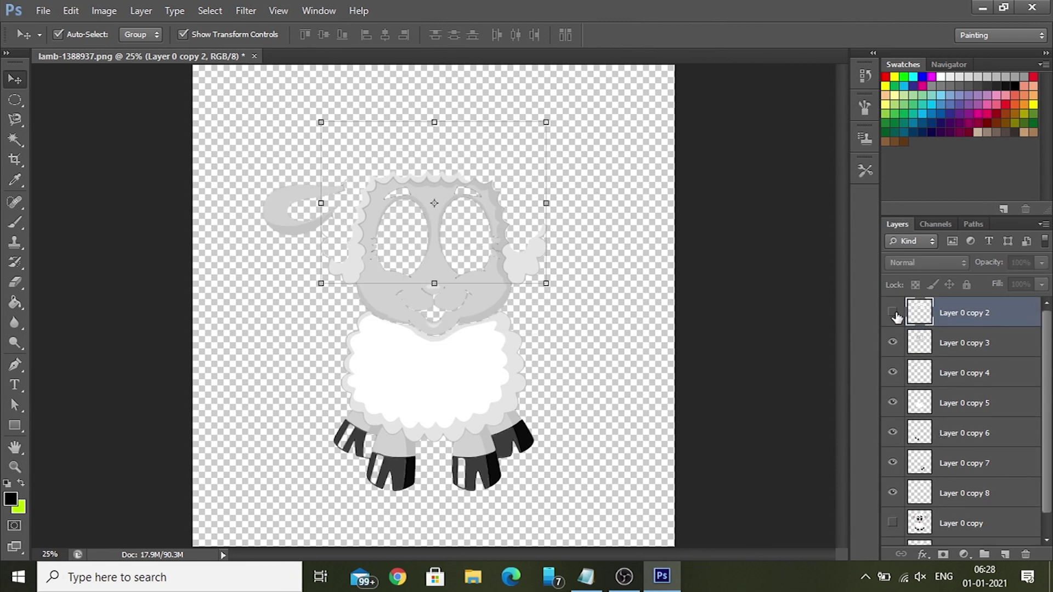
Rename the top three layers, Layer 0 copy 2 to 4, as Hair, Head and Right ear.
double_click(977, 327)
key(Escape)
double_click(966, 313)
text(Hair)
key(Return)
click(887, 343)
text(Head)
key(Return)
click(905, 384)
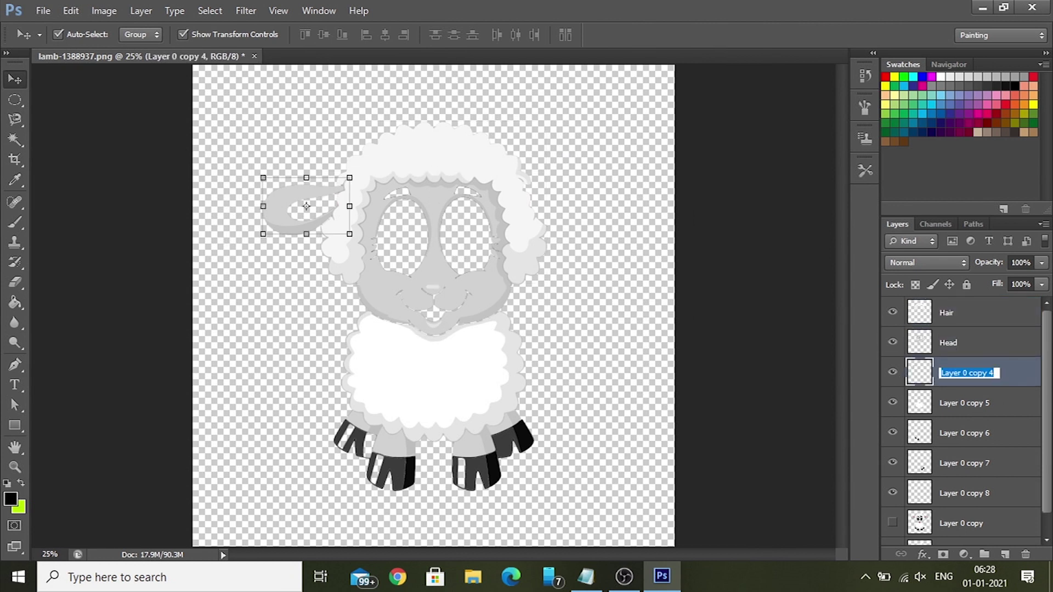
text(Right ear)
key(Return)
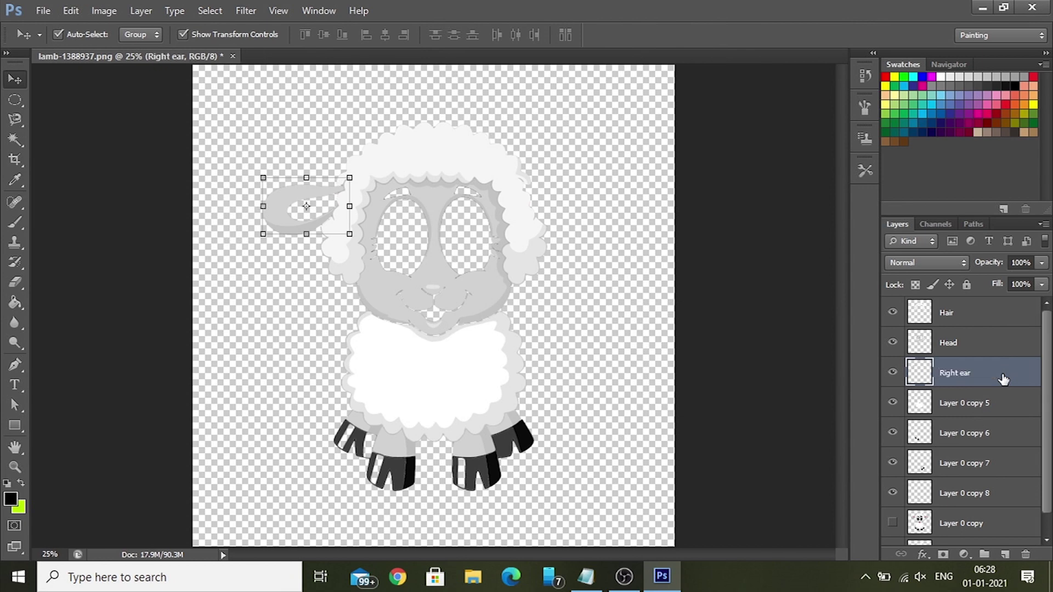
Show Layer 0 copy, select the ear on the image's right side from Layer 0, and output it to a new layer through Refine Edge.
scroll(965, 428, down, 1)
click(894, 501)
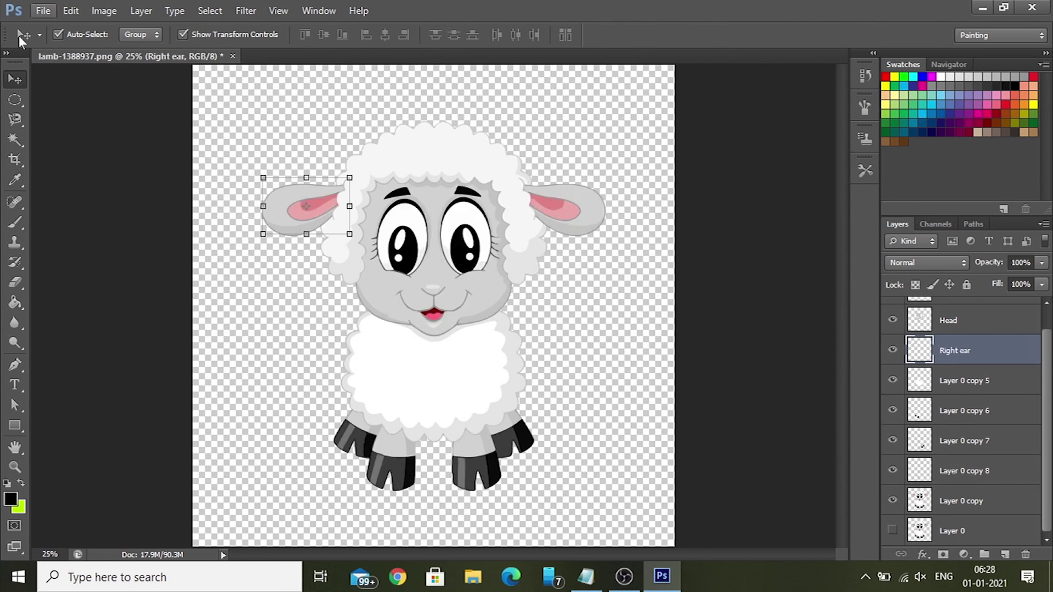
click(15, 140)
click(582, 208)
key(alt+comma)
click(621, 35)
click(747, 371)
click(710, 414)
click(806, 427)
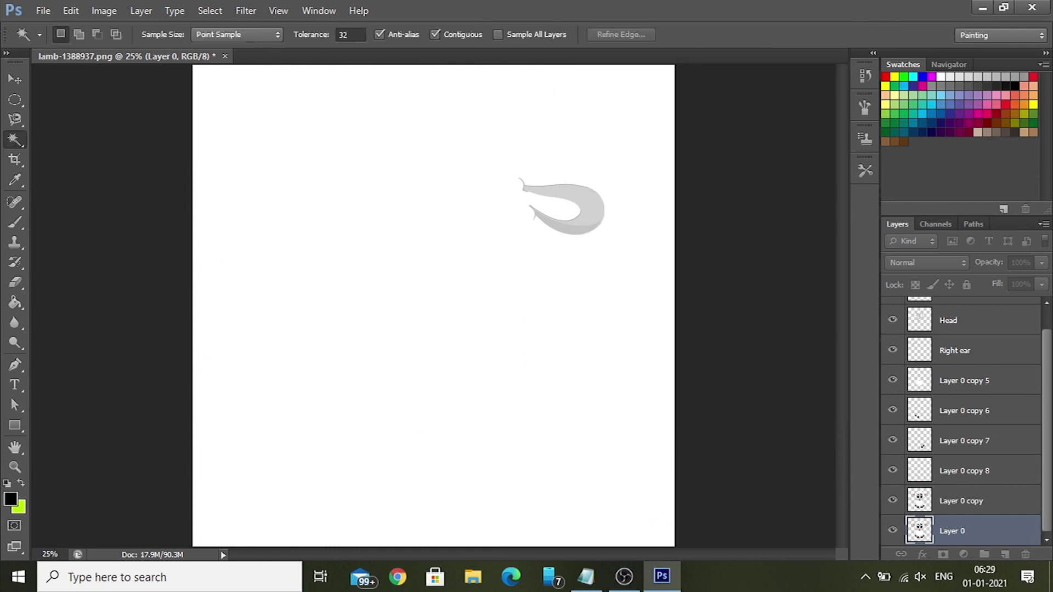
Rename the new ear layer as Left ear and Layer 0 copy 5 as Body, and hide Layer 0 copy.
key(v)
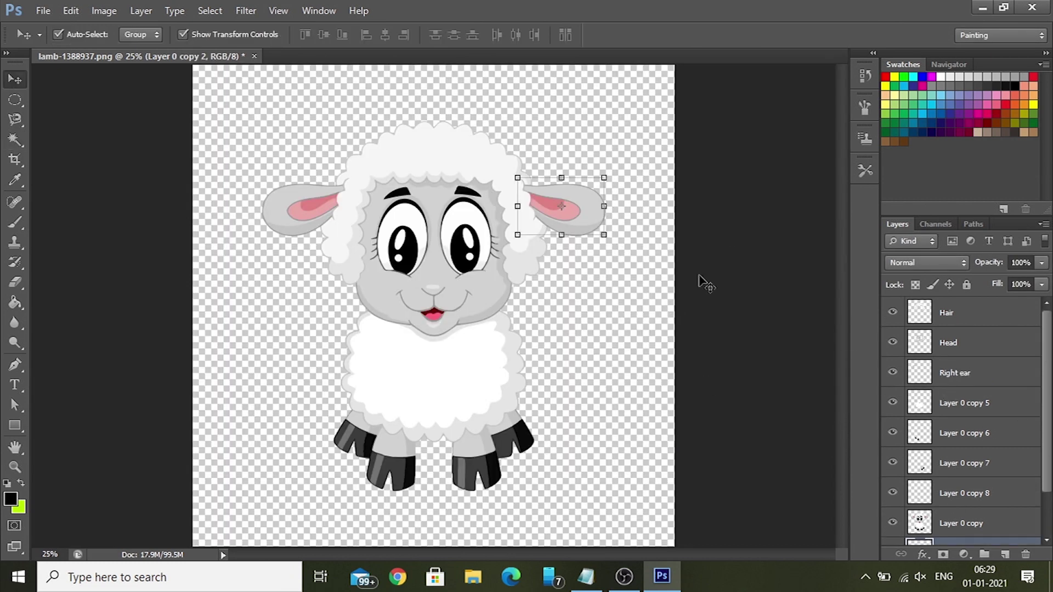
scroll(959, 490, down, 2)
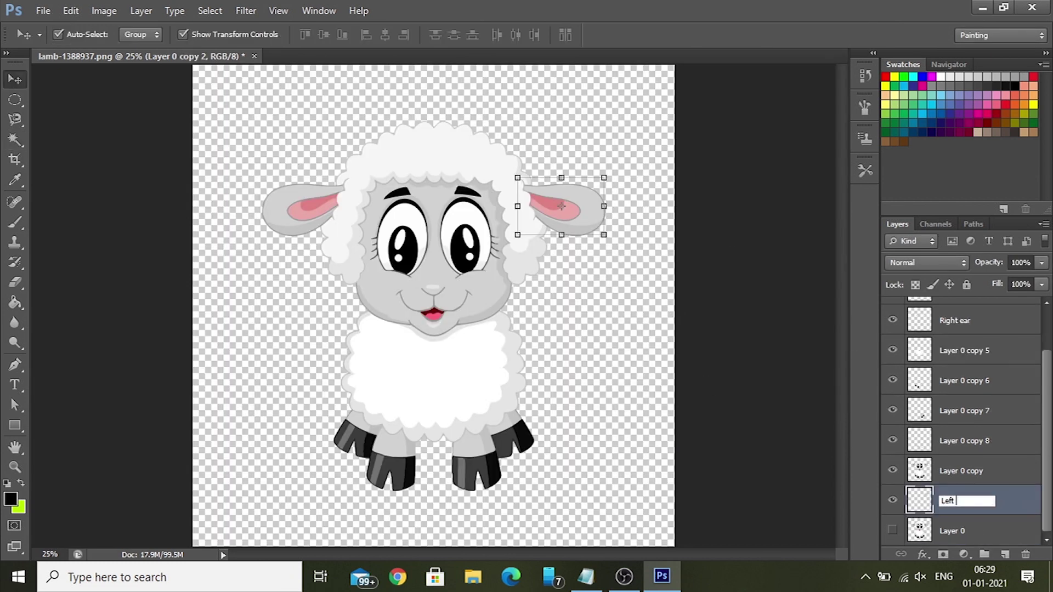
key(Return)
double_click(976, 353)
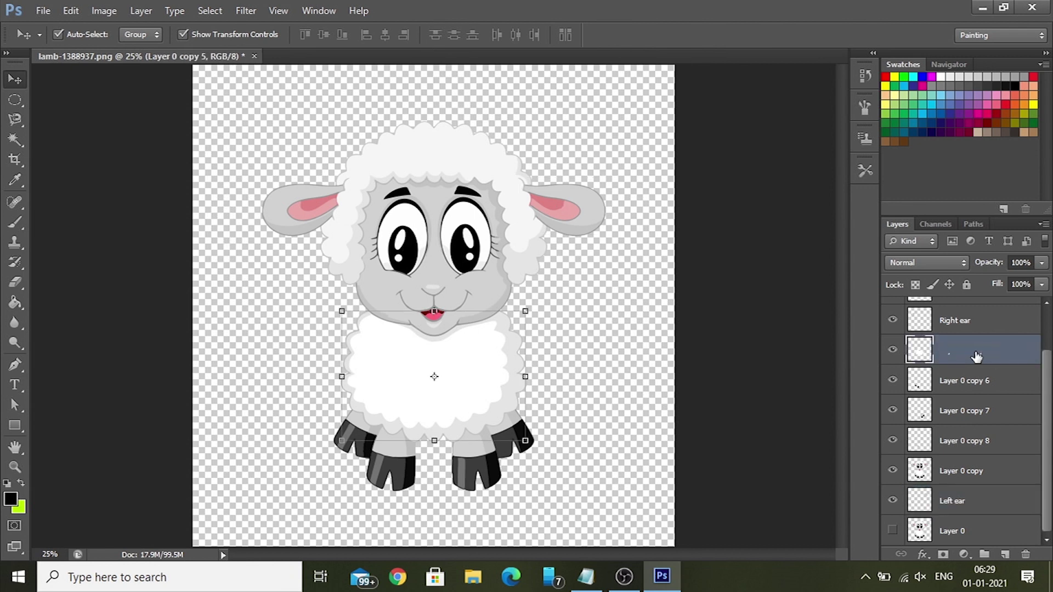
click(892, 470)
text(Body)
key(Return)
Check which hooves each layer holds, and rename Layer 0 copy 6 as Right leg and Layer 0 copy 7 as Left leg.
click(905, 381)
click(893, 381)
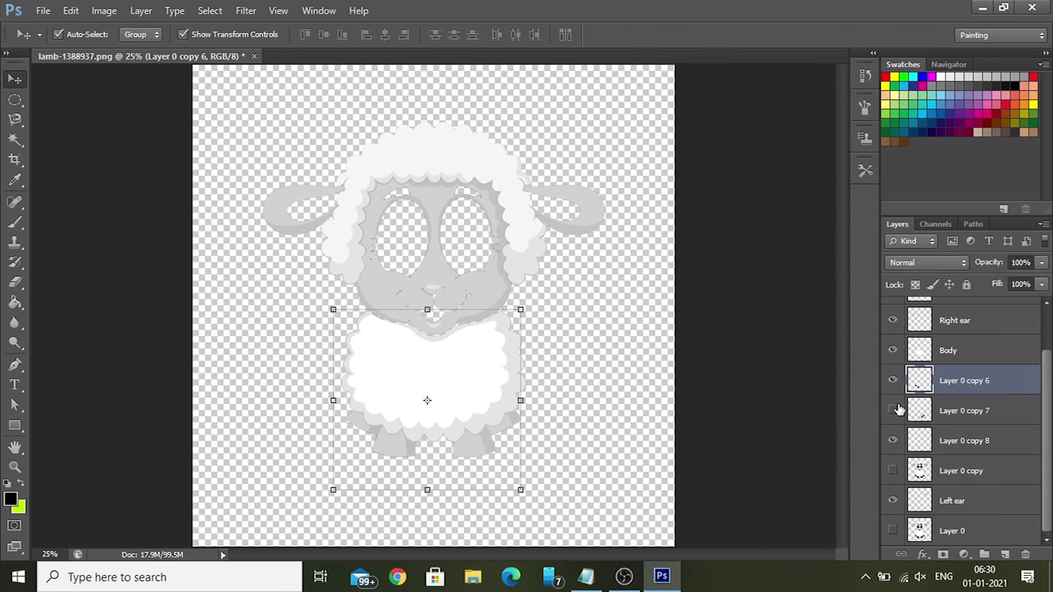
click(893, 380)
double_click(964, 380)
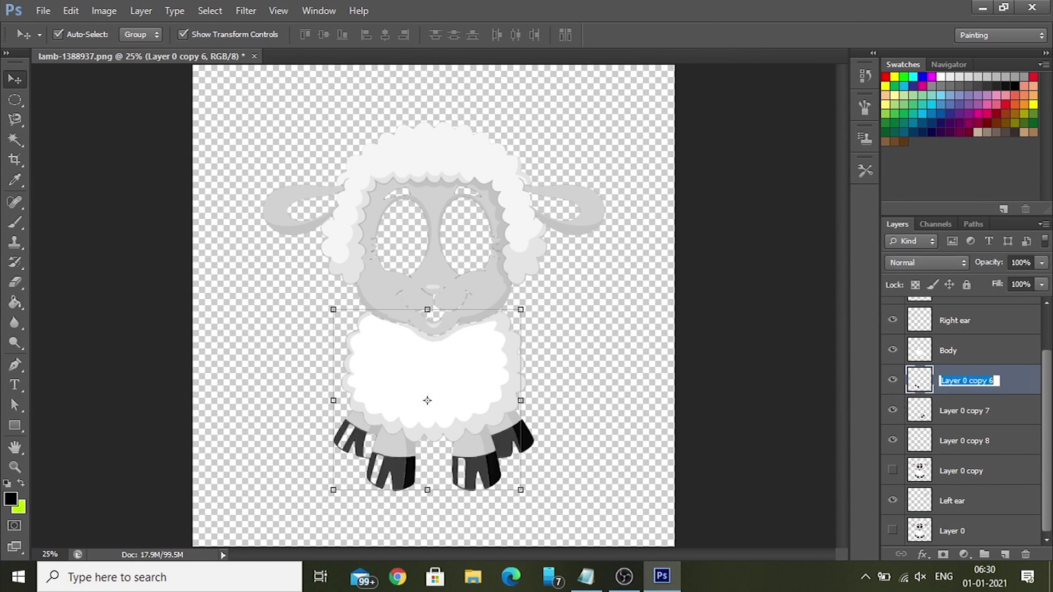
text(Right leg)
click(979, 410)
double_click(981, 411)
text(Left leg)
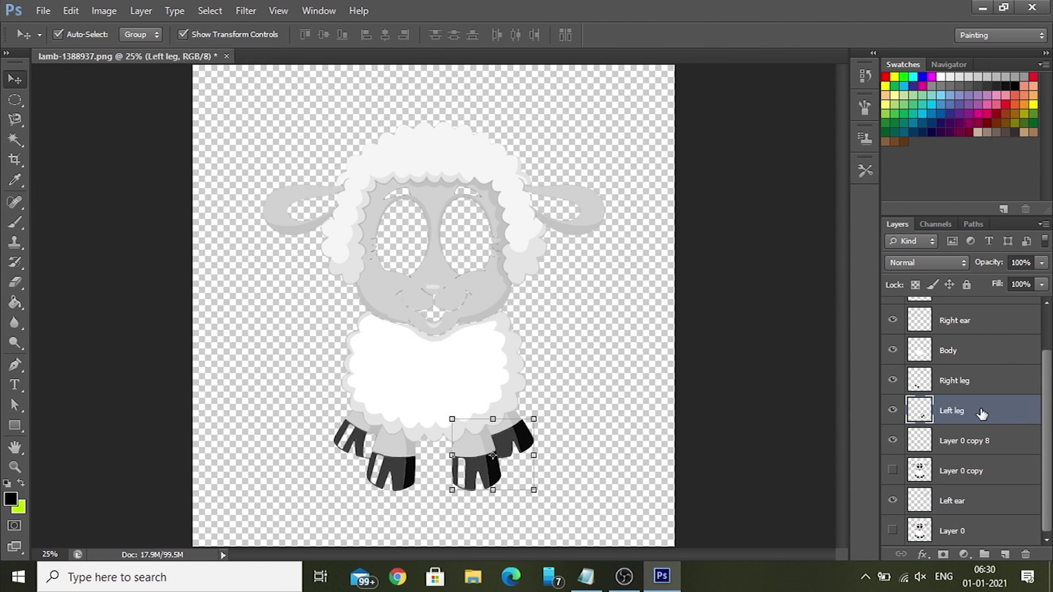
Rename Layer 0 copy 8 as Laps and move the Left ear layer directly above Layer 0 copy.
click(946, 447)
click(893, 440)
click(893, 441)
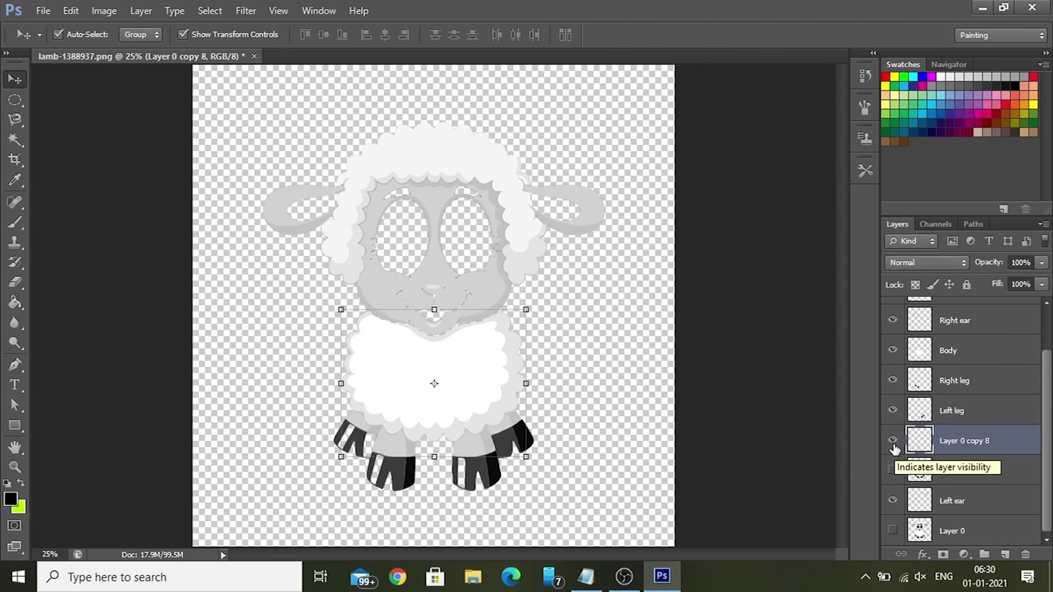
double_click(965, 441)
text(Laps)
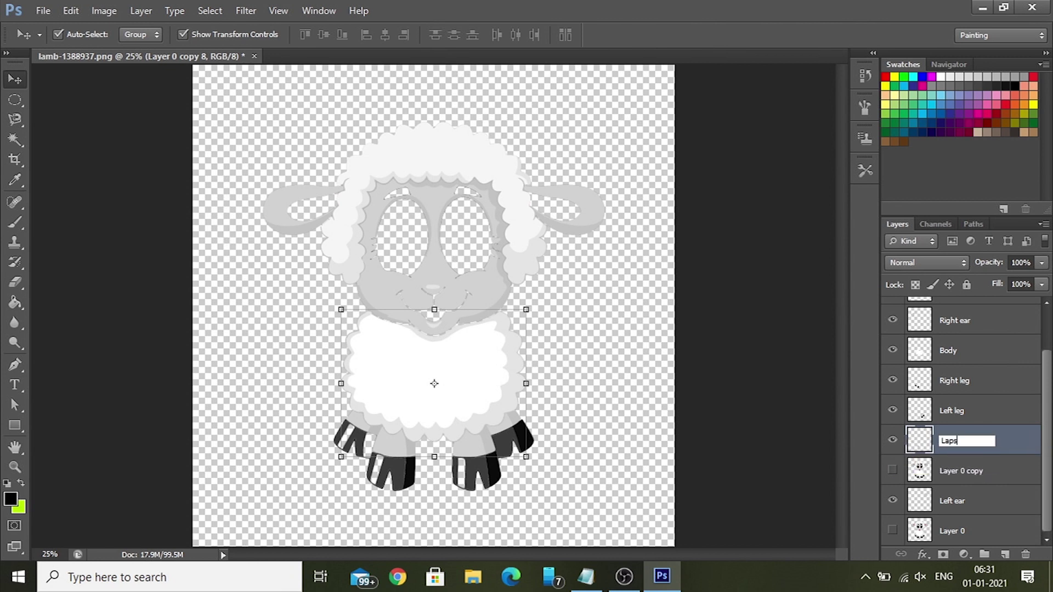
key(Return)
drag(927, 502, 899, 463)
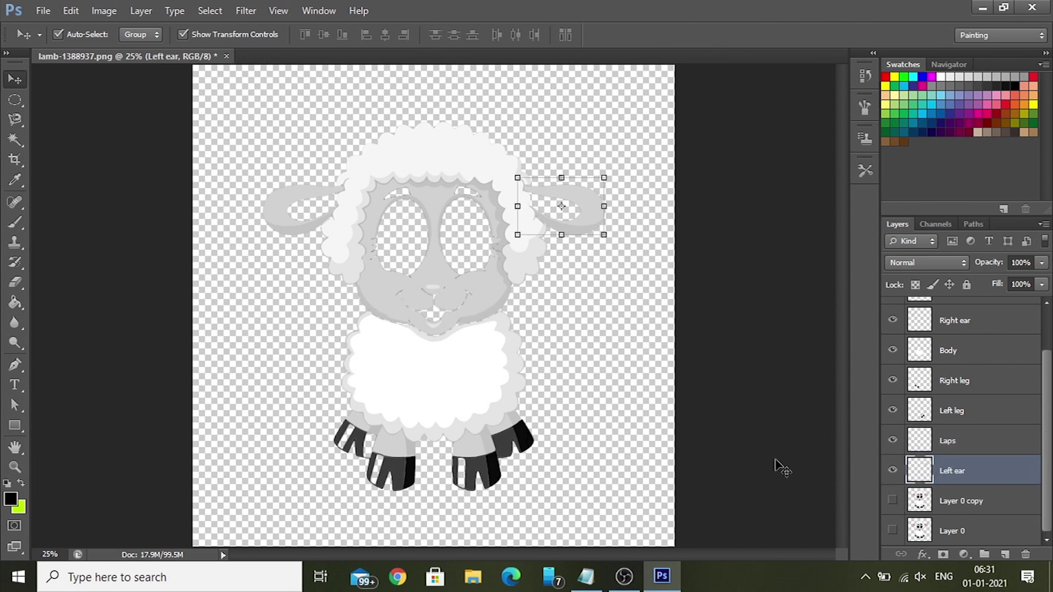
Open the recent file lamb.psd and float its document in a separate window over the lamb image.
click(42, 11)
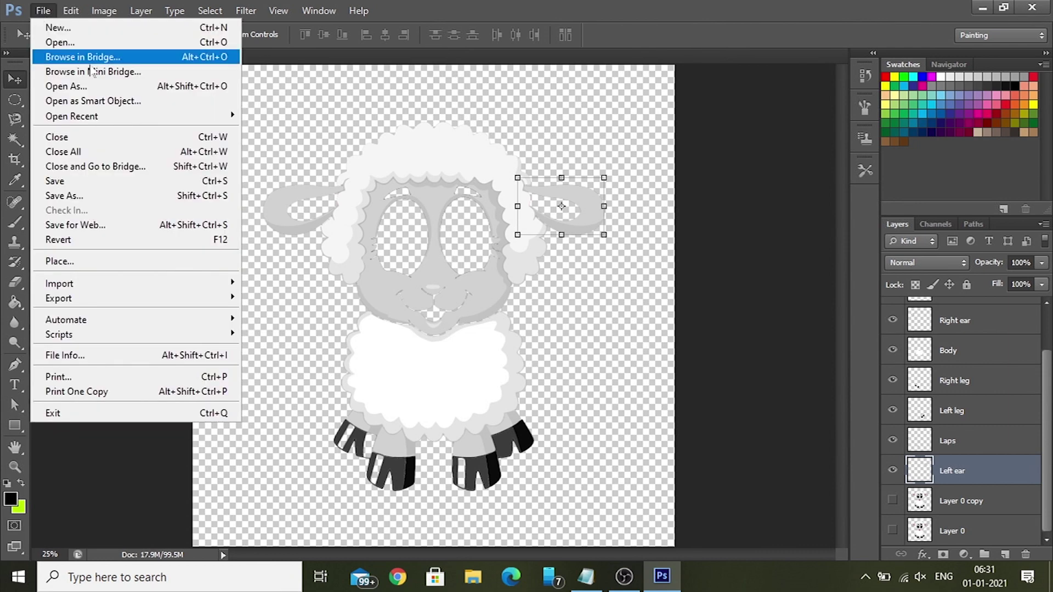
mouse_move(88, 116)
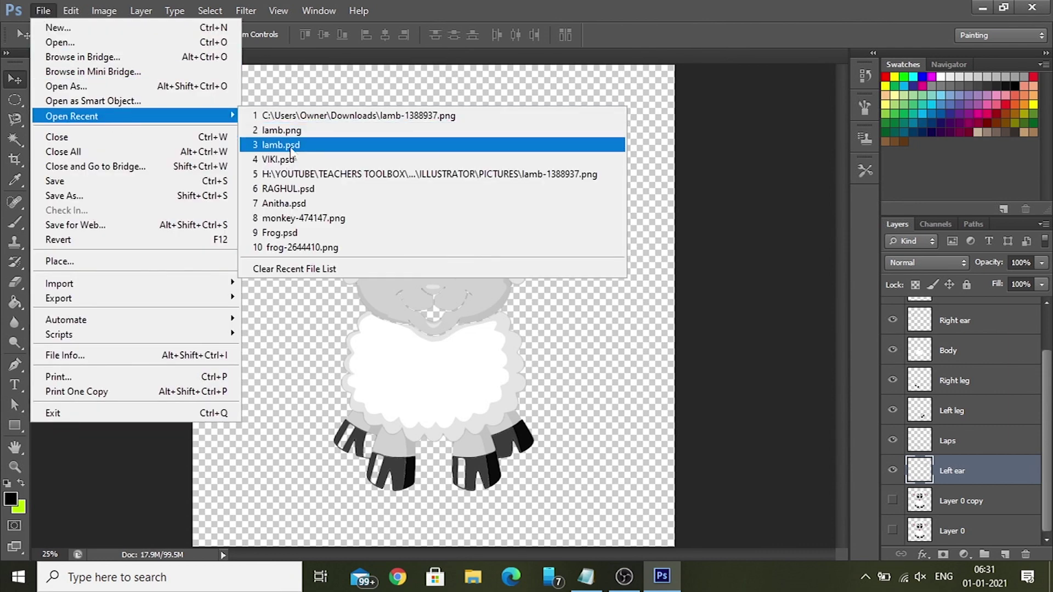
click(305, 145)
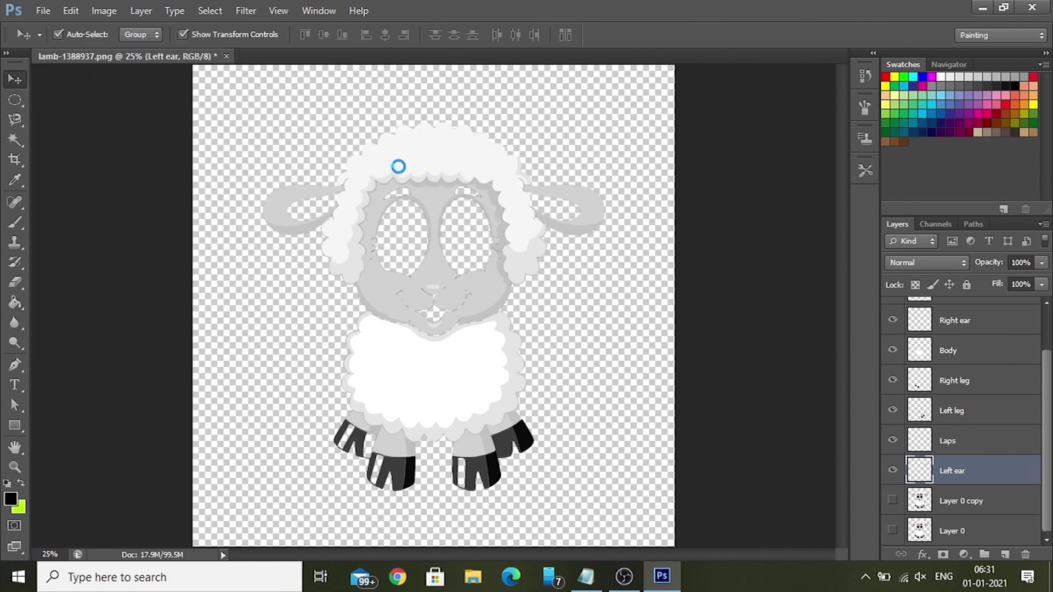
drag(315, 56, 99, 138)
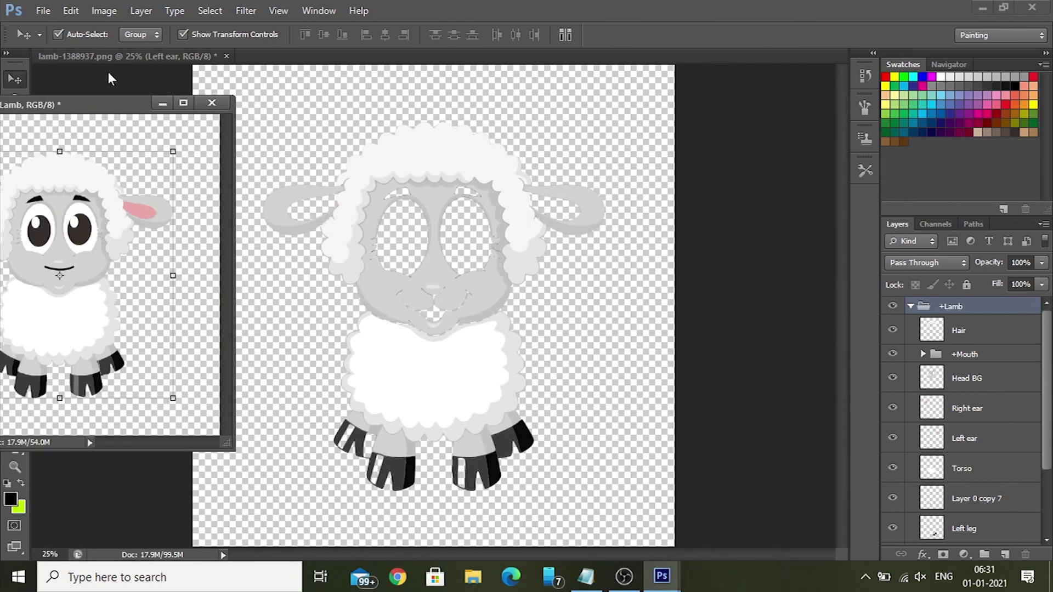
Copy the +Left Eye and +Right Eye groups from lamb.psd onto the face in the lamb-1388937.png document.
scroll(1045, 381, down, 3)
click(968, 459)
shift+click(975, 477)
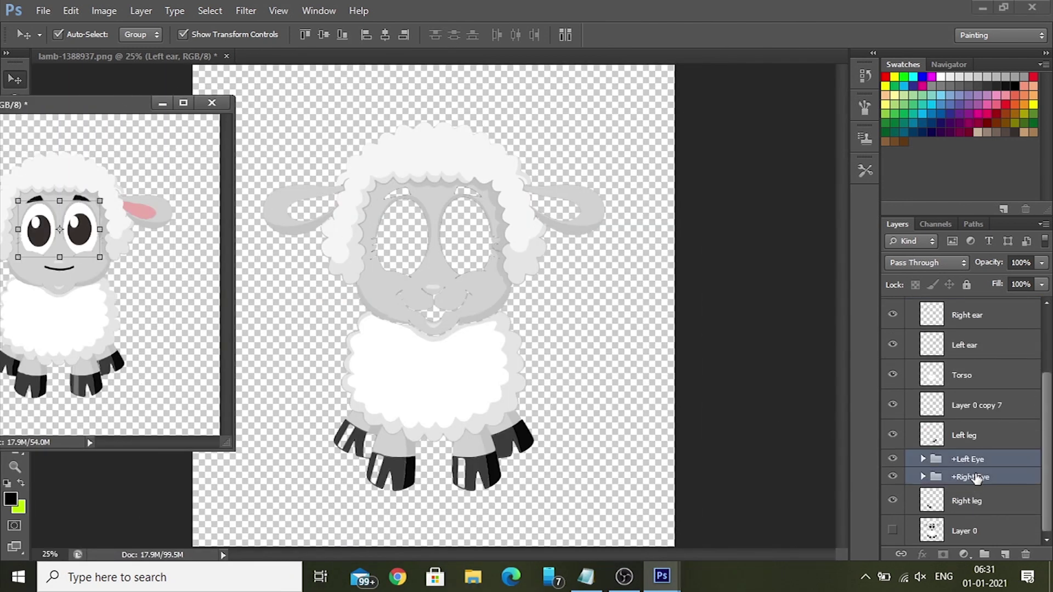
drag(977, 463, 466, 268)
Copy the +Mouth group from lamb.psd into lamb-1388937.png directly above the Left ear layer, and close lamb.psd.
scroll(968, 444, up, 2)
scroll(1000, 405, down, 3)
scroll(982, 394, up, 3)
click(963, 494)
scroll(965, 496, down, 3)
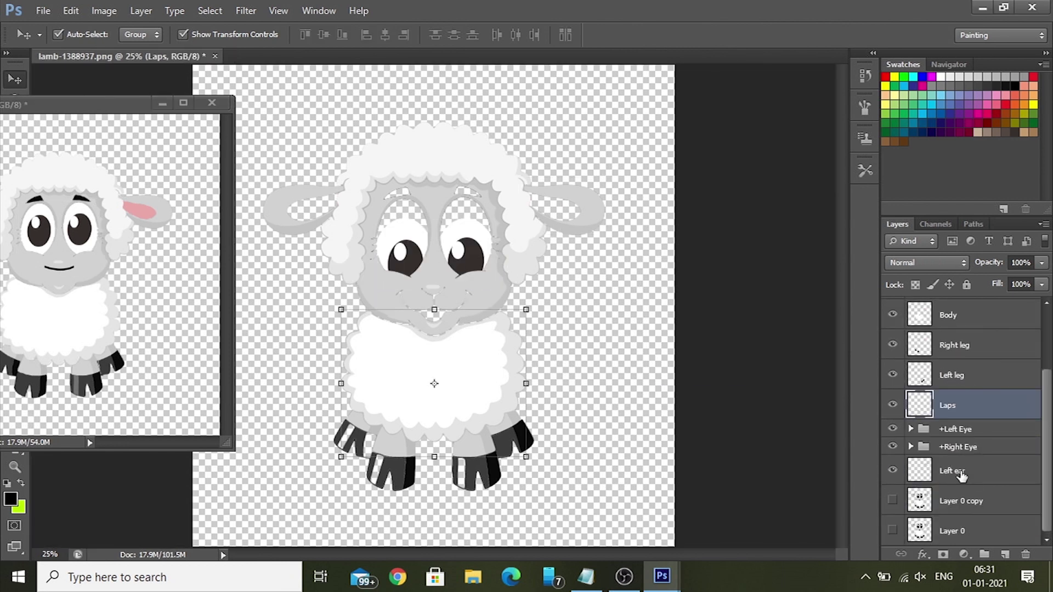
click(962, 470)
scroll(962, 470, up, 3)
scroll(959, 404, down, 3)
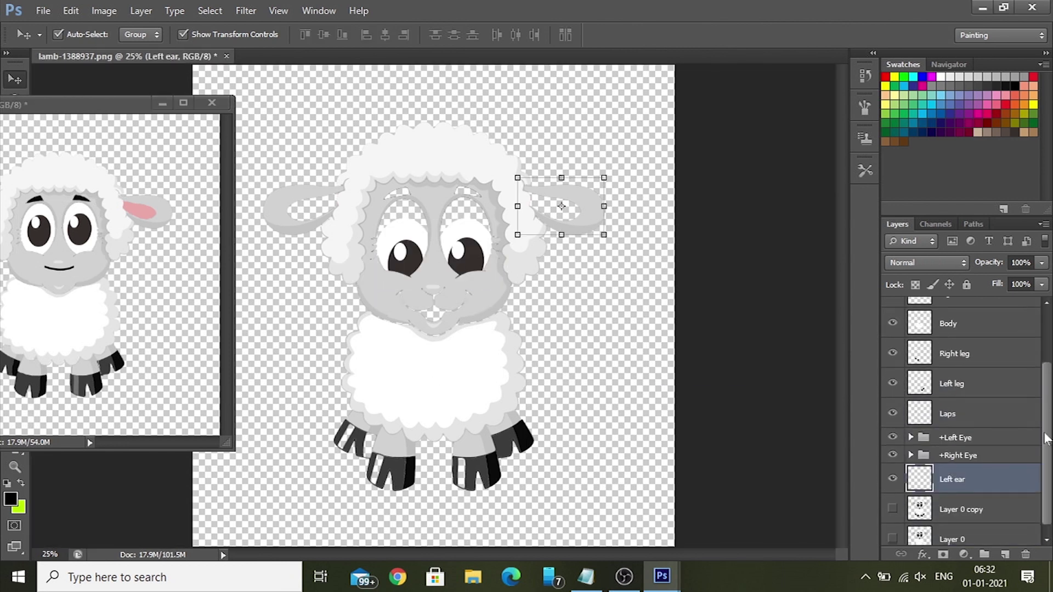
click(201, 216)
scroll(1002, 411, up, 3)
click(1004, 360)
drag(1004, 359, 497, 307)
click(212, 103)
Select the +Left Eye and +Right Eye groups together and move them up into the face's eye openings.
click(481, 233)
click(967, 503)
shift+click(974, 520)
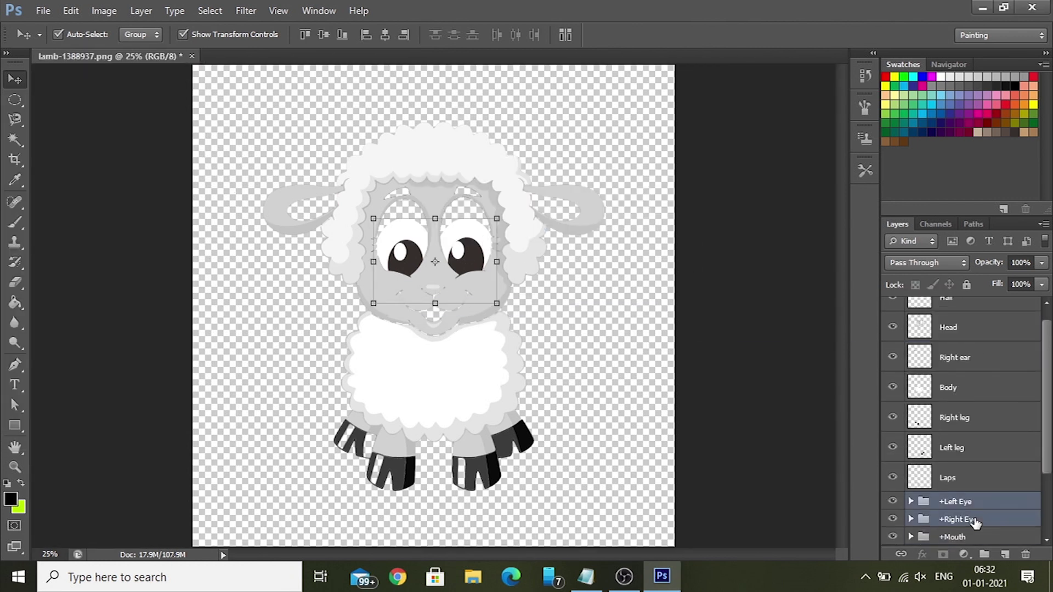
key(shift+Up)
key(shift+Up)
key(shift+Up)
key(shift+Up)
key(shift+Up)
key(shift+Up)
key(shift+Up)
key(shift+Up)
key(shift+Up)
key(shift+Up)
key(shift+Up)
key(shift+Up)
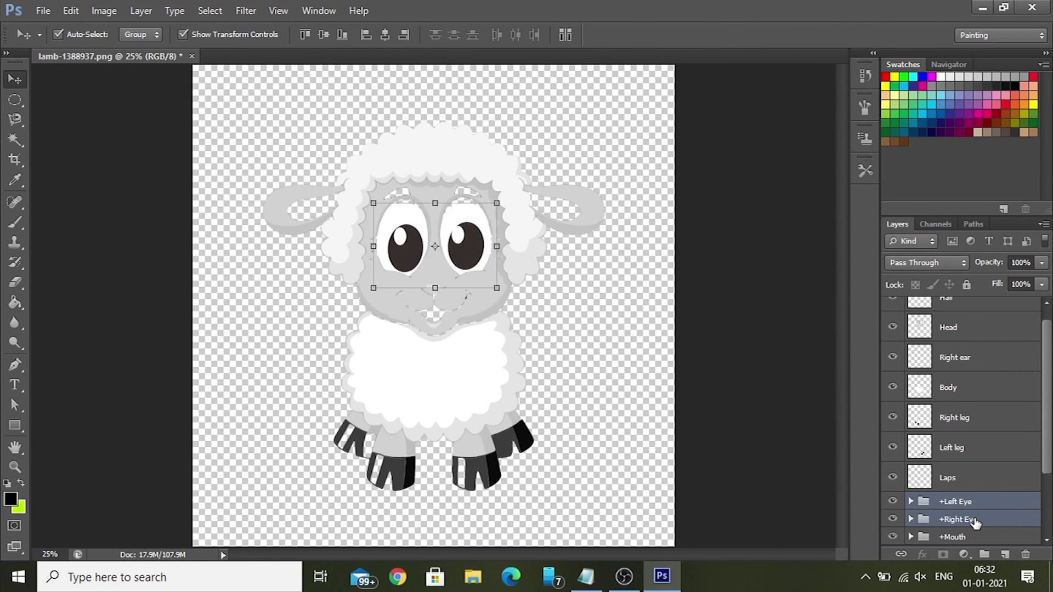
key(shift+Up)
key(shift+Up)
key(shift+Up)
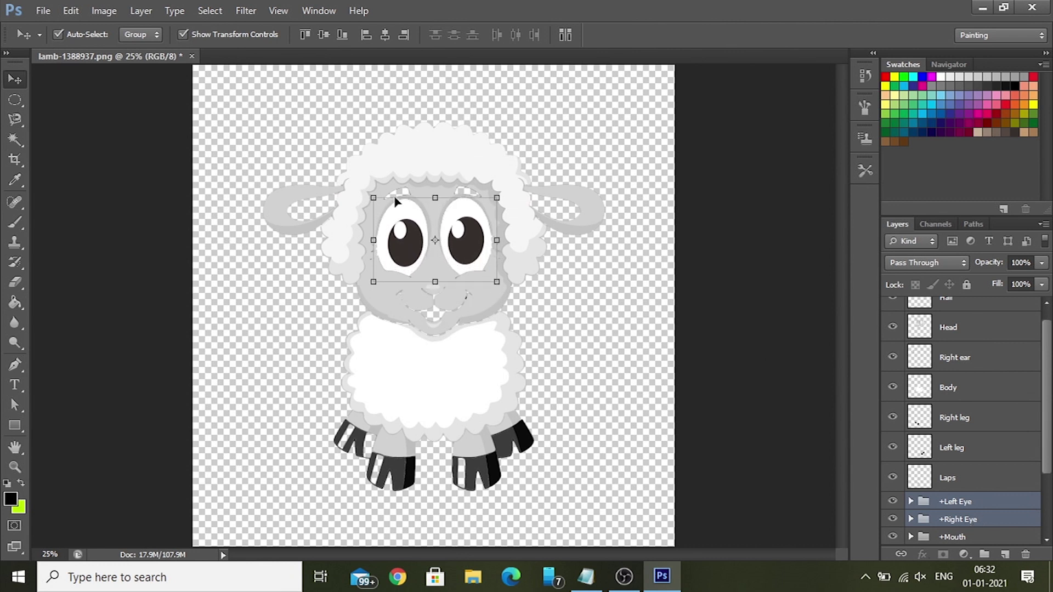
Choose the Paint Bucket tool, keep black as the foreground colour and set the background colour to 000000.
drag(15, 303, 77, 315)
click(10, 499)
click(686, 129)
click(18, 506)
click(322, 333)
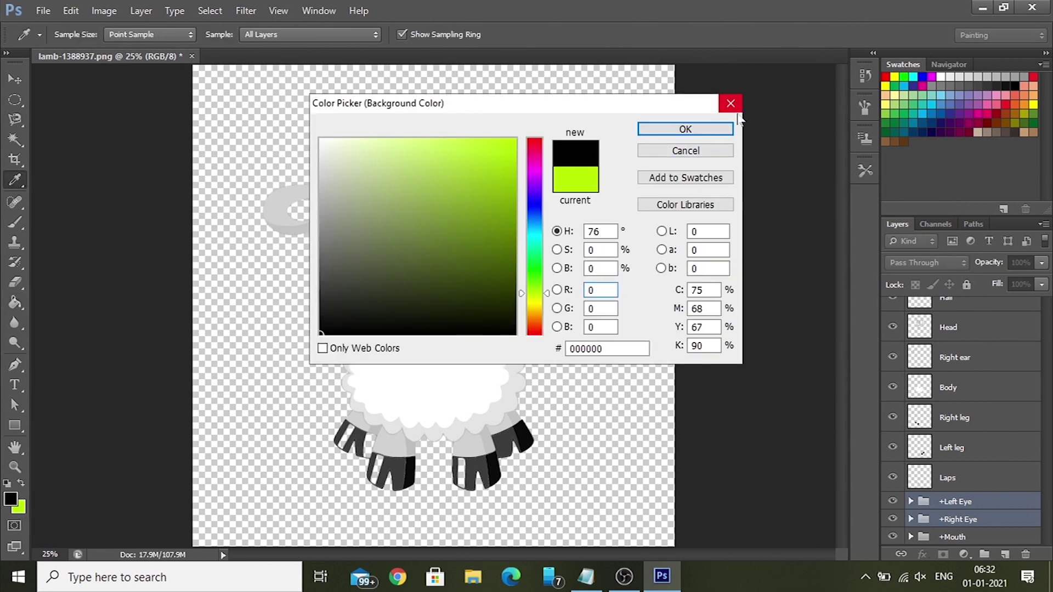
key(Return)
Fill both empty eyebrow shapes on the Head layer with black.
scroll(955, 369, up, 1)
click(949, 342)
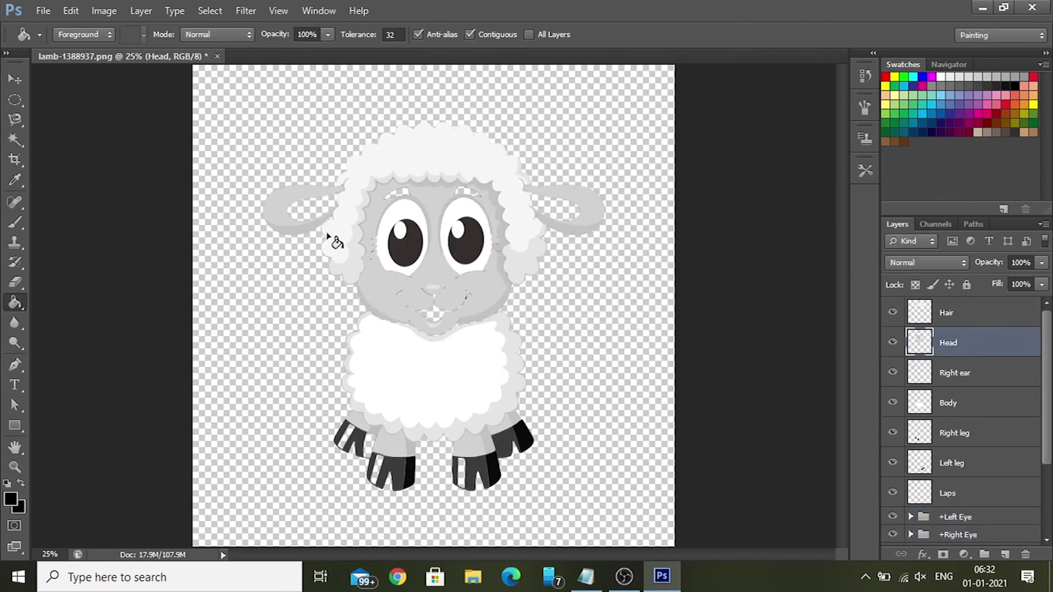
key(v)
key(g)
scroll(404, 198, up, 1)
click(404, 196)
click(491, 199)
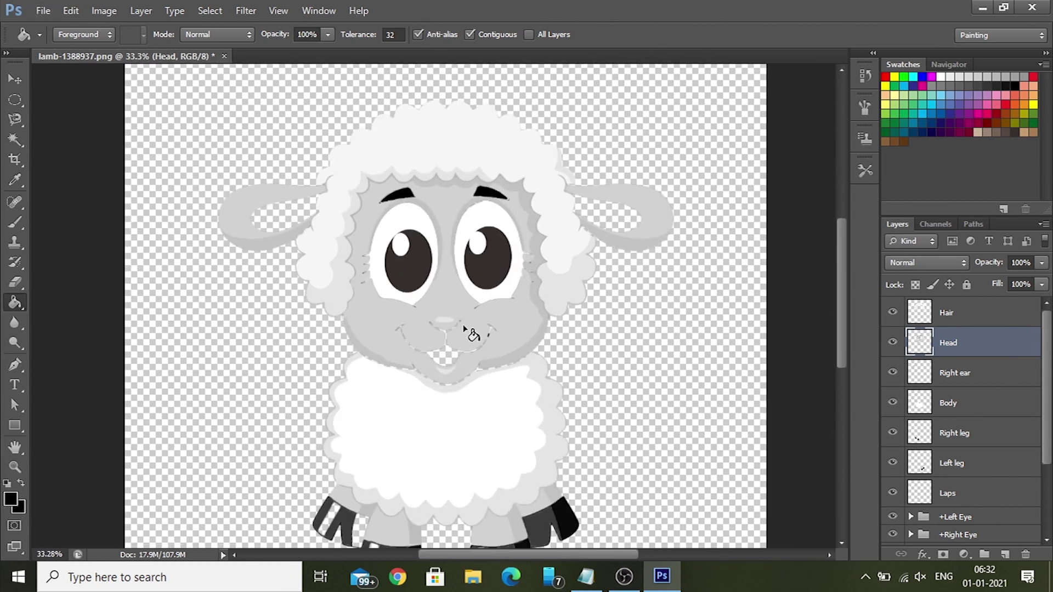
Sample the face's light grey and fill the gaps around the original mouth and smile lines on the Head layer.
key(i)
click(515, 320)
key(g)
click(443, 358)
scroll(451, 346, up, 5)
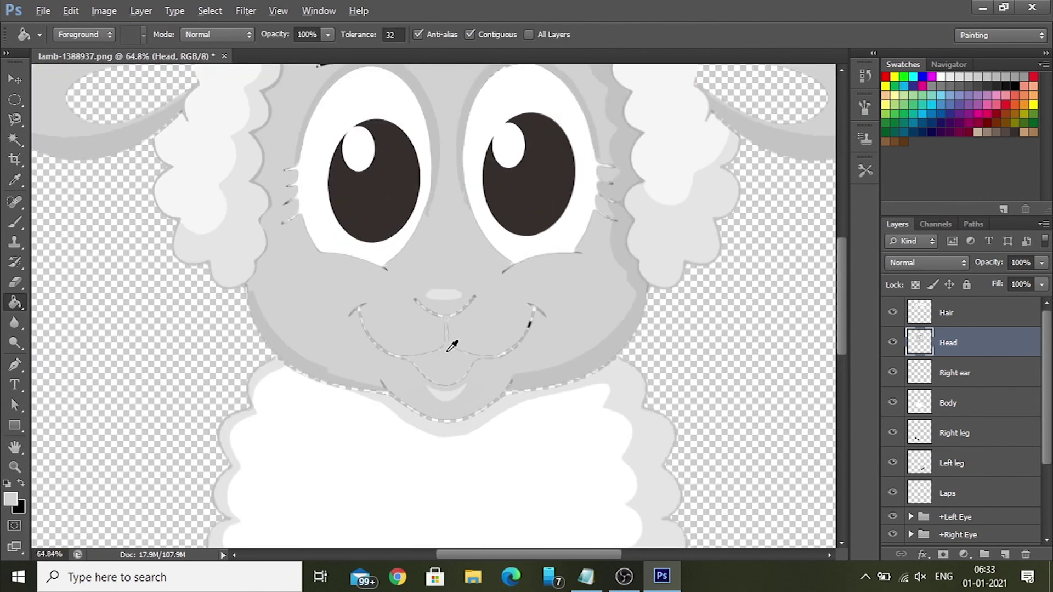
click(346, 339)
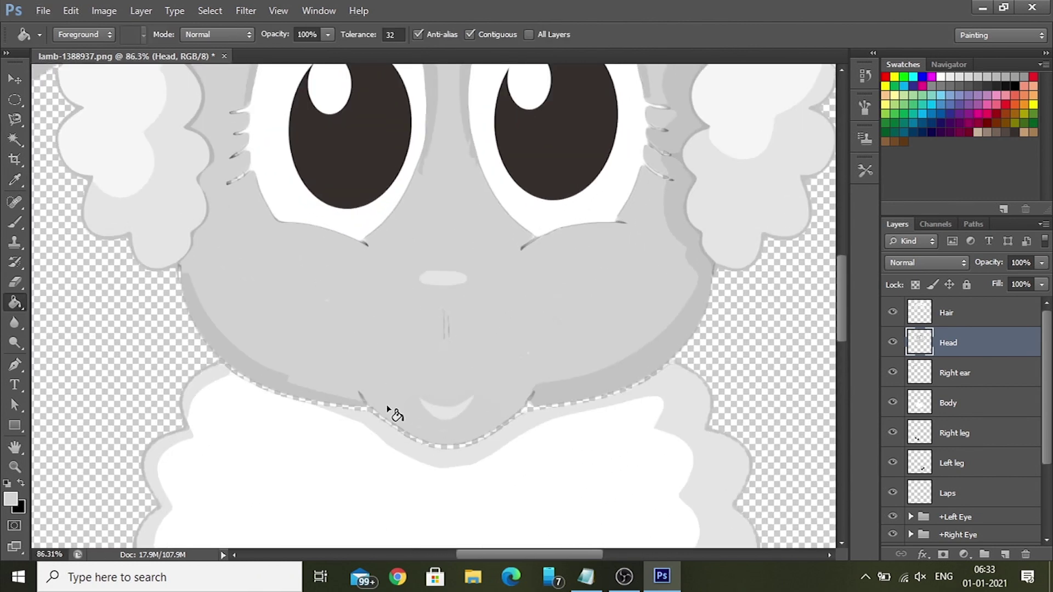
click(346, 408)
key(ctrl+z)
scroll(438, 343, down, 5)
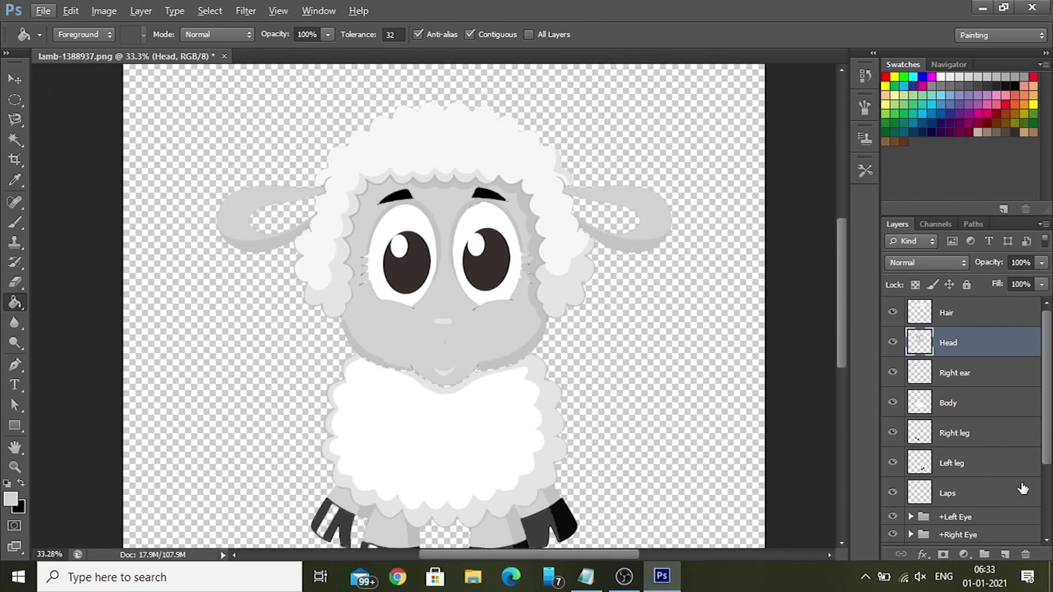
Move the +Mouth group in the layer order to between the Hair and Head layers.
scroll(976, 482, down, 3)
click(959, 447)
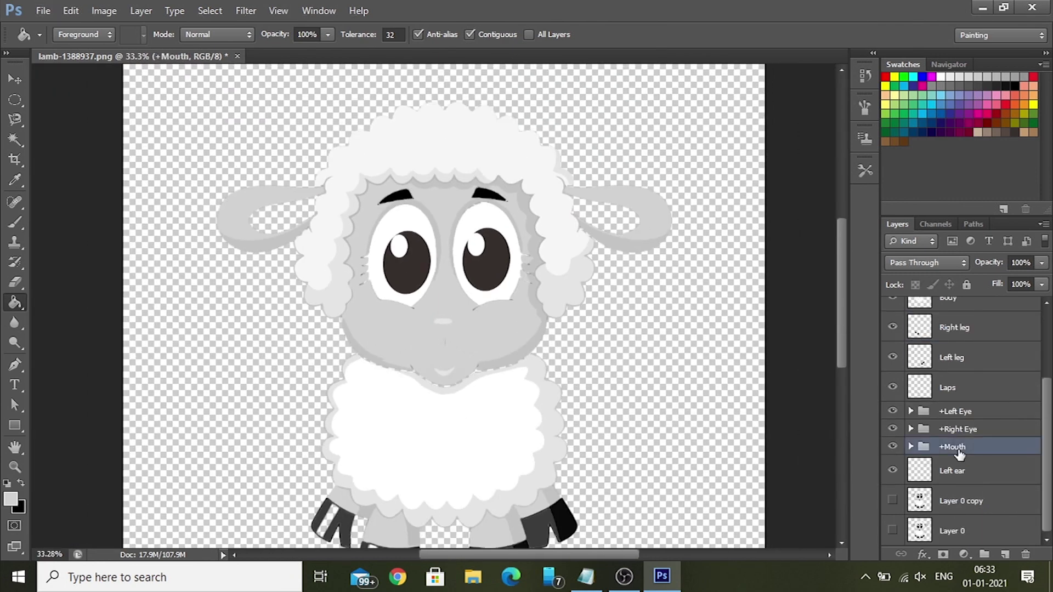
drag(960, 449, 961, 314)
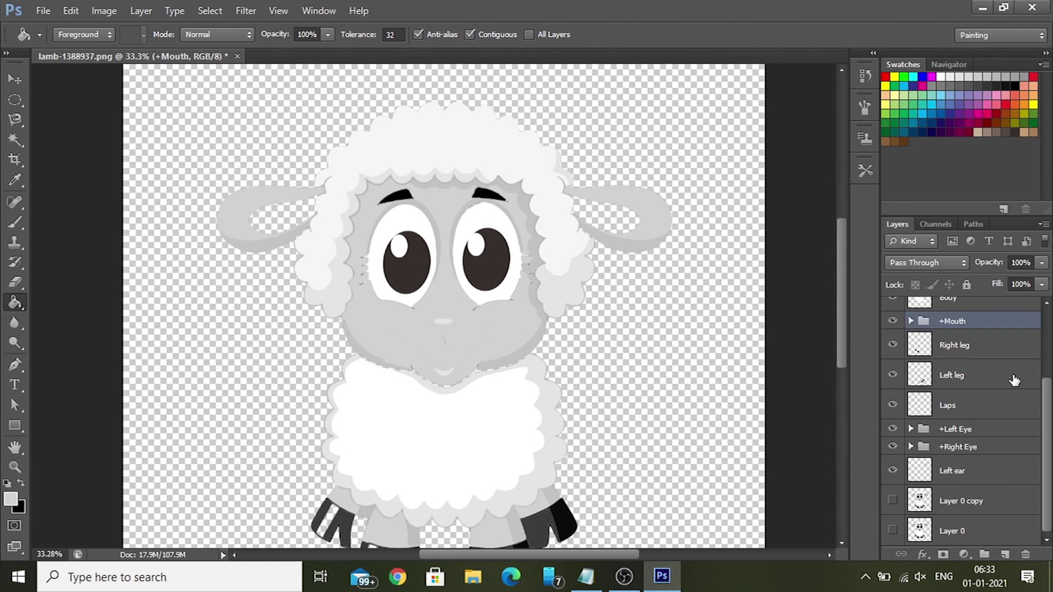
scroll(1015, 376, up, 3)
drag(960, 433, 956, 324)
Shift the +Mouth group horizontally until the smile is centred below the nose, and deselect it.
key(v)
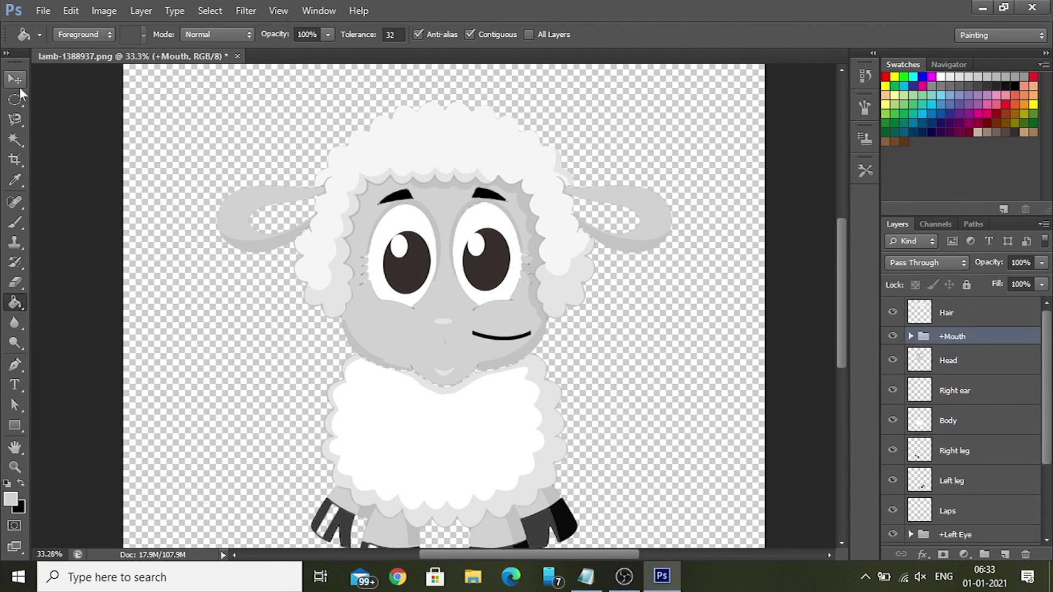
key(shift+Left)
key(shift+Left)
key(shift+Left)
key(shift+Left)
key(shift+Left)
key(shift+Left)
key(shift+Left)
key(shift+Left)
key(shift+Left)
key(shift+Left)
key(shift+Left)
key(shift+Left)
key(shift+Left)
key(shift+Left)
key(shift+Left)
key(shift+Left)
key(shift+Left)
key(shift+Left)
key(shift+Left)
key(shift+Left)
key(shift+Left)
key(shift+Left)
key(shift+Left)
key(shift+Left)
key(shift+Left)
key(shift+Left)
key(shift+Left)
key(shift+Left)
key(shift+Left)
key(shift+Left)
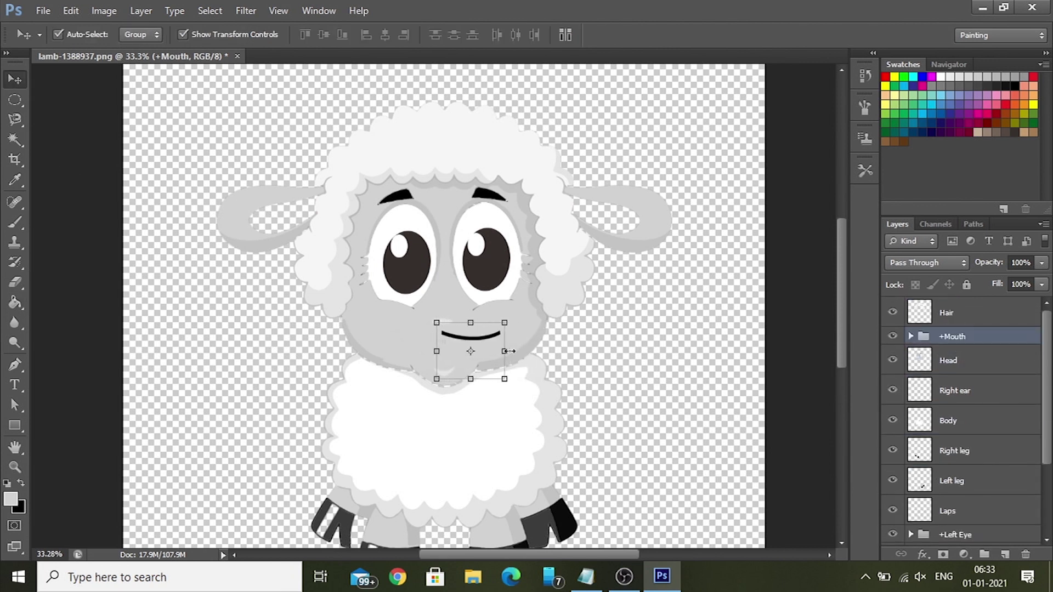
click(608, 349)
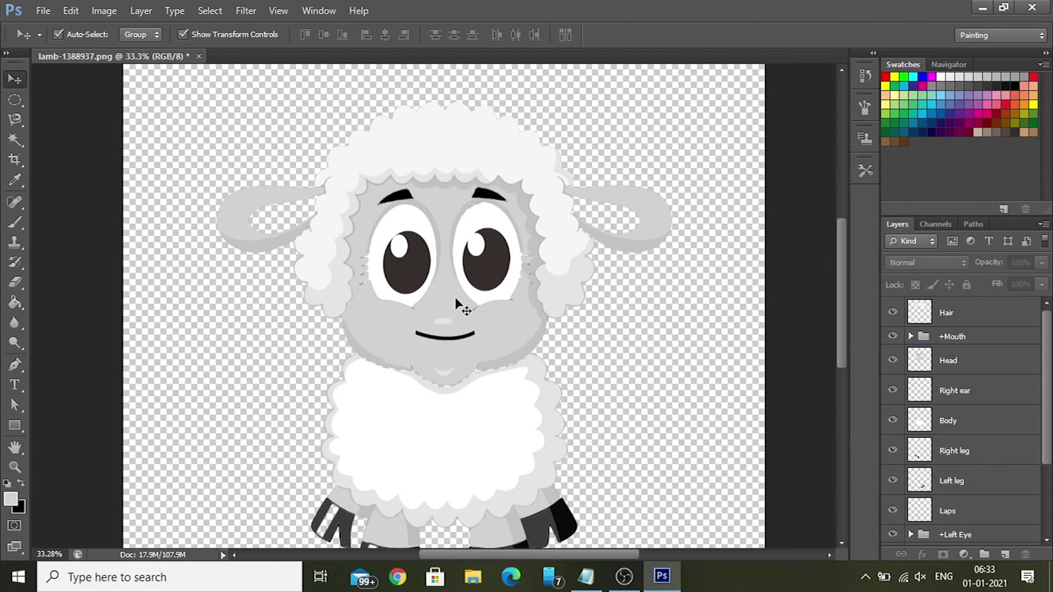
click(42, 10)
mouse_move(211, 11)
click(658, 6)
Show Layer 0 copy for comparison, sample the pink of its inner ear, and hide the layer again.
scroll(960, 417, down, 4)
click(893, 502)
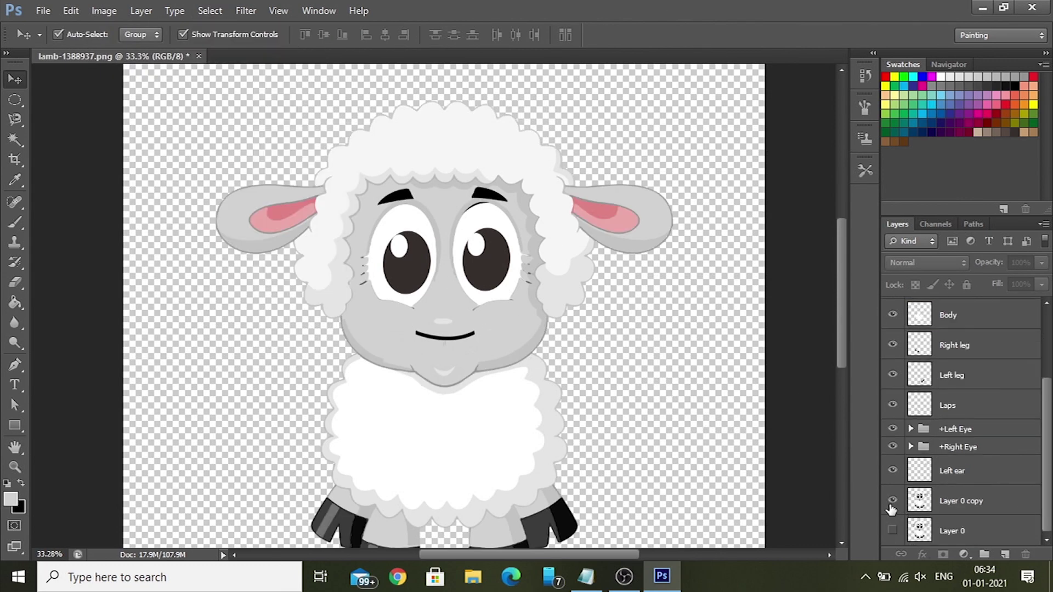
click(892, 502)
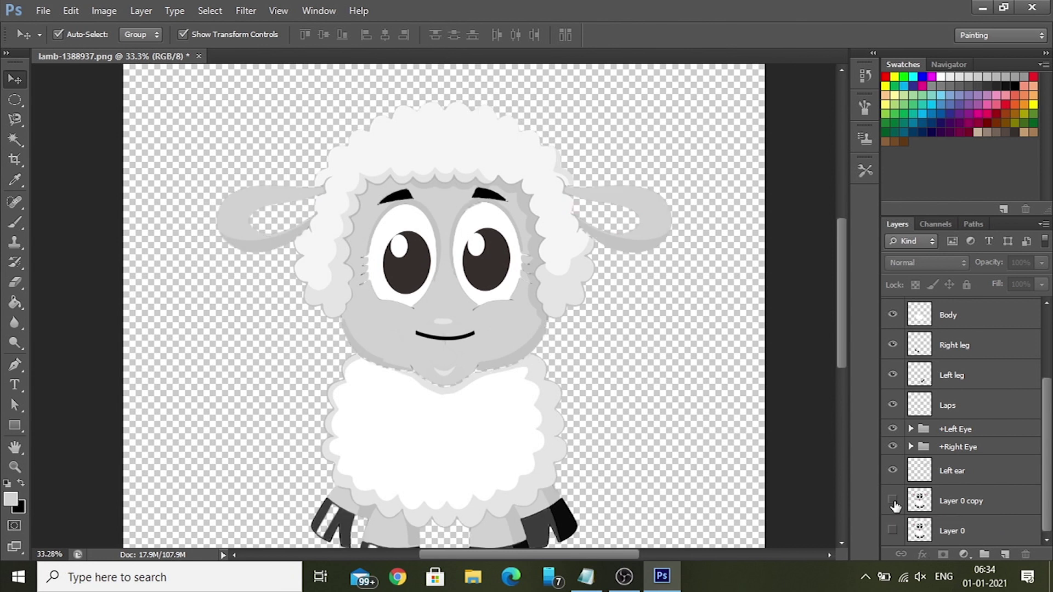
click(893, 501)
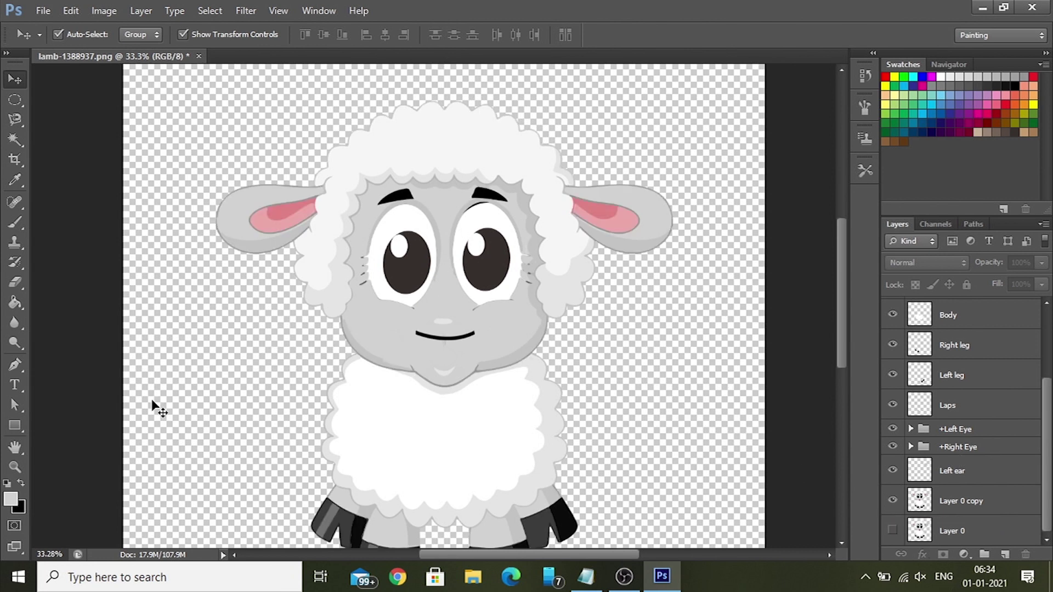
key(i)
click(620, 226)
click(892, 502)
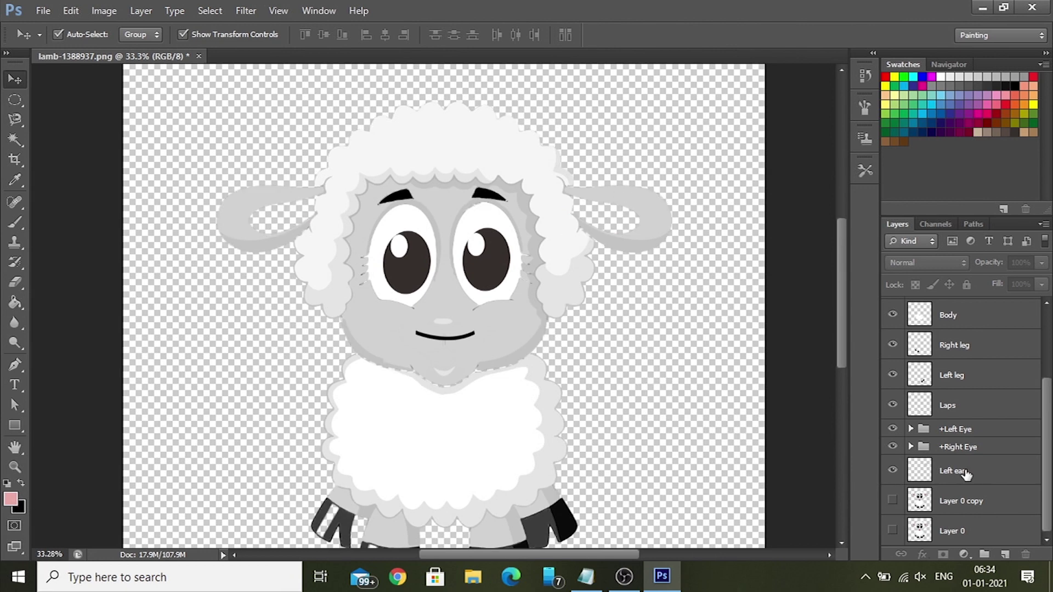
Try to fill the opening of the Left ear layer with the sampled pink, and undo the fill.
click(967, 475)
key(g)
click(611, 213)
key(ctrl+z)
Move the Left ear layer outward from the hair and brush the ear's sampled grey over the gap in its opening.
key(v)
drag(664, 226, 698, 227)
scroll(605, 233, up, 1)
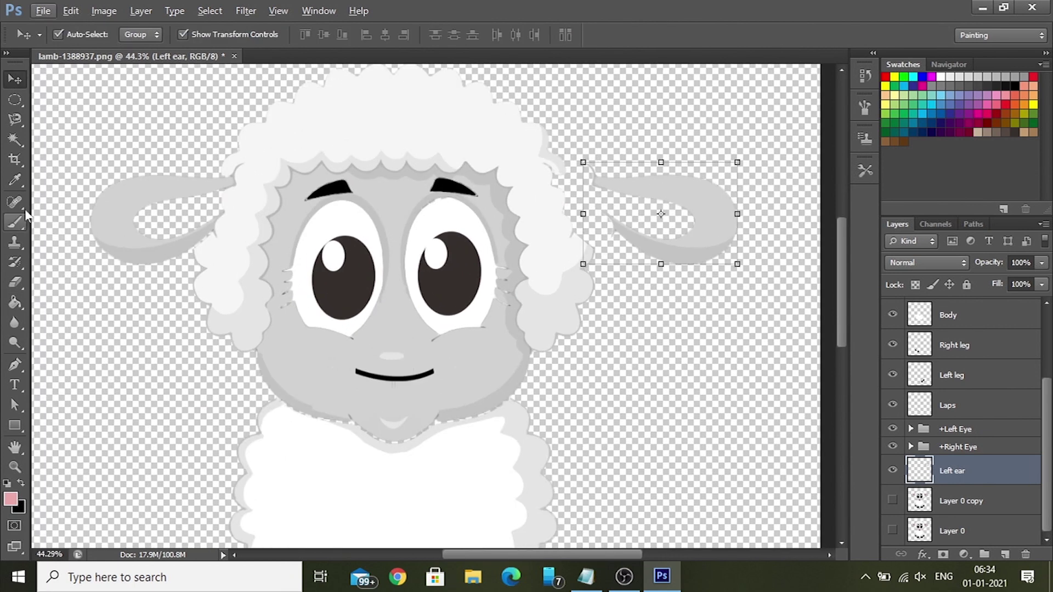
click(15, 222)
alt+click(616, 186)
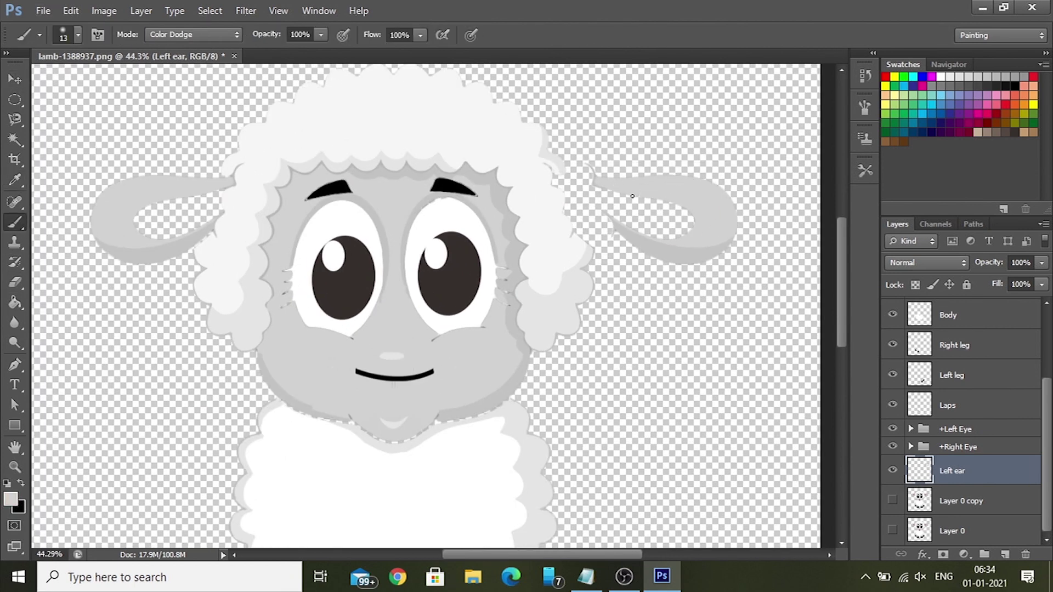
scroll(631, 199, up, 1)
scroll(603, 219, down, 2)
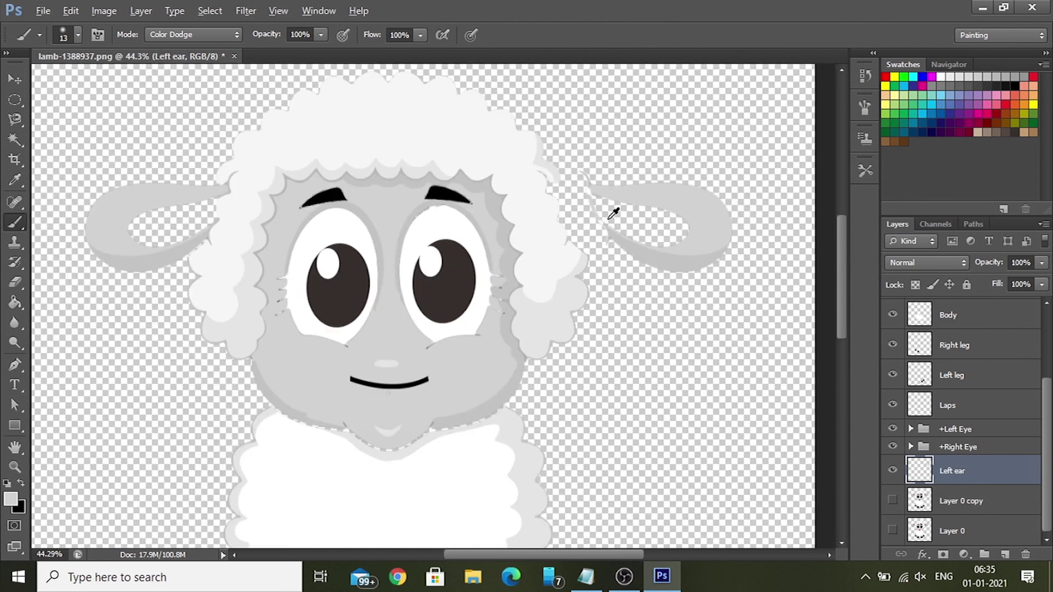
Sample the inner-ear pink from Layer 0 copy, hide that layer again, and fill the Left ear's opening with the pink.
click(893, 501)
alt+click(622, 222)
click(893, 501)
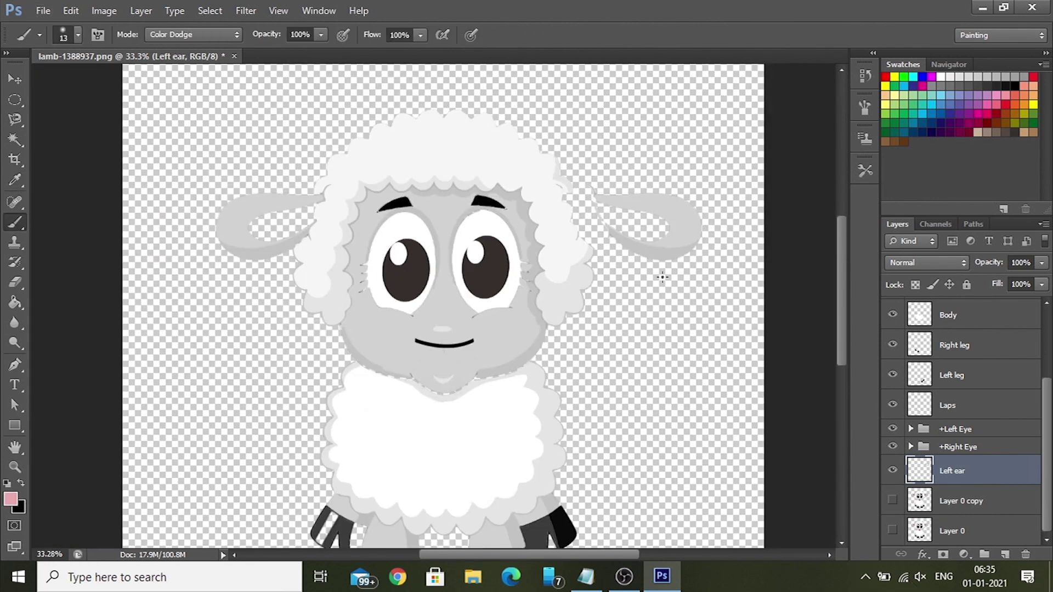
key(g)
click(638, 229)
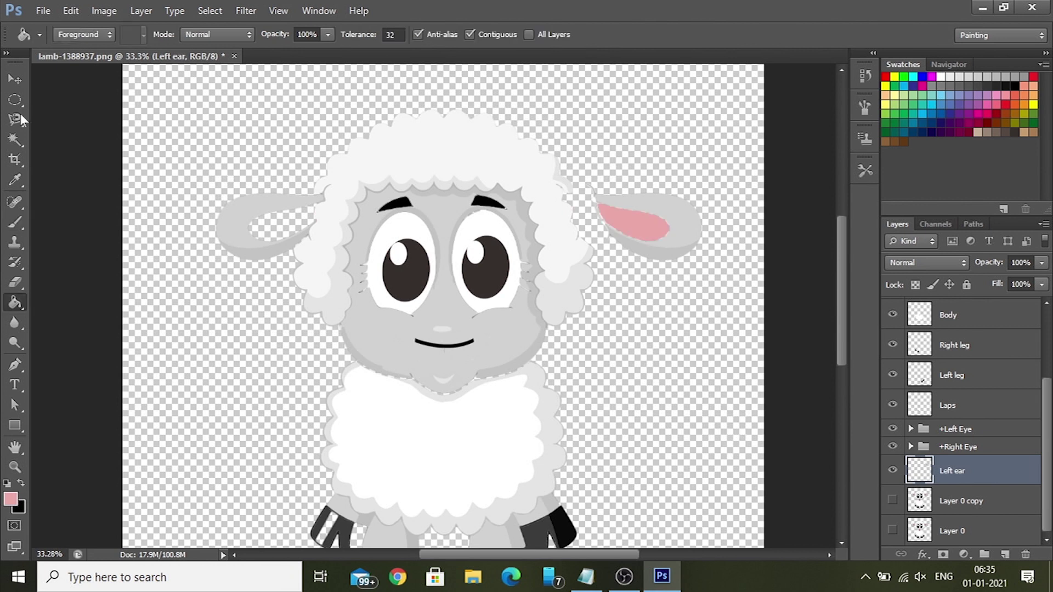
Move the Left ear layer back against the lamb's head.
key(v)
key(shift+Left)
key(shift+Left)
key(shift+Left)
key(shift+Left)
key(shift+Left)
key(shift+Left)
key(shift+Left)
key(shift+Left)
key(shift+Left)
key(shift+Left)
key(shift+Left)
key(shift+Left)
key(shift+Left)
key(shift+Left)
key(shift+Left)
key(shift+Left)
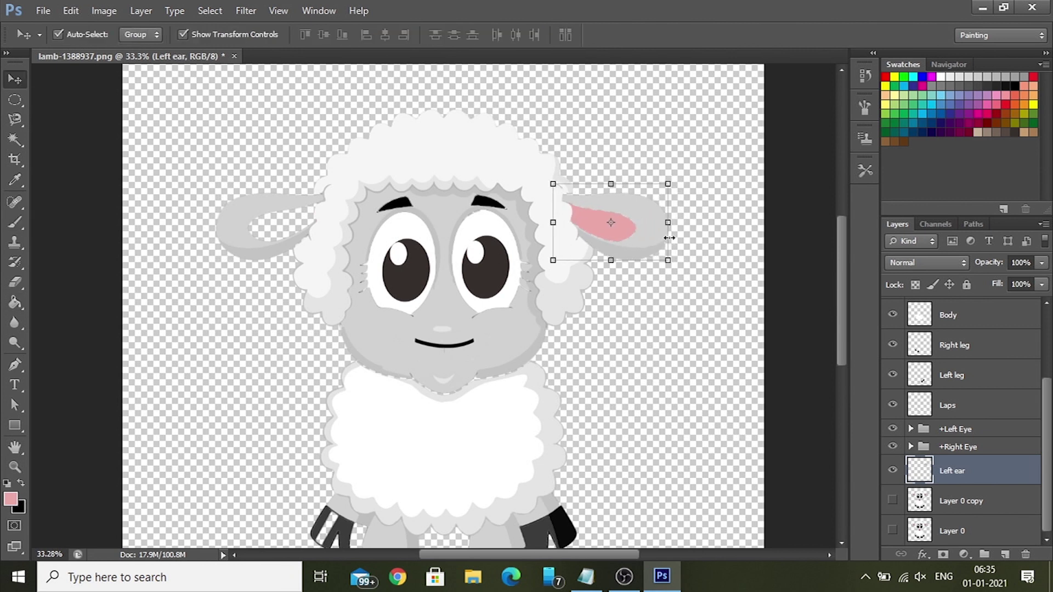
Select the Right ear layer, sample its grey and close the gap in its opening near the hair with the Brush.
click(262, 226)
scroll(980, 485, up, 4)
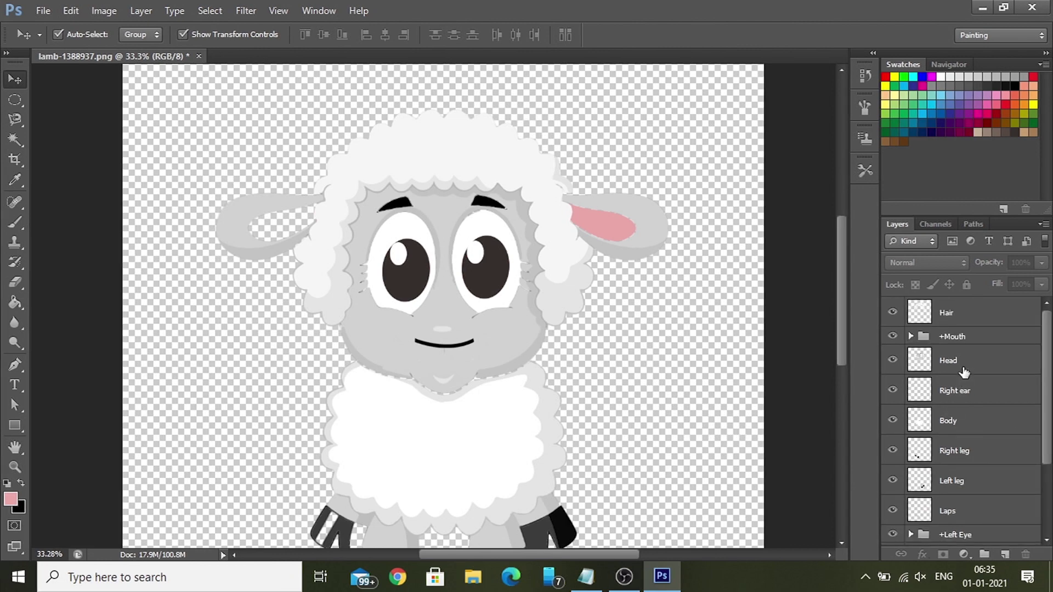
click(957, 391)
key(i)
click(228, 208)
key(v)
scroll(259, 229, up, 3)
key(b)
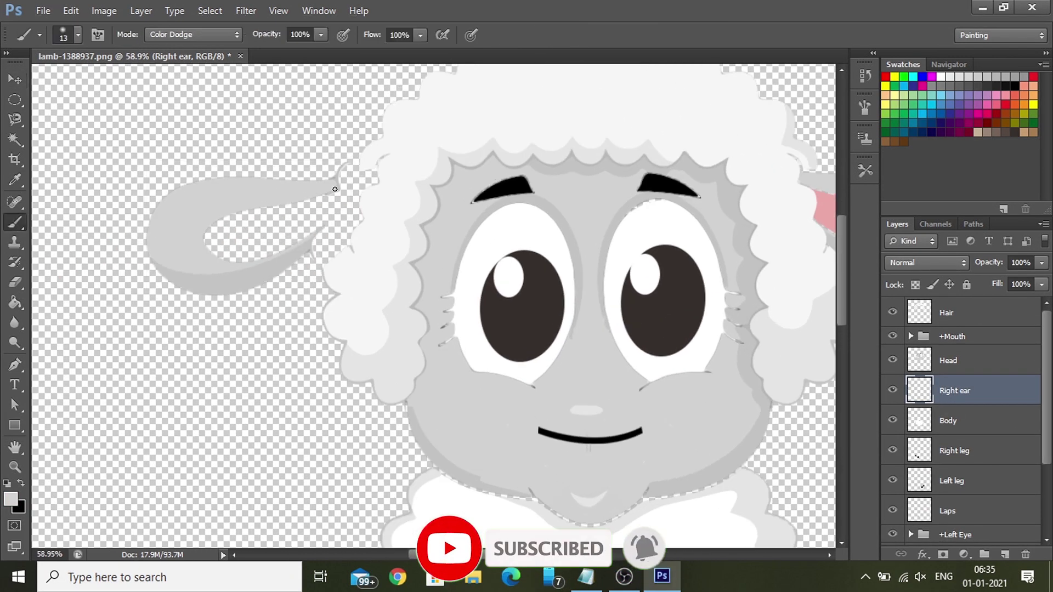
Sample the pink from the Left ear and fill the Right ear's opening with it.
drag(736, 322, 616, 313)
key(i)
click(771, 227)
key(b)
key(g)
click(134, 218)
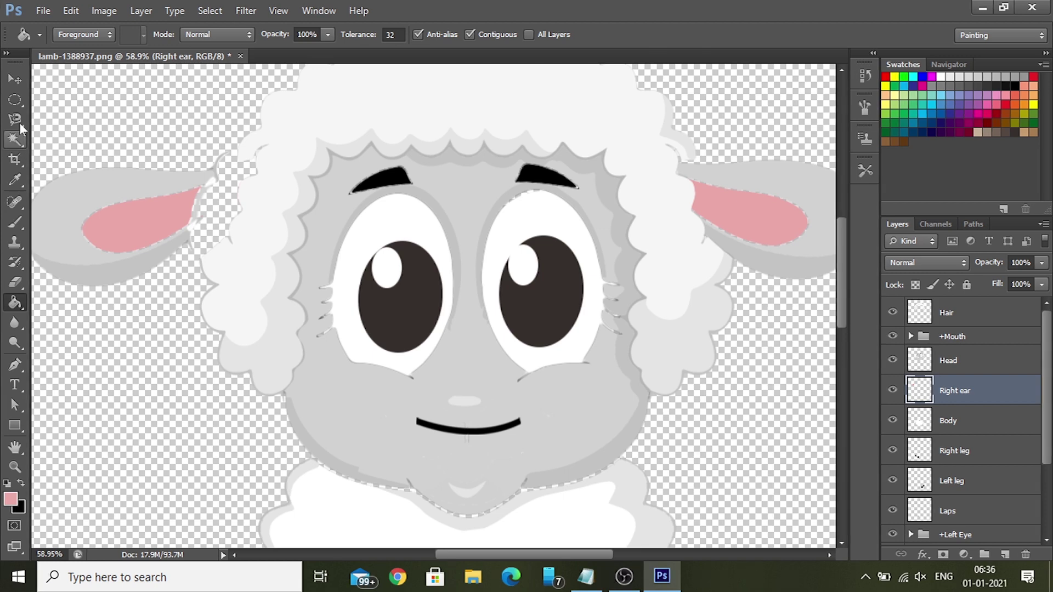
Move the Right ear layer back against the lamb's head.
key(v)
key(shift+Right)
key(shift+Right)
key(shift+Right)
key(shift+Right)
key(shift+Right)
key(shift+Right)
key(shift+Right)
key(shift+Right)
key(shift+Right)
key(shift+Right)
key(shift+Right)
key(shift+Right)
key(shift+Right)
key(shift+Right)
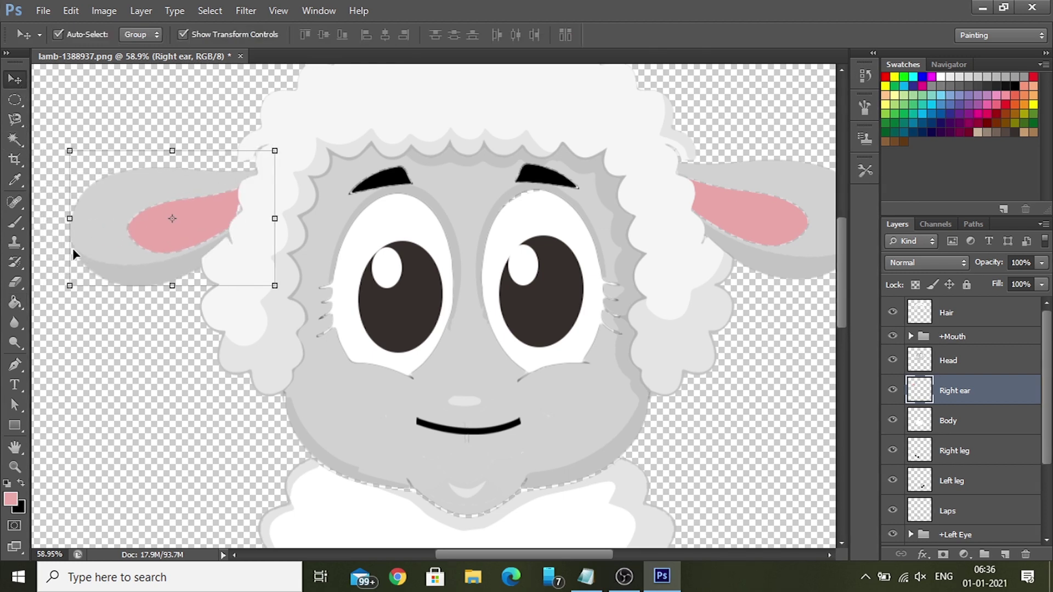
Select the Left leg layer, fill the gap in its front hoof with the hoof's dark grey, and switch to the Right leg layer.
scroll(366, 253, down, 3)
scroll(435, 419, up, 4)
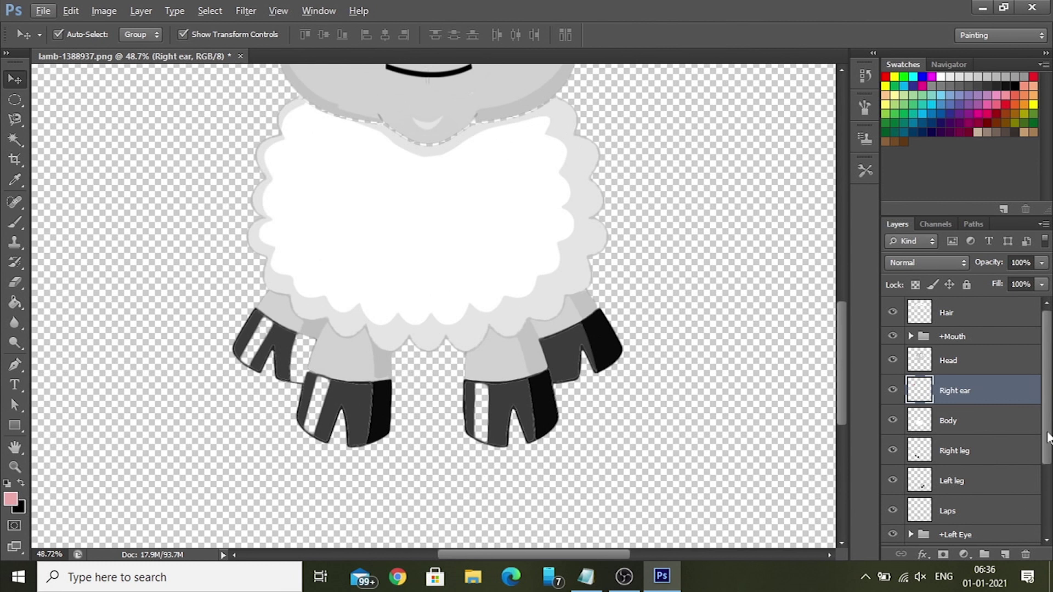
click(958, 481)
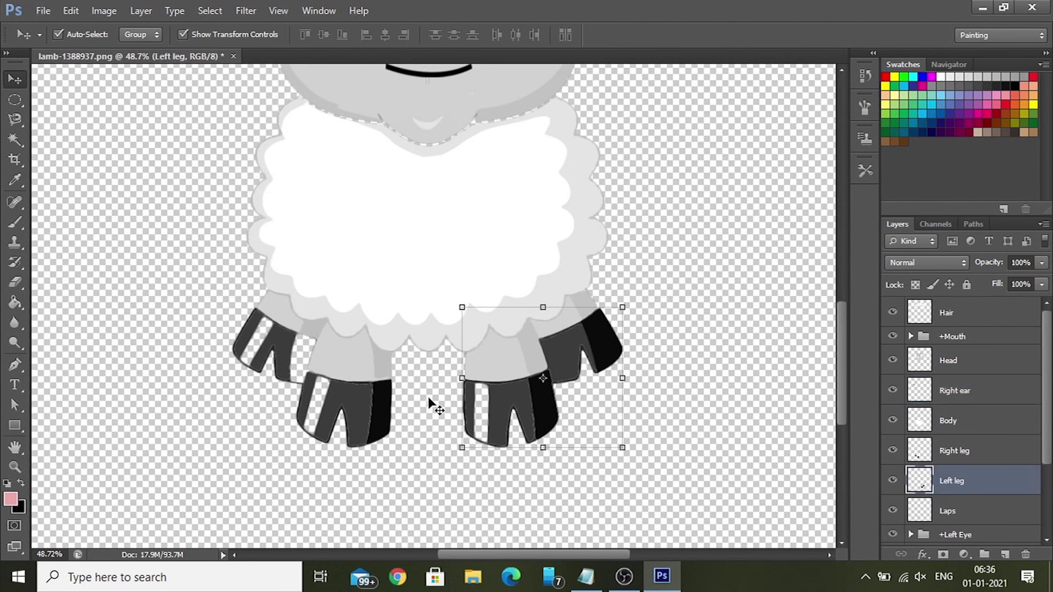
key(d)
key(g)
ctrl+click(341, 411)
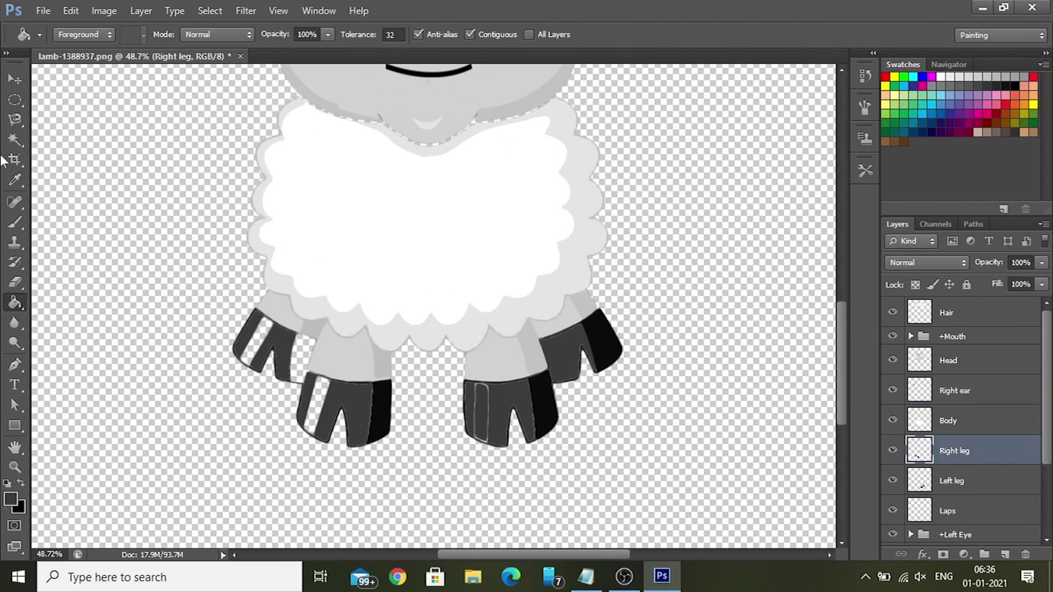
Fill the transparent highlight gaps in both Right leg hooves with the hoof's dark grey.
key(v)
key(g)
alt+click(335, 378)
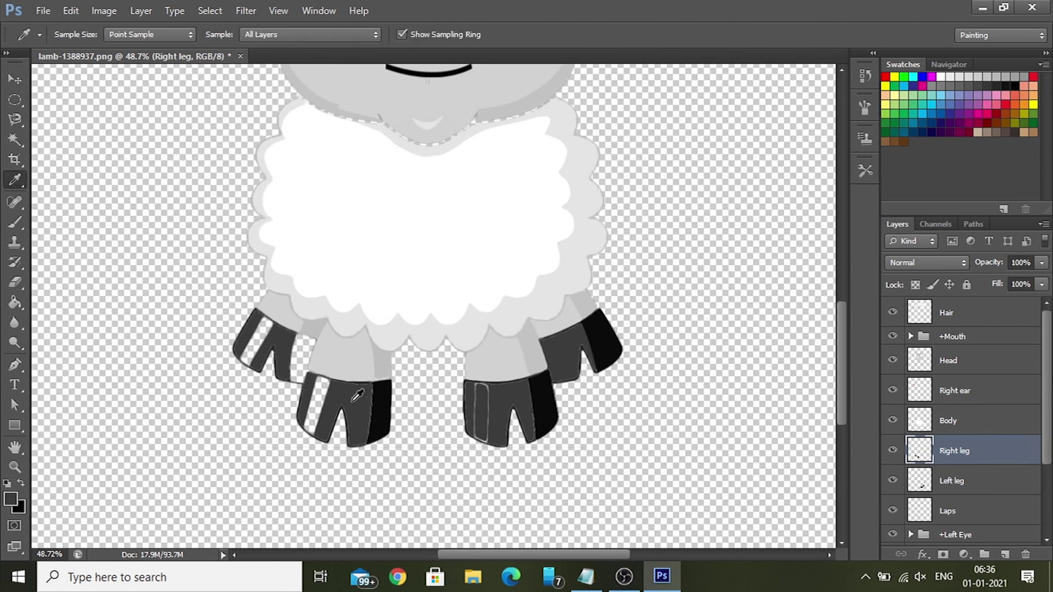
click(310, 405)
click(324, 397)
click(266, 343)
click(285, 358)
key(ctrl+z)
Shift the Right leg layer aside and outline the missing side of its rear hoof in black with the Brush.
key(v)
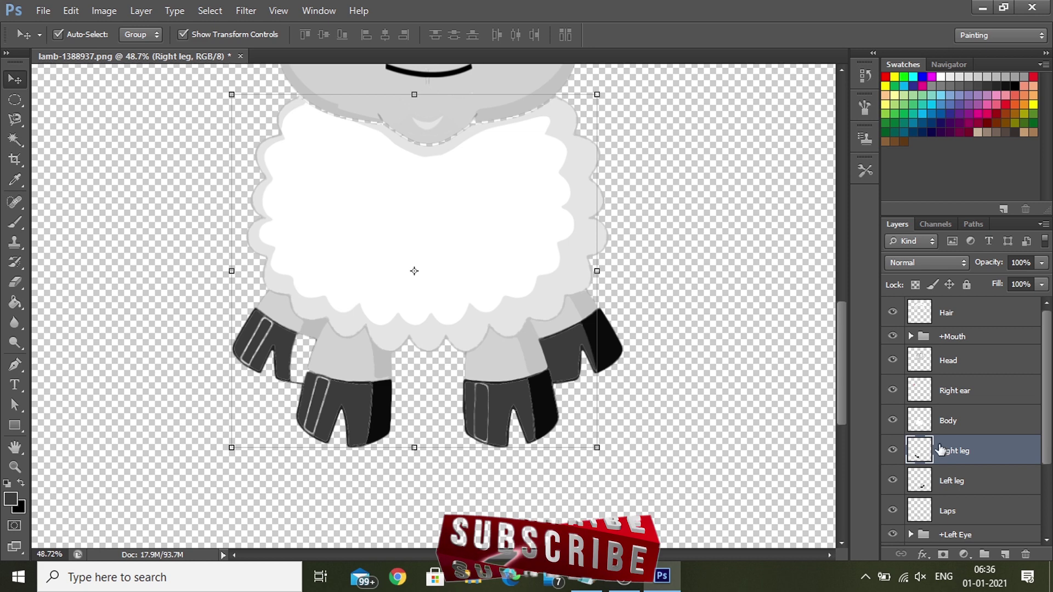
drag(306, 373, 268, 373)
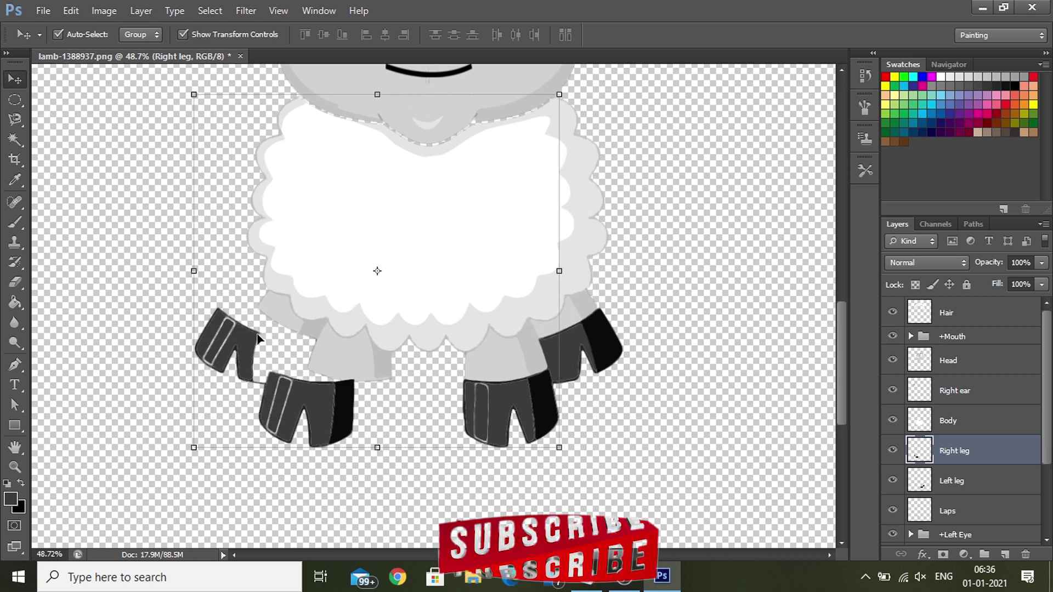
key(b)
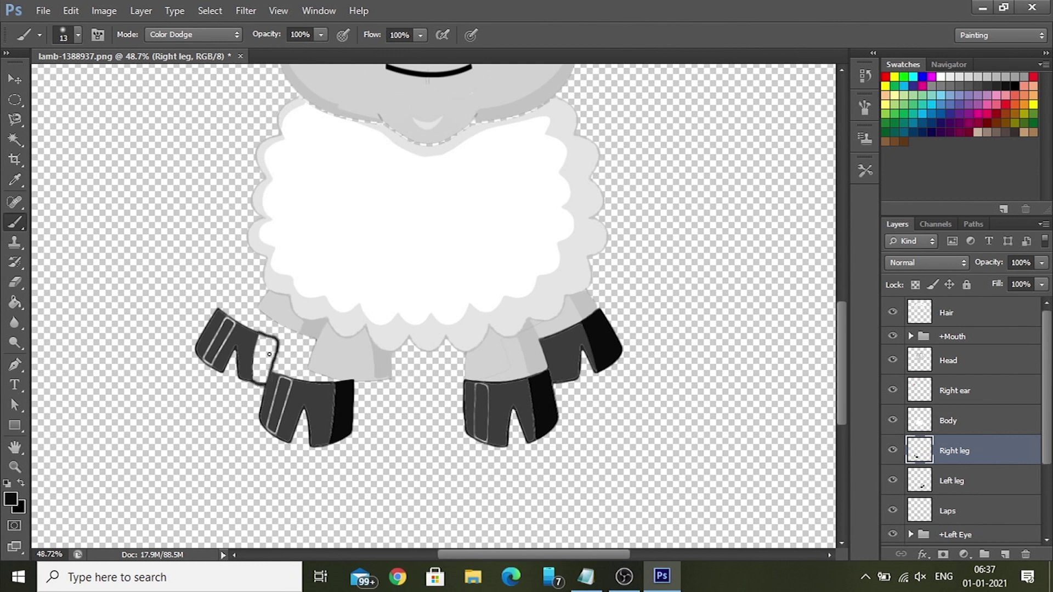
Move the Right leg layer back under the body and fill the outlined rear hoof section with black.
key(v)
key(shift+Right)
key(shift+Right)
key(shift+Right)
key(shift+Right)
key(shift+Right)
key(shift+Right)
key(shift+Right)
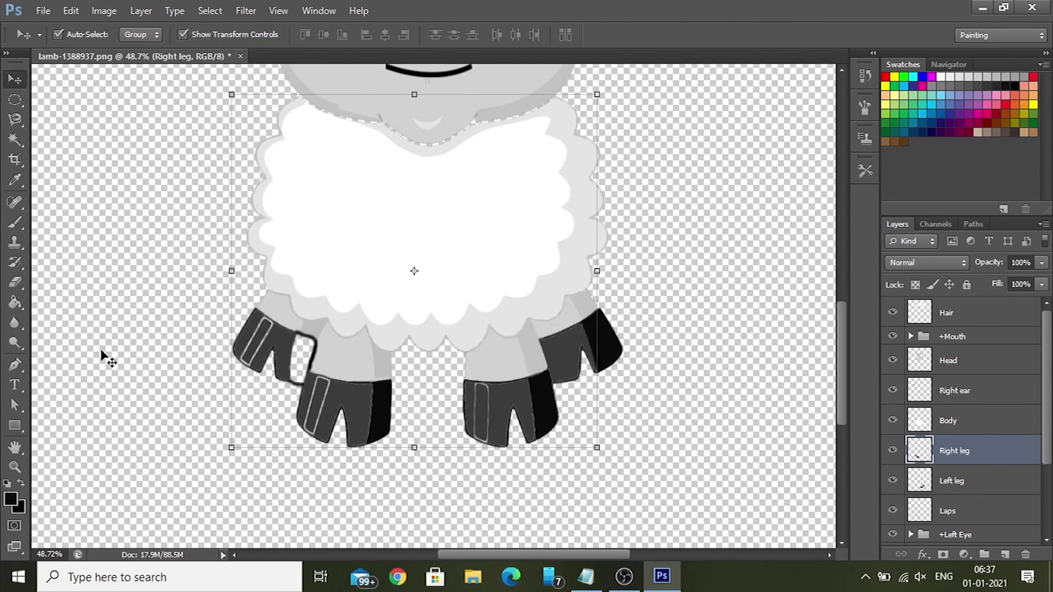
key(g)
Save the layered artwork to the Desktop as lamb.psd in Photoshop format with Maximize Compatibility on.
scroll(307, 361, down, 2)
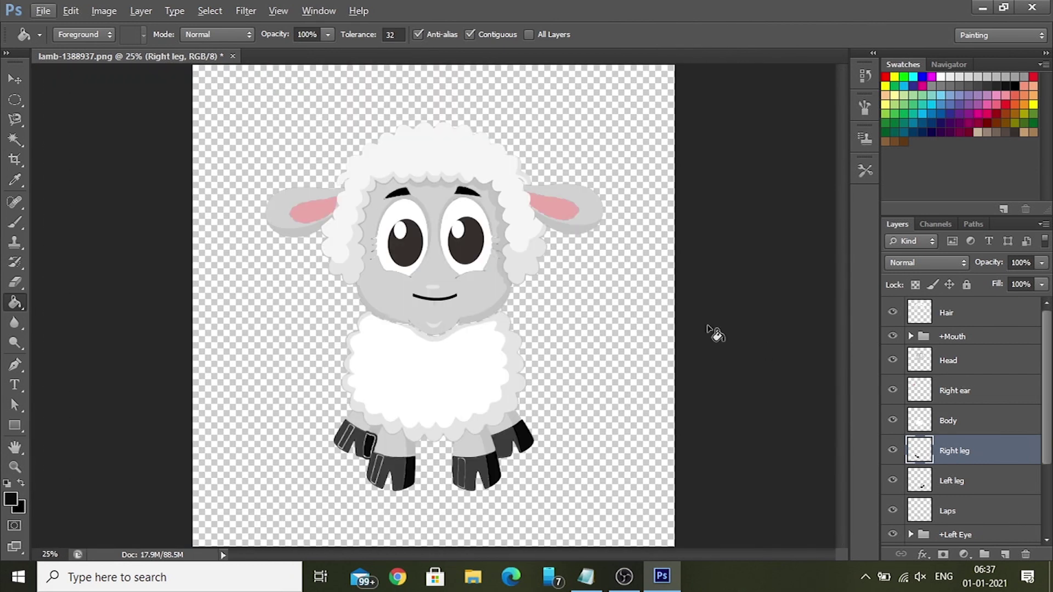
key(ctrl+shift+s)
click(351, 148)
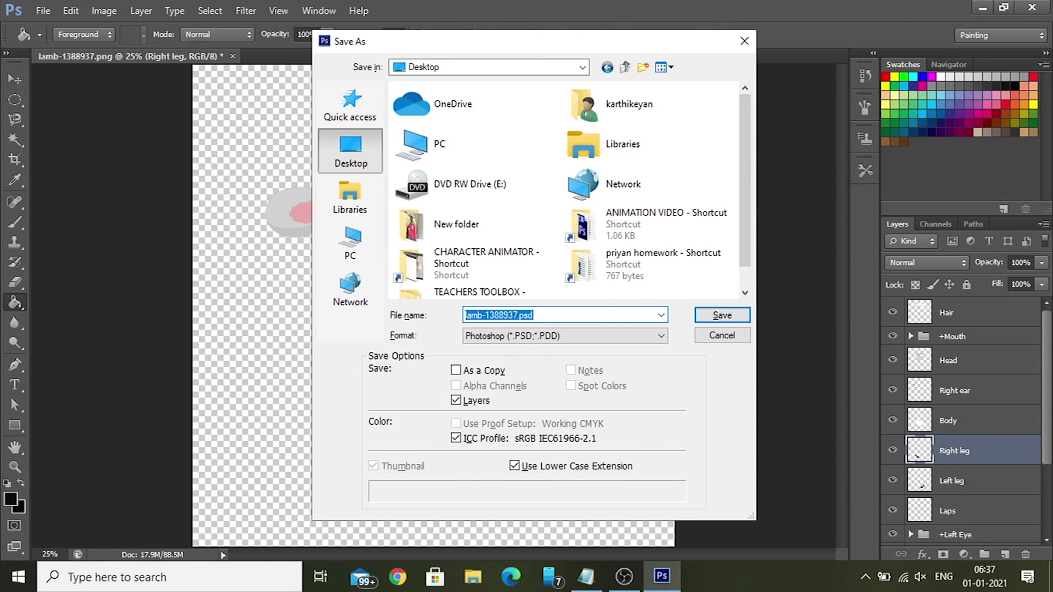
text(psd)
key(Return)
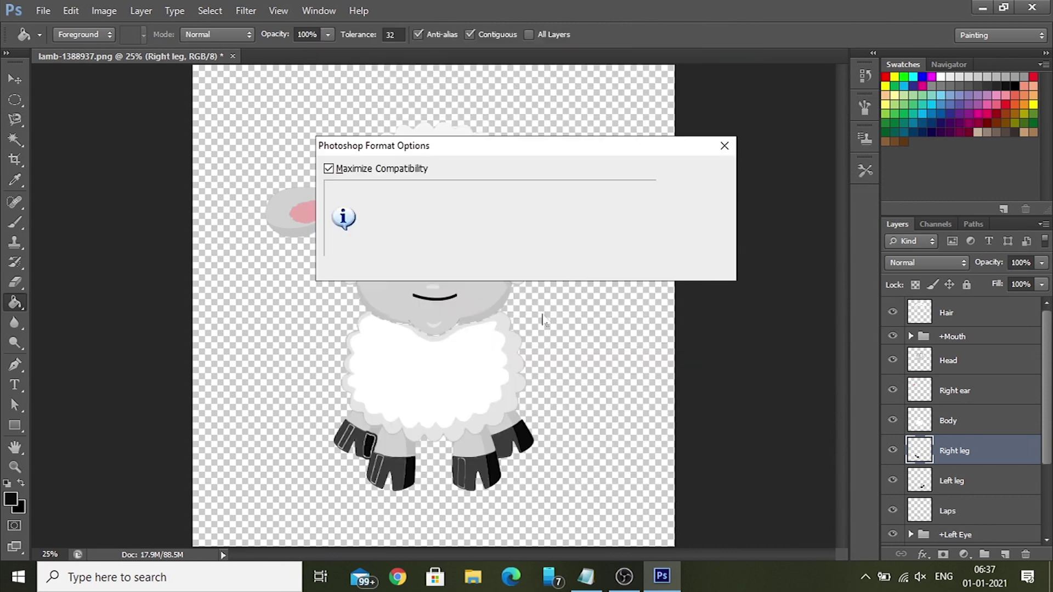
click(698, 174)
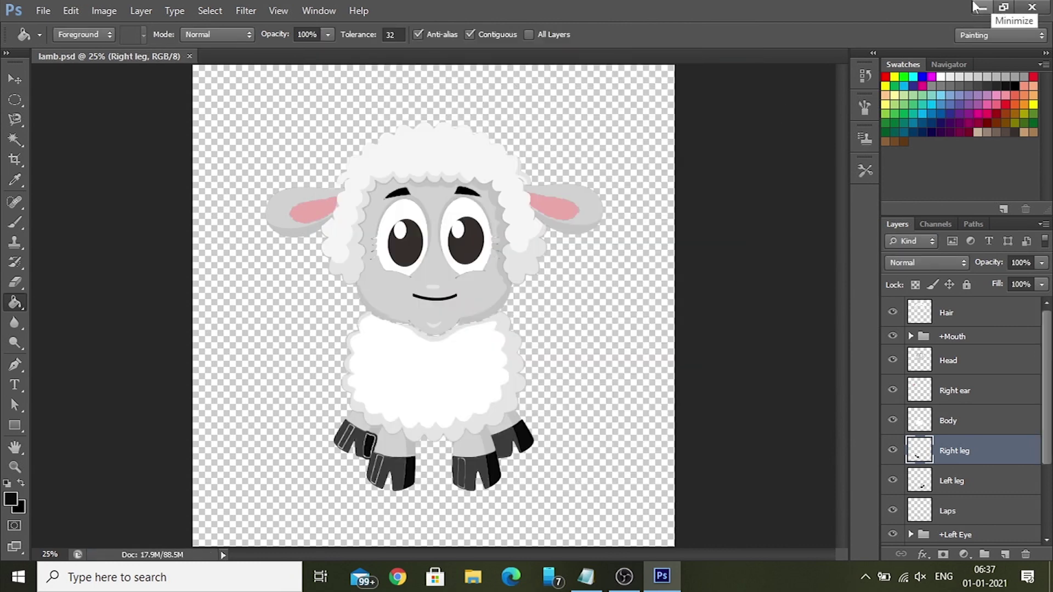
Put Photoshop away and open Adobe Character Animator 2020.
click(1035, 6)
click(203, 577)
text(character ani)
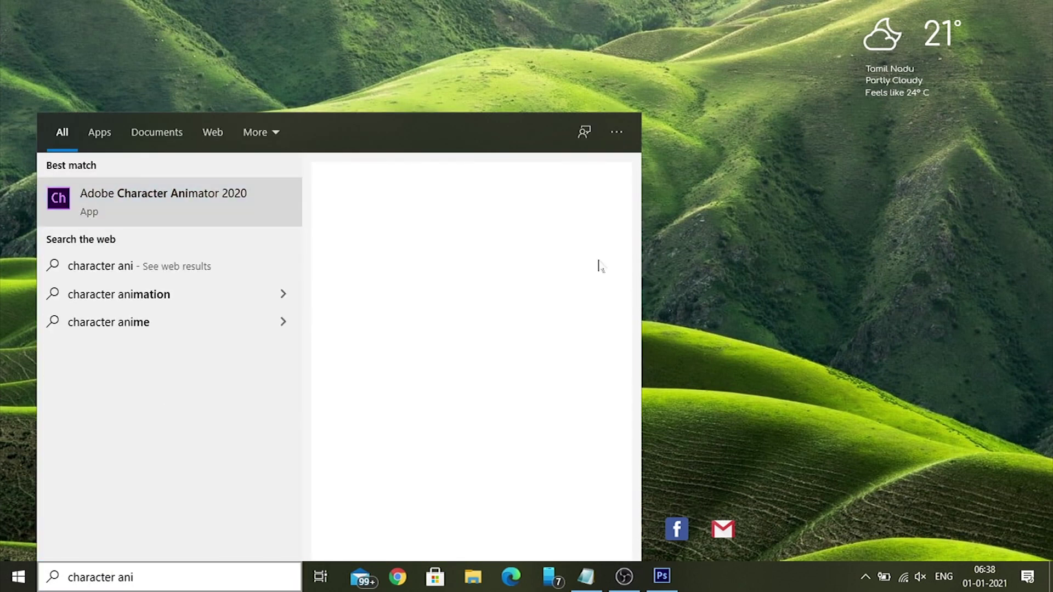
key(Return)
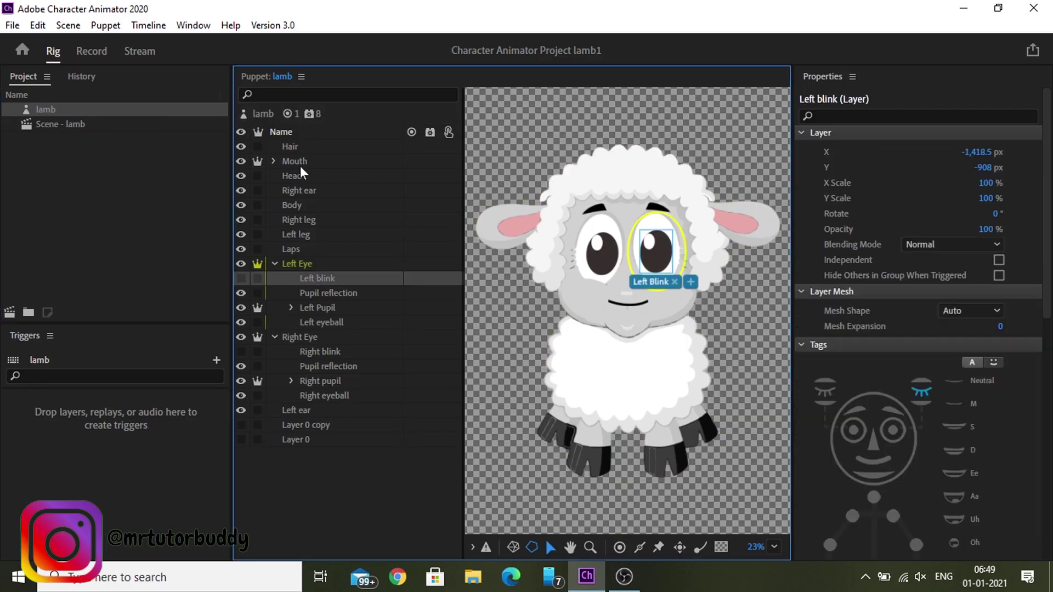
Check the tags assigned to the Mouth, Left Eye and Right Eye groups of the lamb puppet.
click(301, 161)
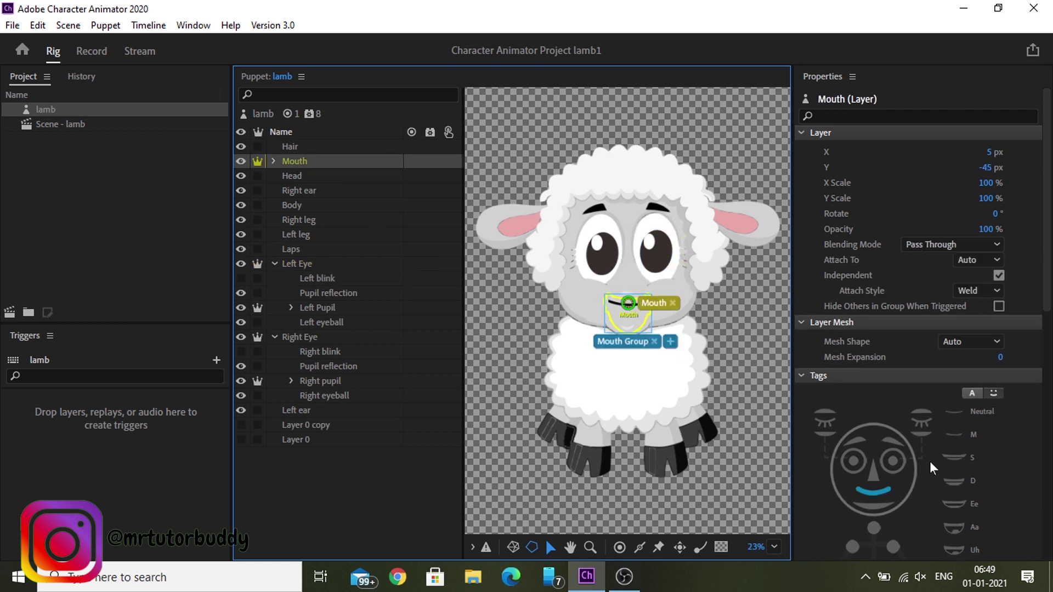
scroll(888, 502, down, 10)
scroll(889, 501, up, 5)
click(308, 264)
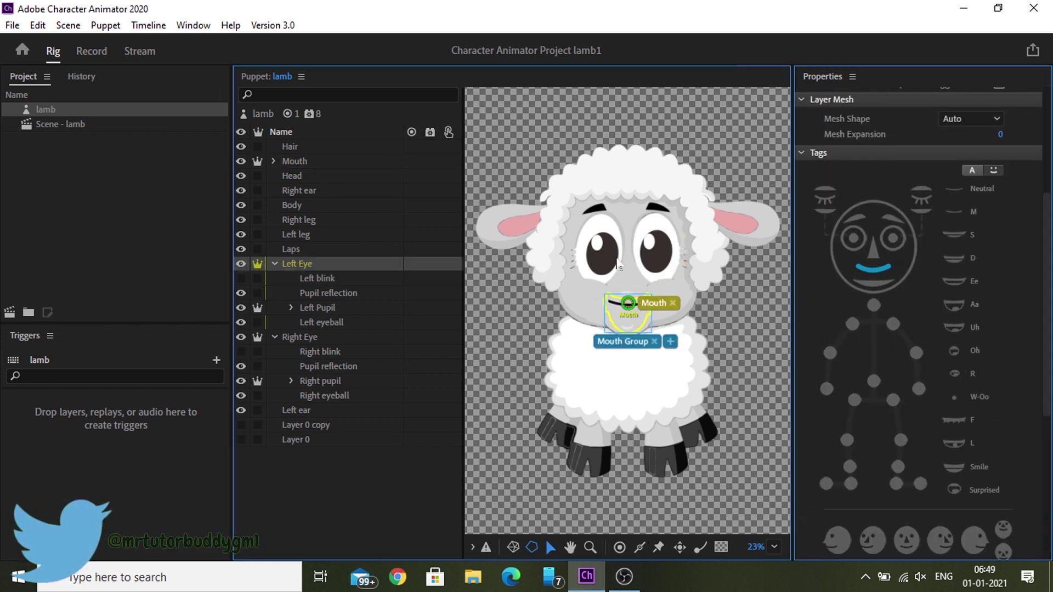
click(317, 337)
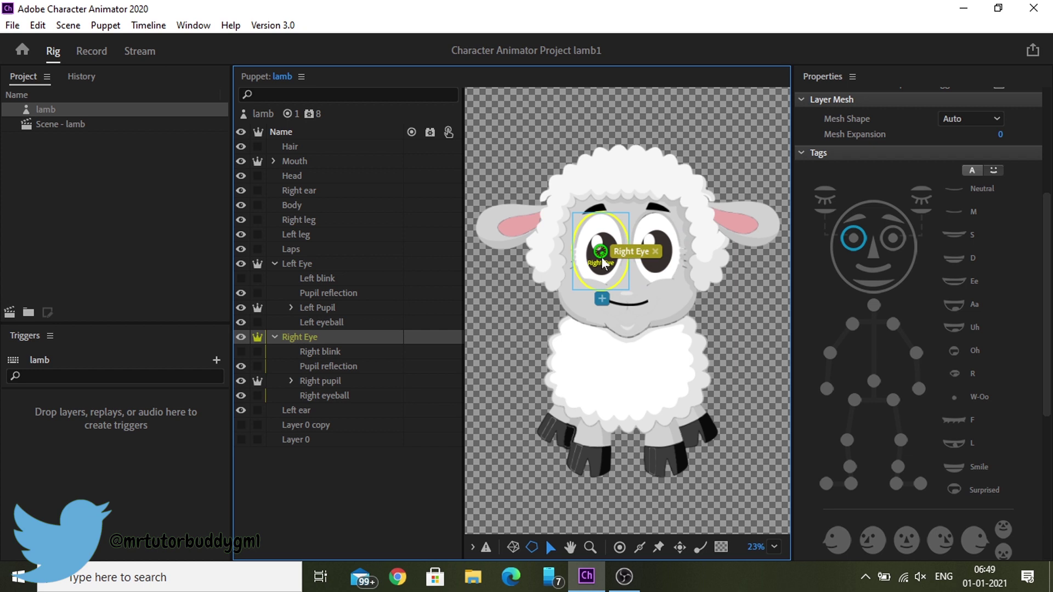
Add a handle at the centre of the Body layer.
click(307, 205)
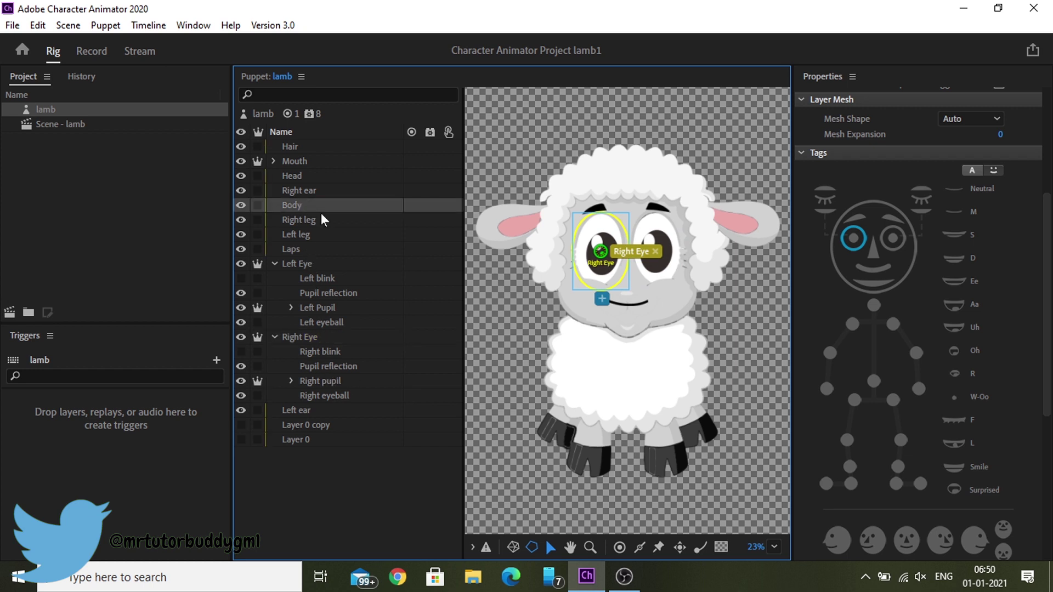
click(629, 553)
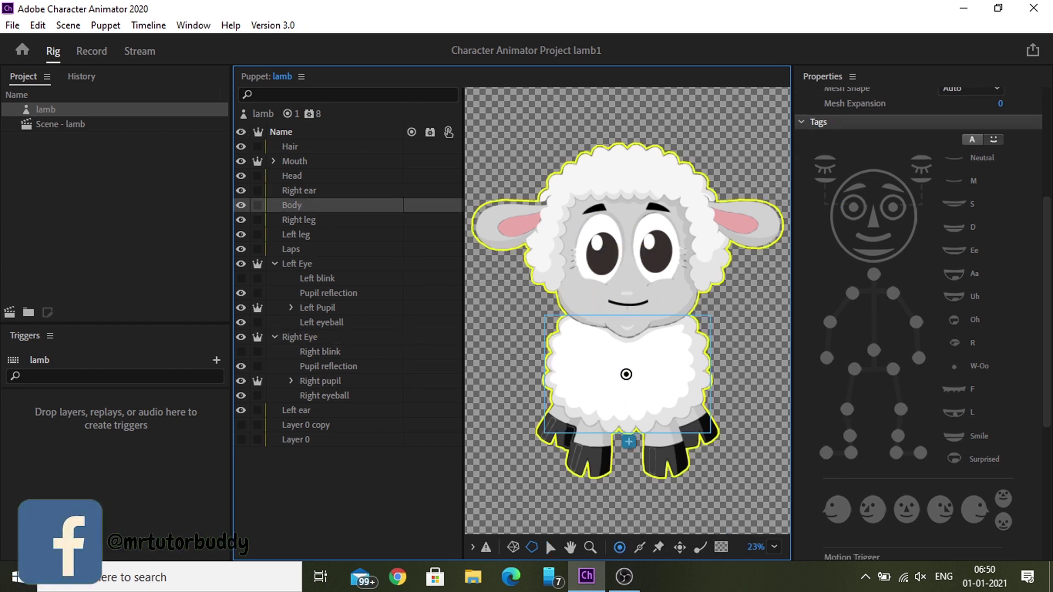
click(626, 374)
key(v)
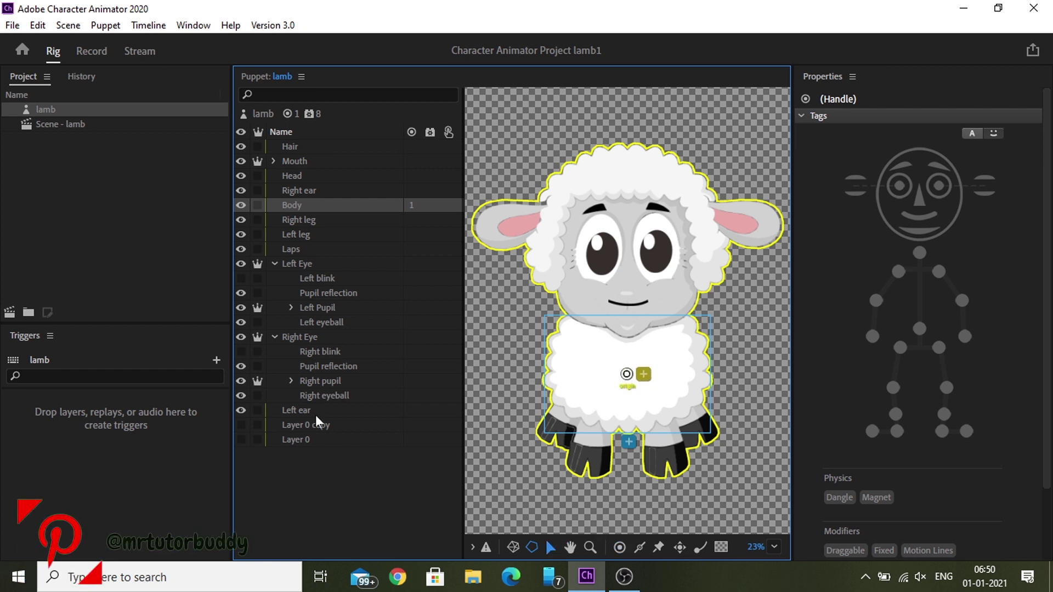
Add a handle to the upper part of the front leg on both the Right leg and Left leg layers.
click(321, 219)
click(620, 547)
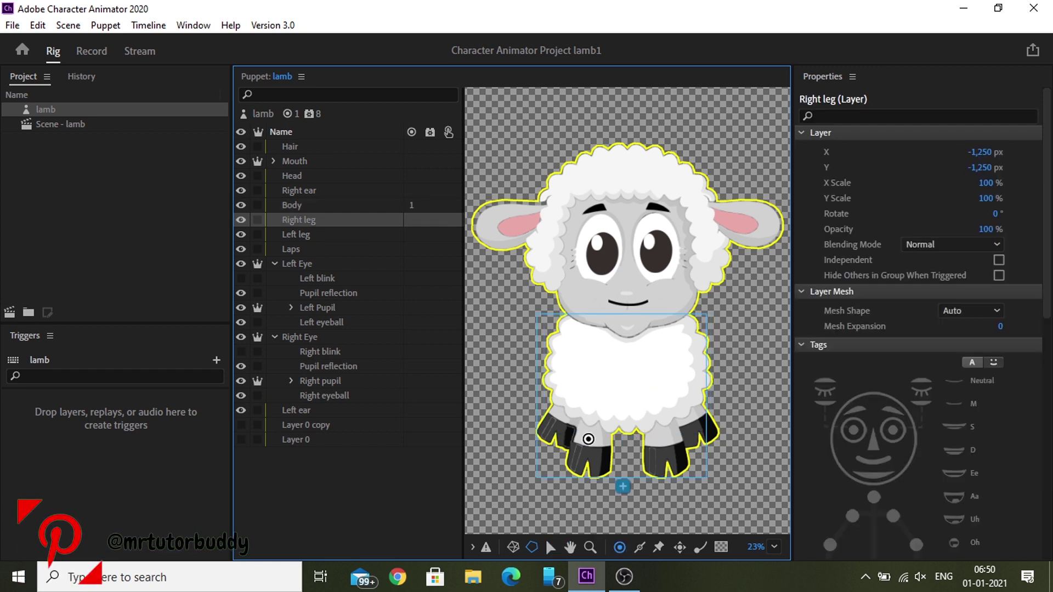
click(588, 439)
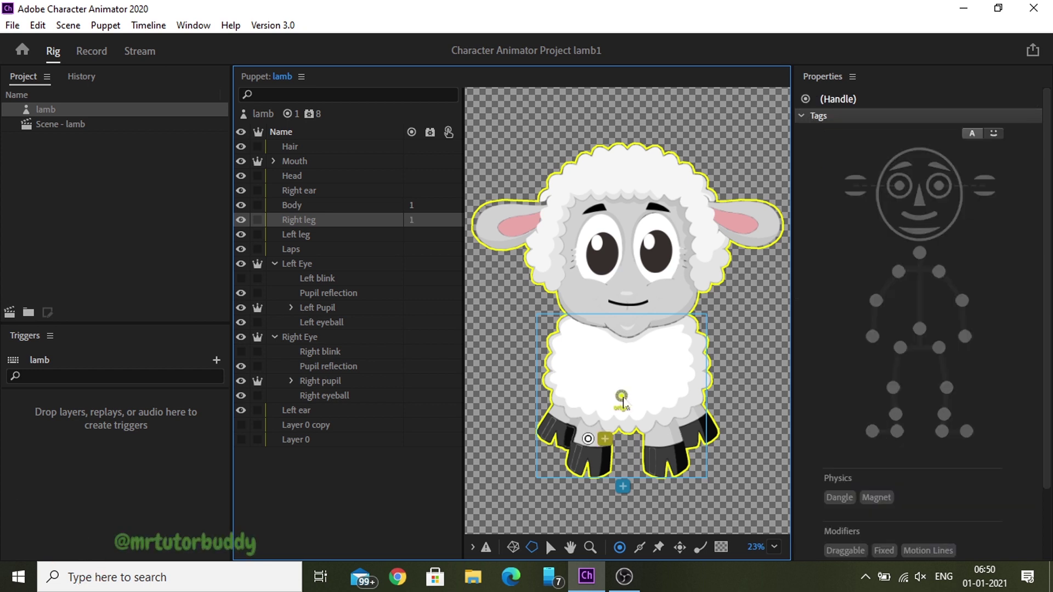
click(316, 235)
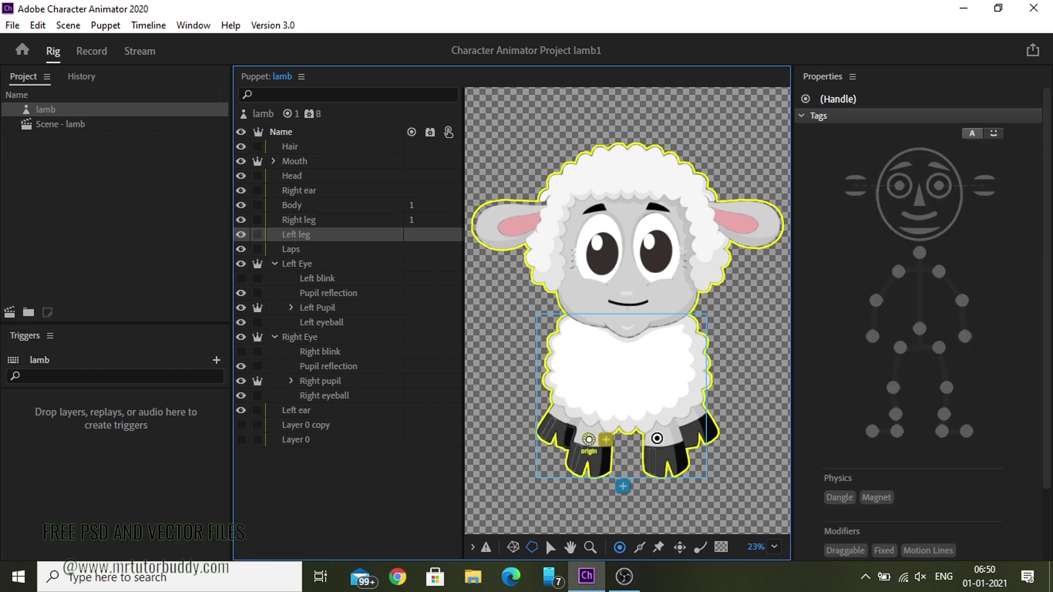
click(680, 446)
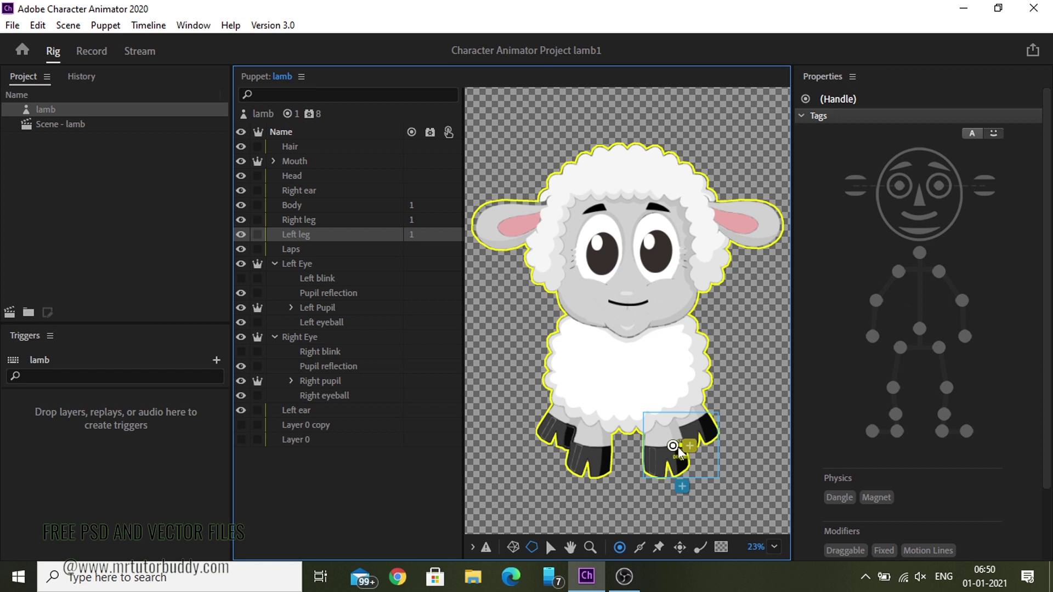
Add a handle at the middle of each ear and a Dangle handle on the Right ear and Left ear layers.
click(299, 190)
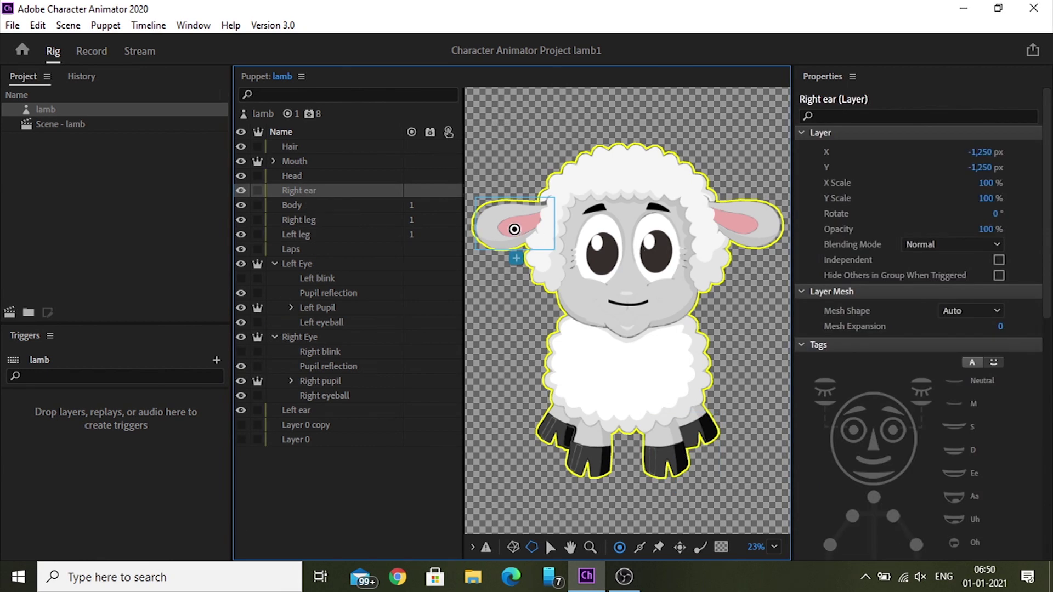
click(515, 223)
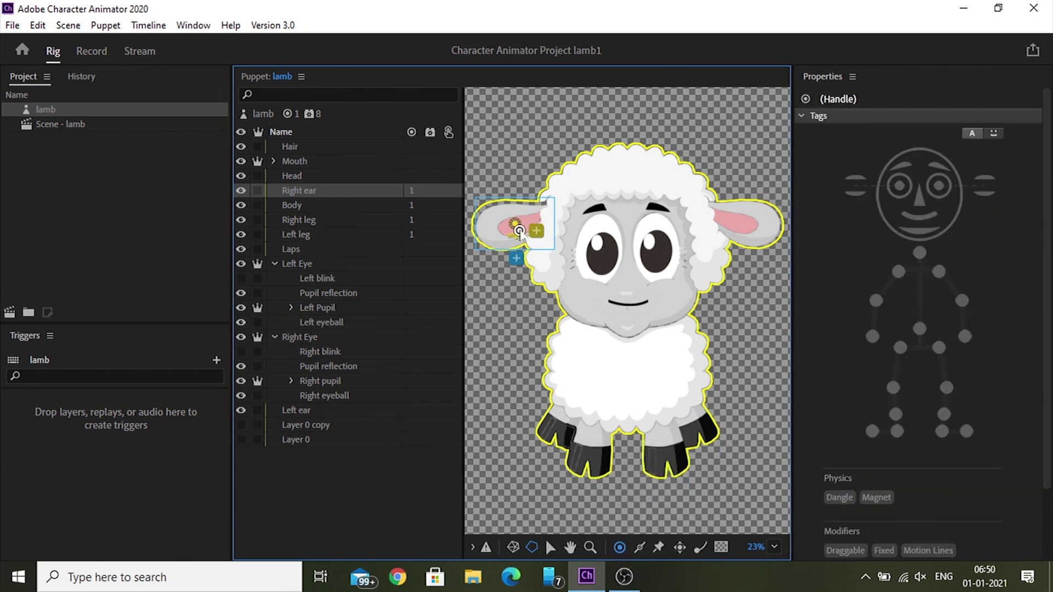
click(309, 412)
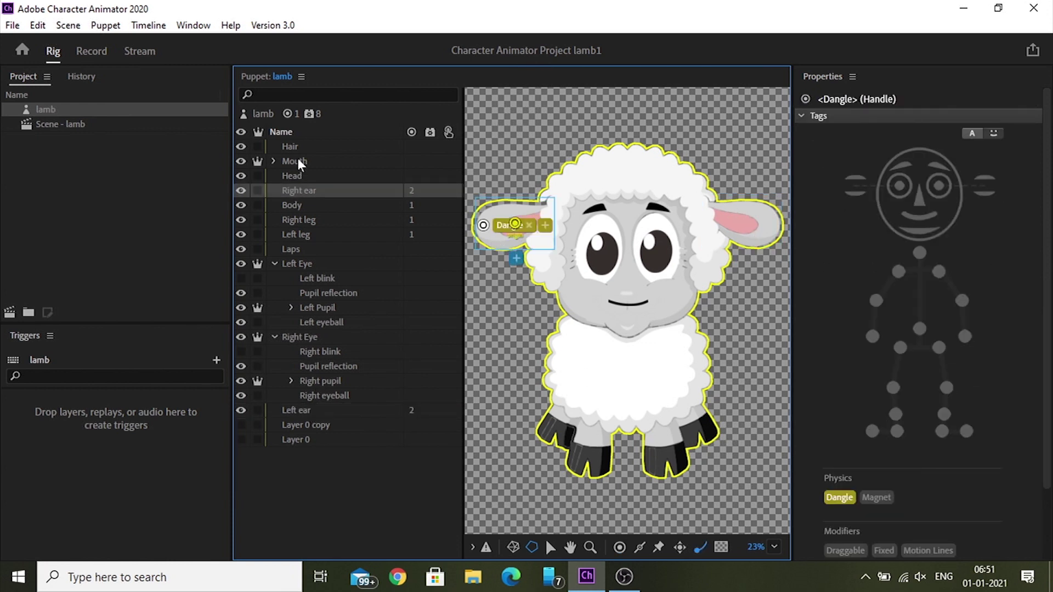
Open Scene - lamb and turn on the webcam to try the puppet's face tracking.
click(298, 163)
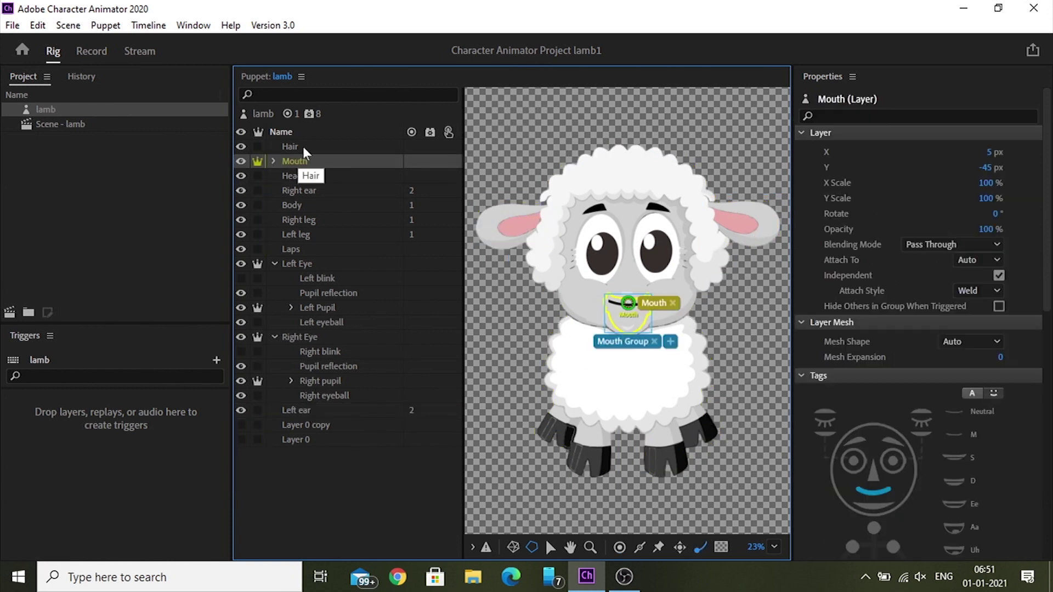
double_click(62, 125)
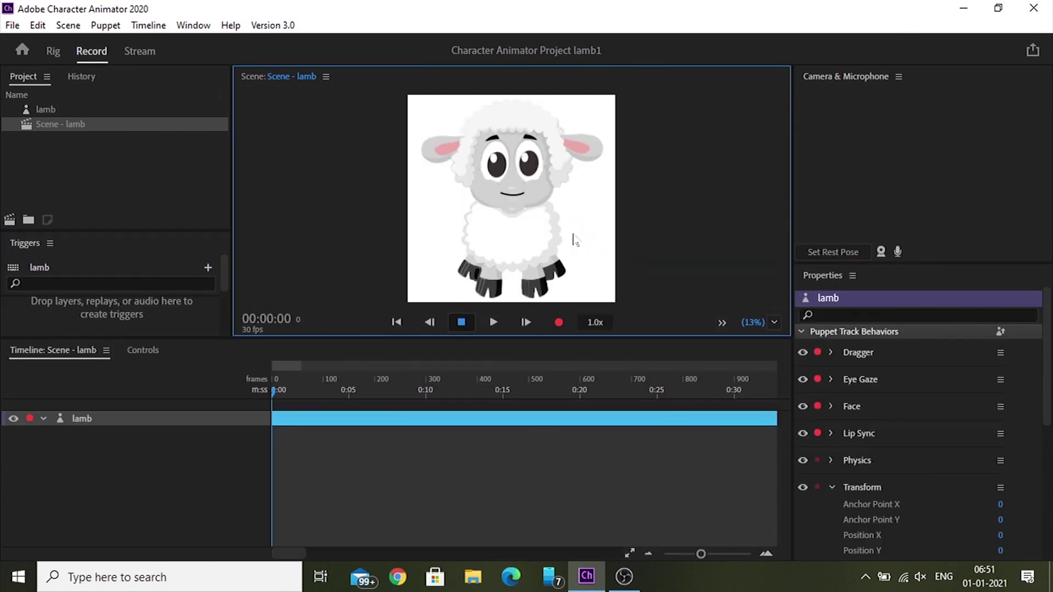
click(881, 251)
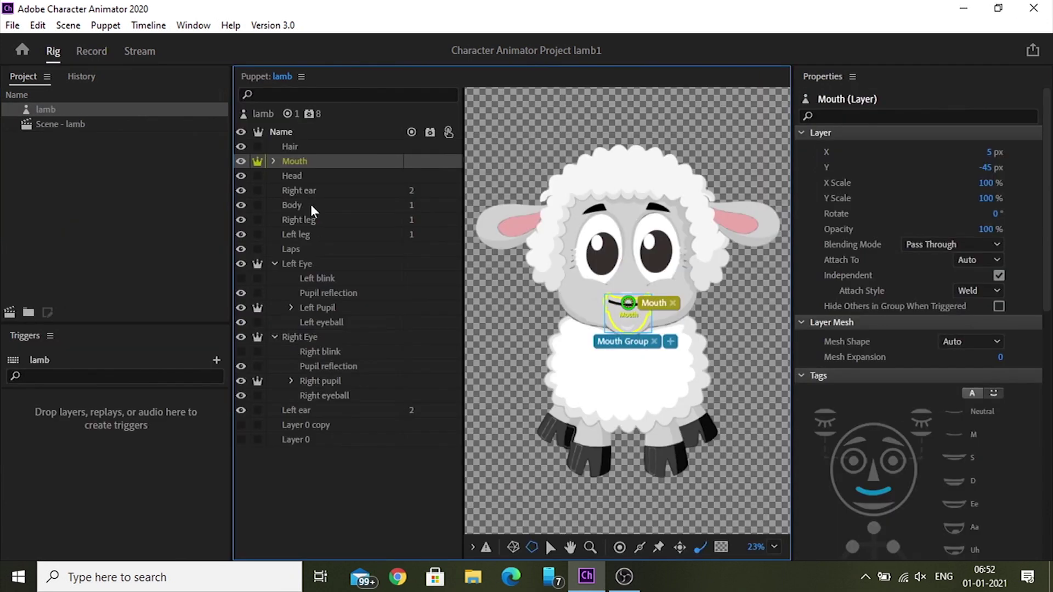
Pin the Body layer with Fixed handles near both lower corners of the wool.
click(312, 207)
click(658, 547)
click(564, 413)
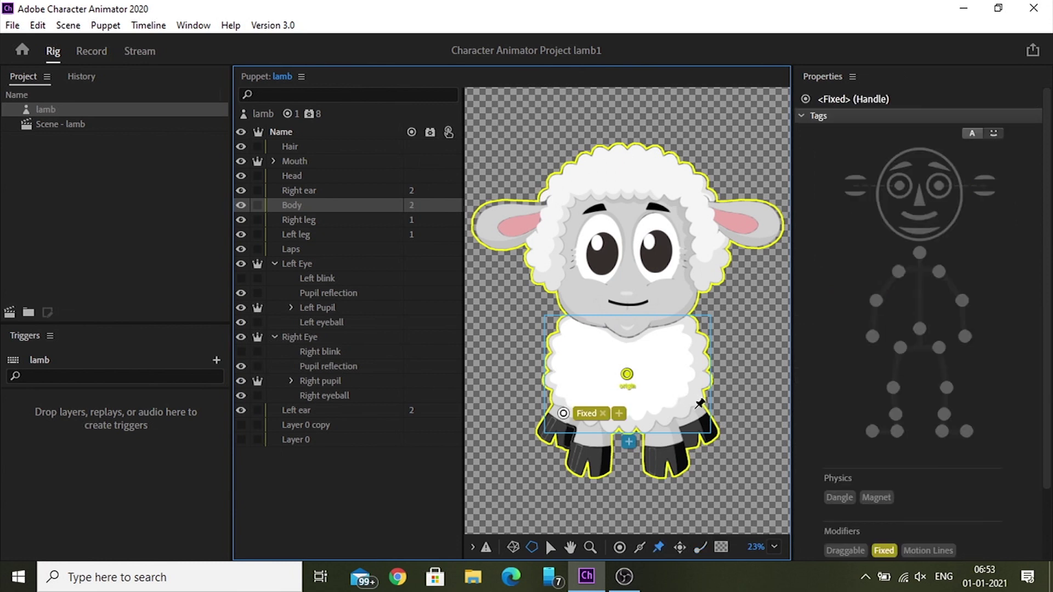
click(695, 409)
Return to Scene - lamb and import WhatsApp Audio 2021-01-01 at 6.10.00 AM.mp3 into the project.
double_click(77, 129)
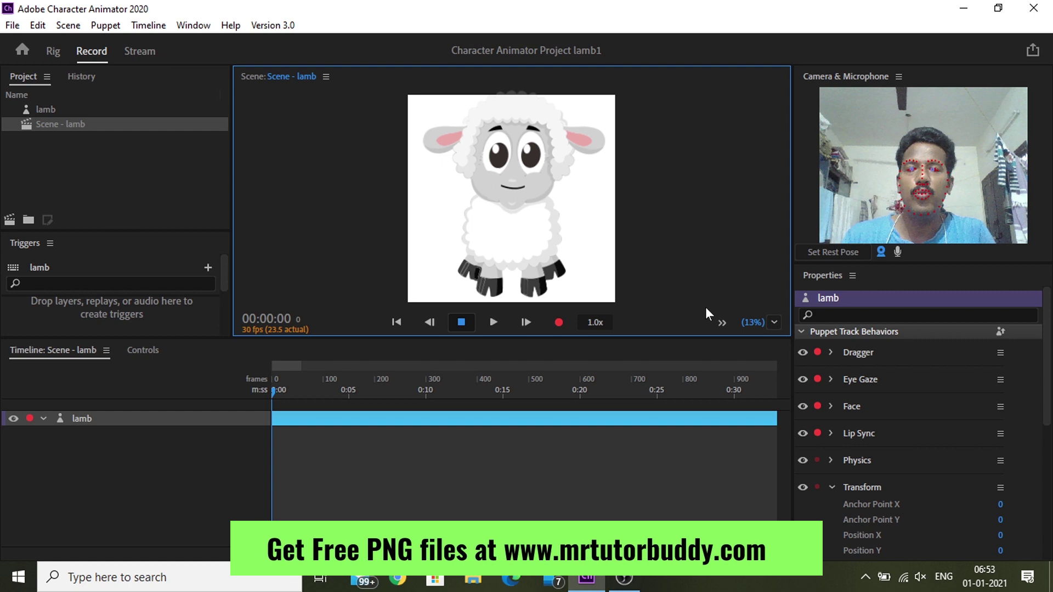
key(ctrl+i)
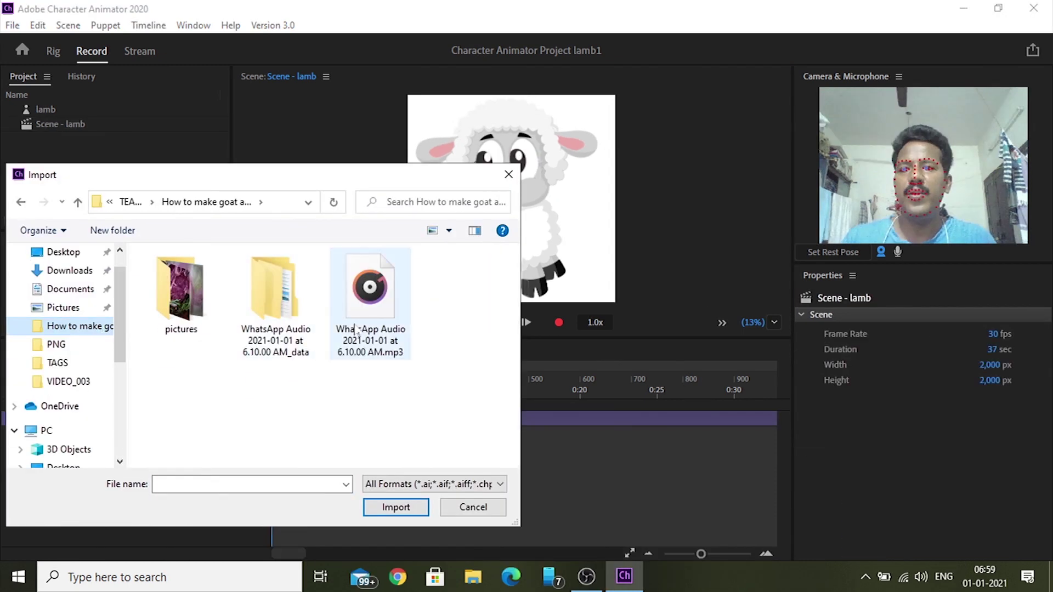
click(396, 507)
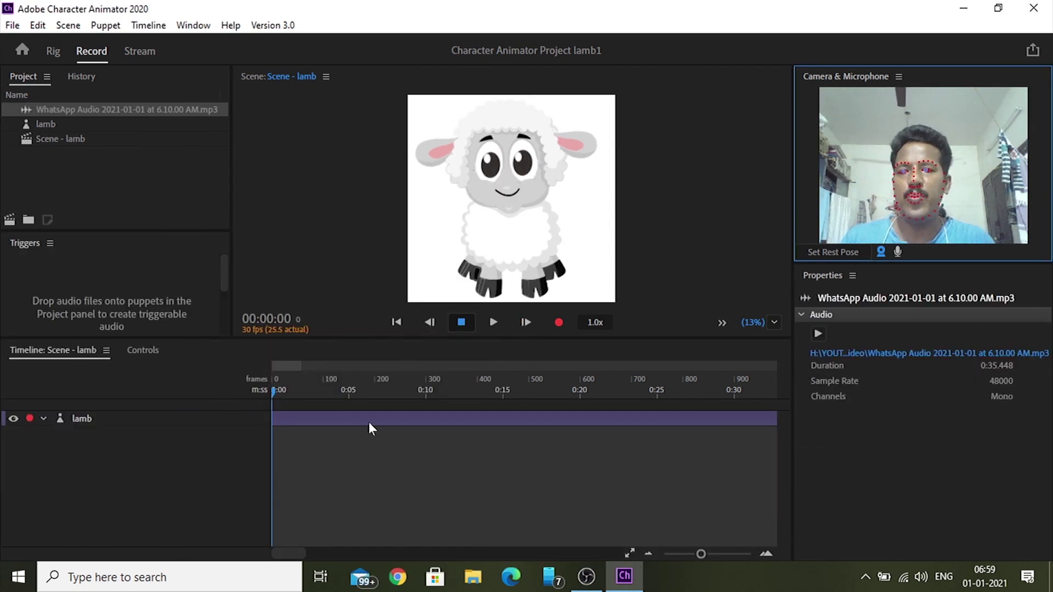
Add the WhatsApp audio file to the scene timeline and compute the lamb's Lip Sync take from the scene audio.
drag(159, 124, 332, 464)
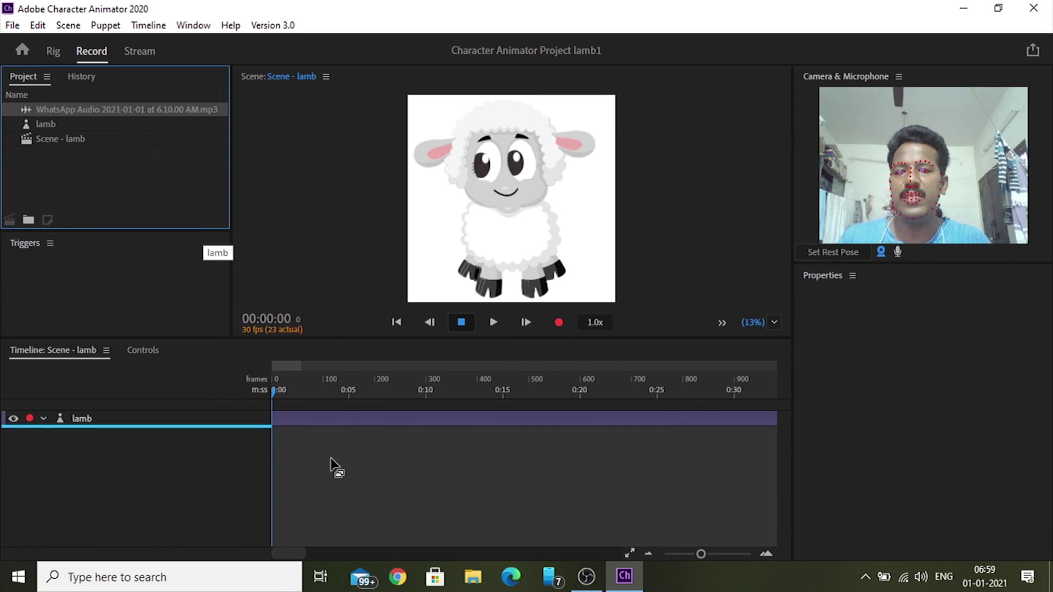
drag(332, 463, 332, 463)
click(148, 26)
click(193, 122)
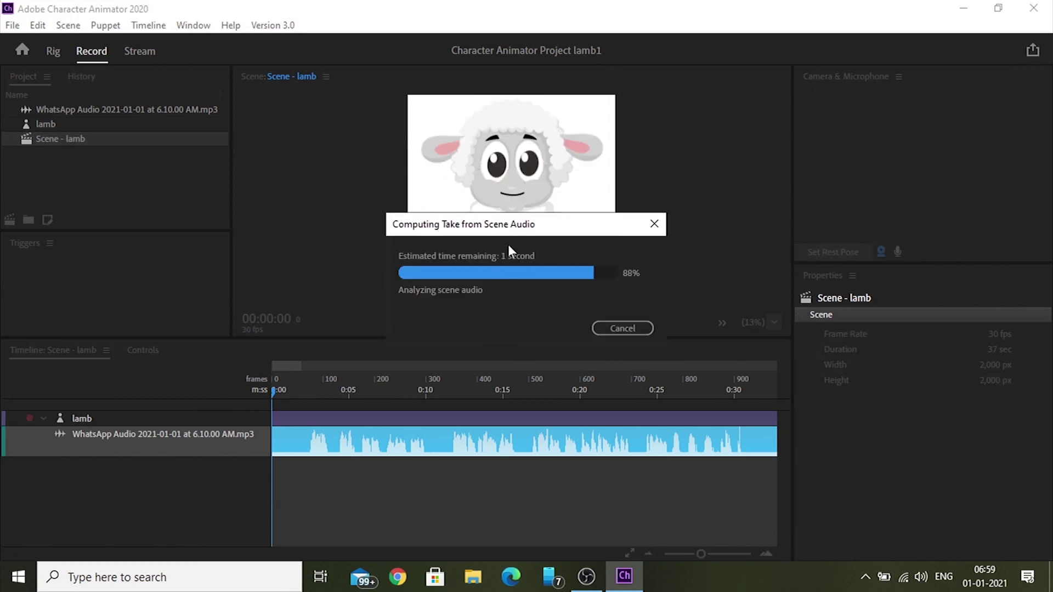
click(409, 476)
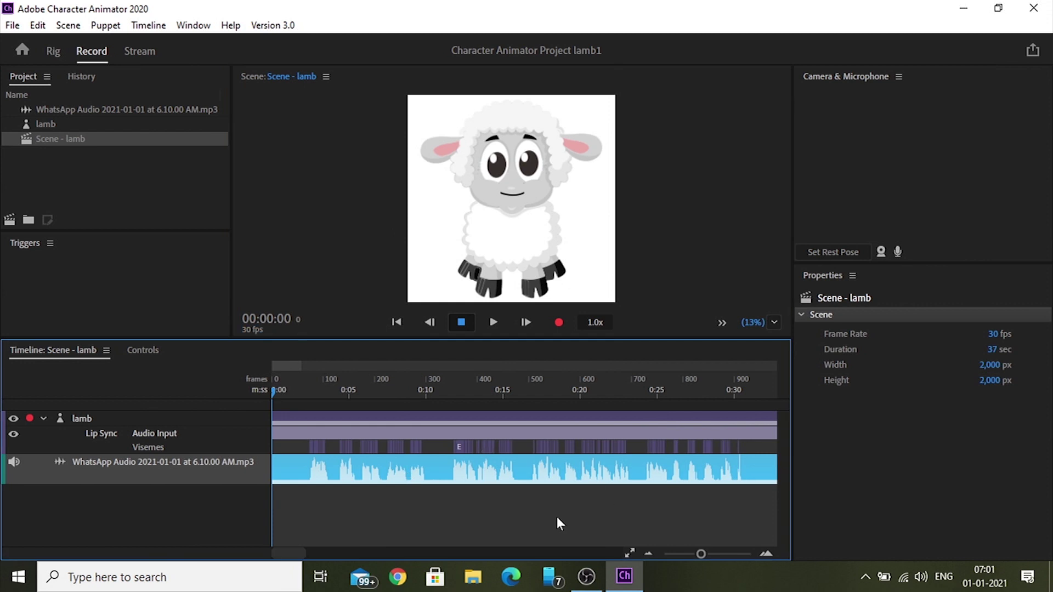
Turn on the webcam and record the lamb's face and eye gaze performance along with the audio.
drag(546, 469, 712, 362)
click(881, 251)
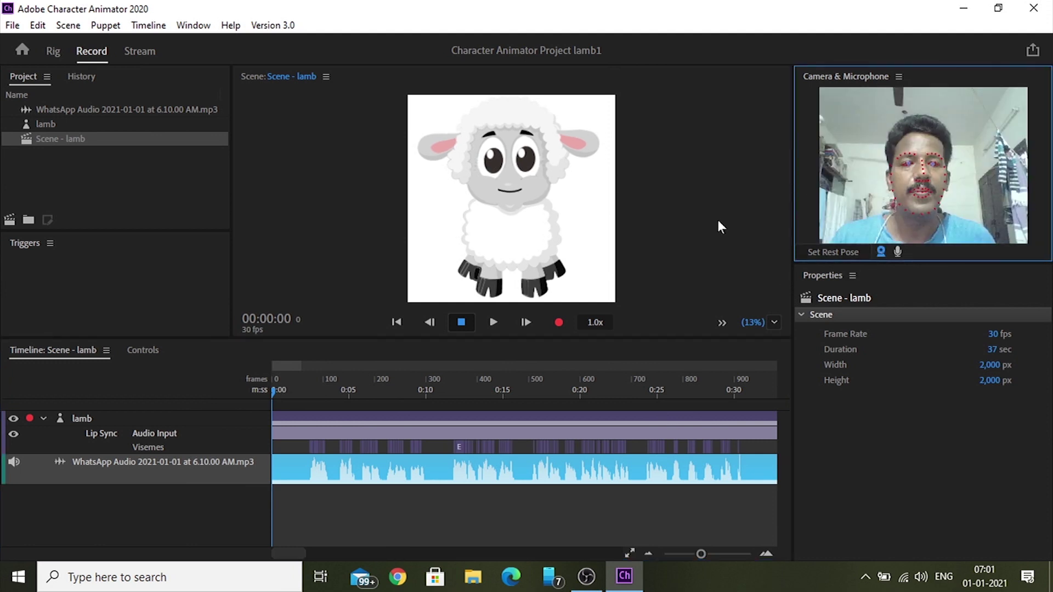
click(563, 322)
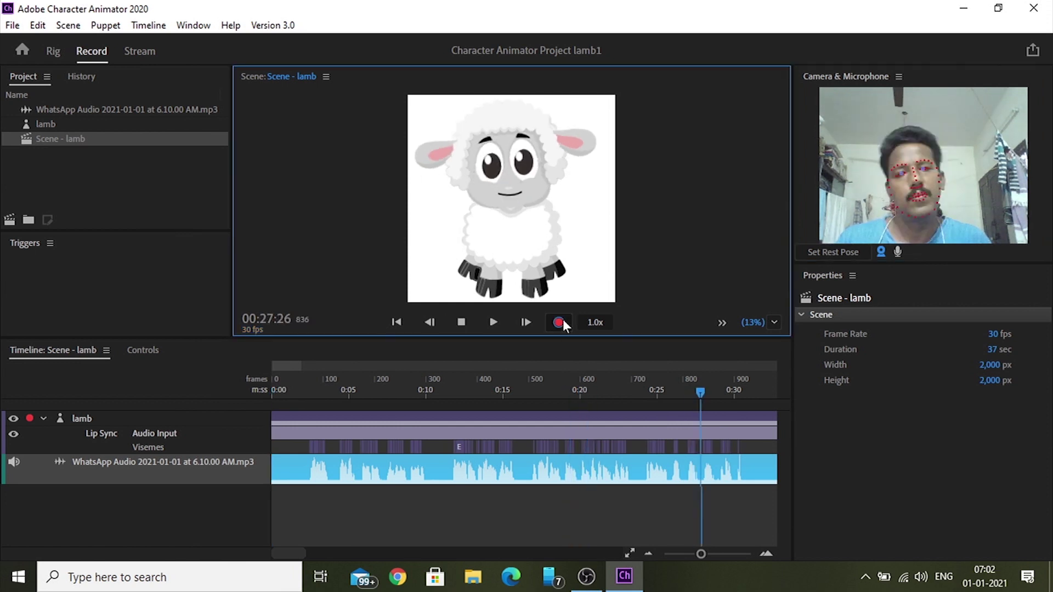
click(563, 321)
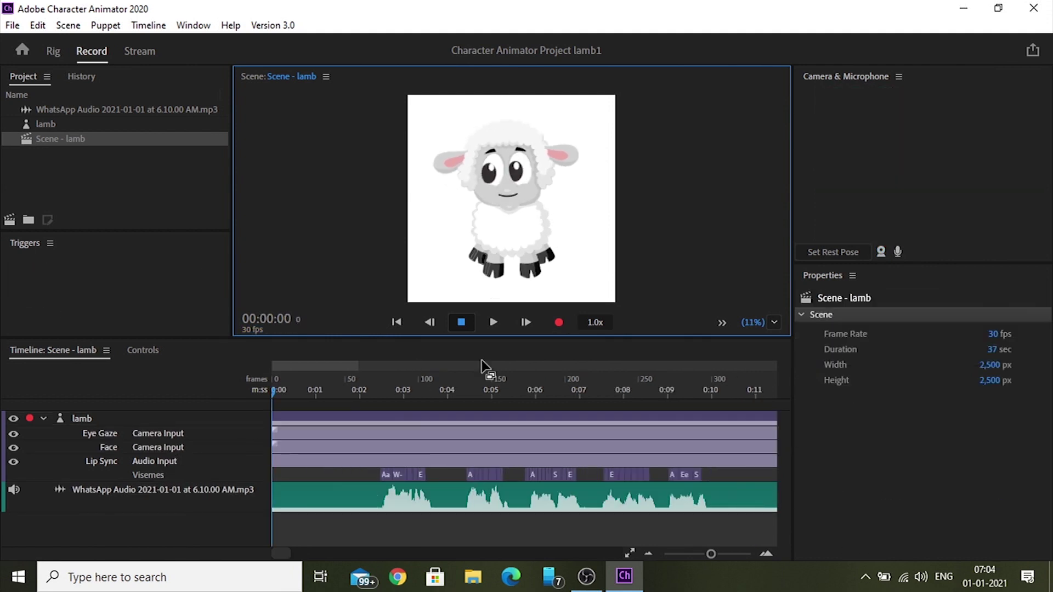
Export Scene - lamb as a PNG sequence and WAV into the How to make goat animation video folder.
click(12, 25)
mouse_move(200, 284)
click(325, 319)
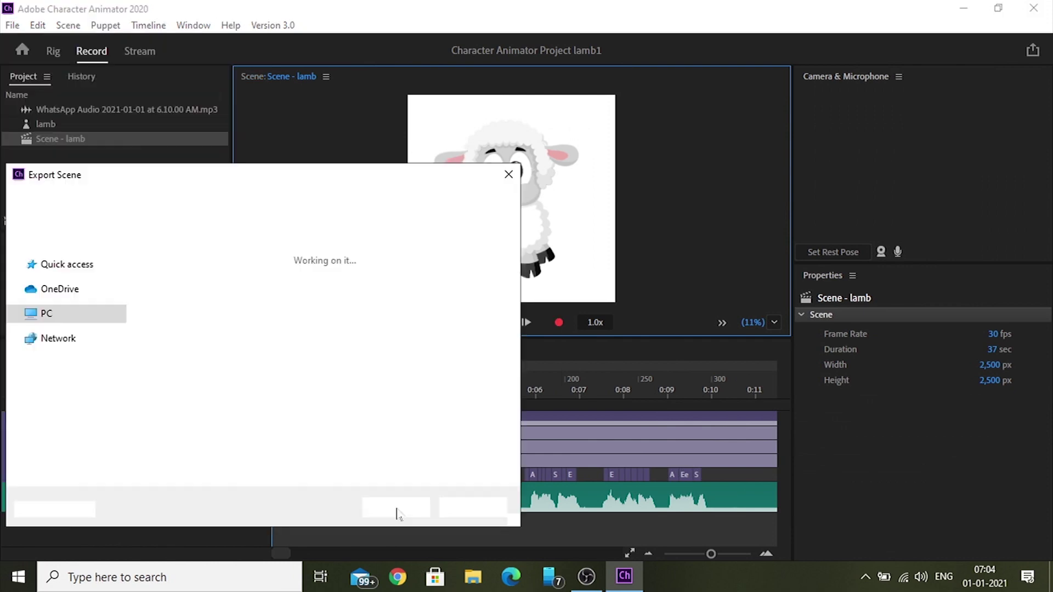
scroll(66, 329, down, 3)
scroll(120, 326, up, 3)
click(76, 289)
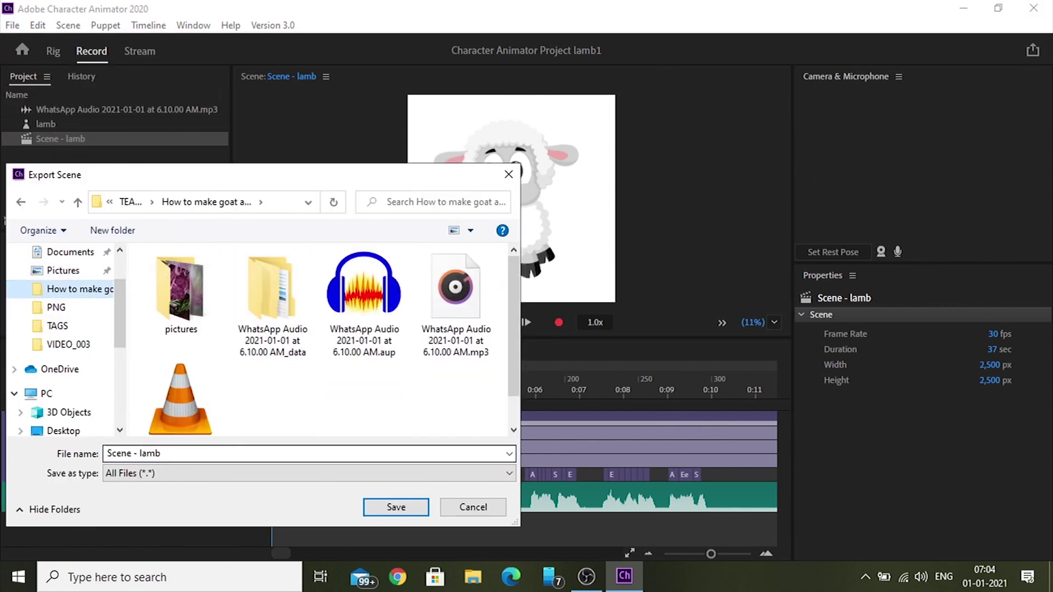
click(396, 507)
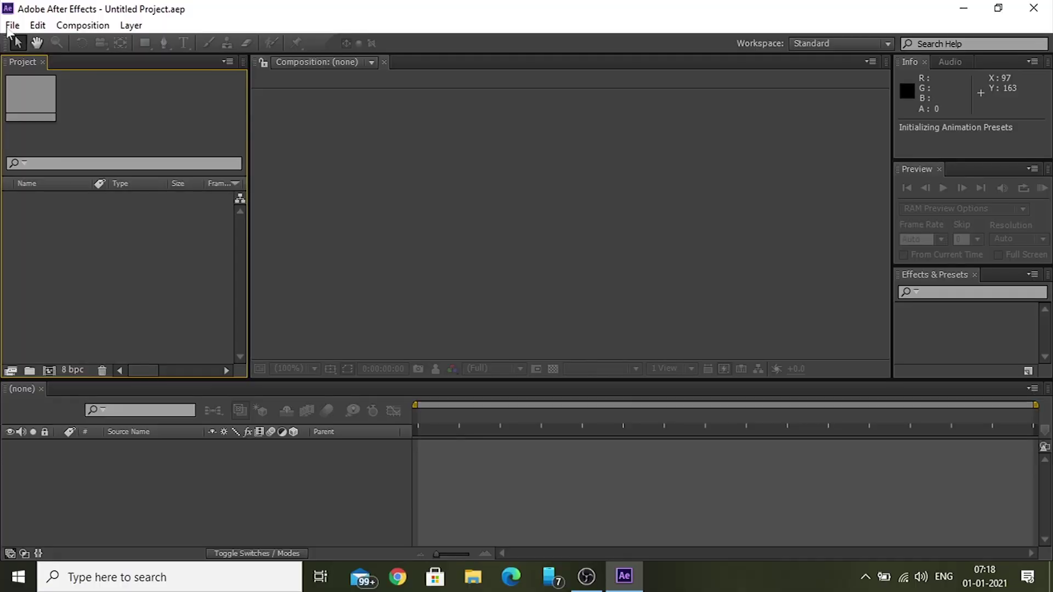
Switch to After Effects and start a new project.
click(998, 7)
click(1001, 6)
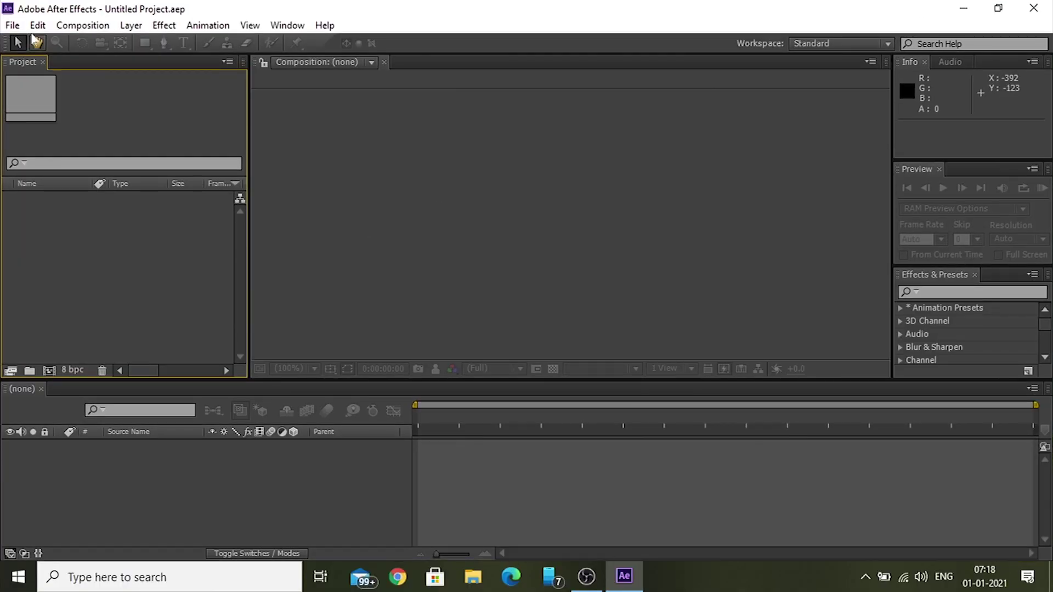
click(12, 25)
mouse_move(54, 46)
click(275, 43)
click(12, 25)
Create composition Comp 1 with the HDTV 1080 29.97 preset, 1920 x 1080 px, and a 30-second duration.
click(82, 24)
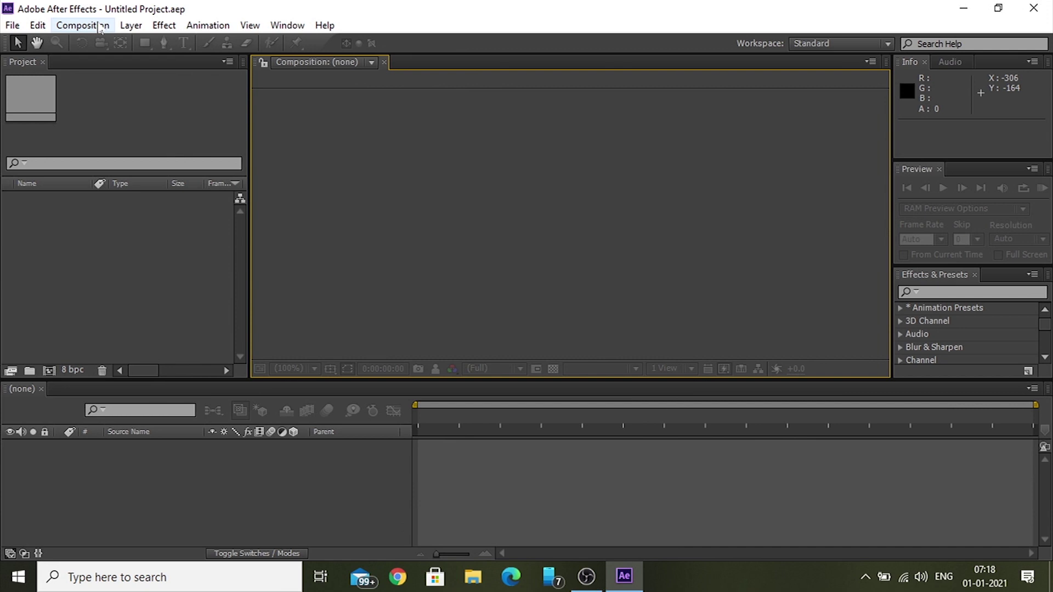
click(88, 42)
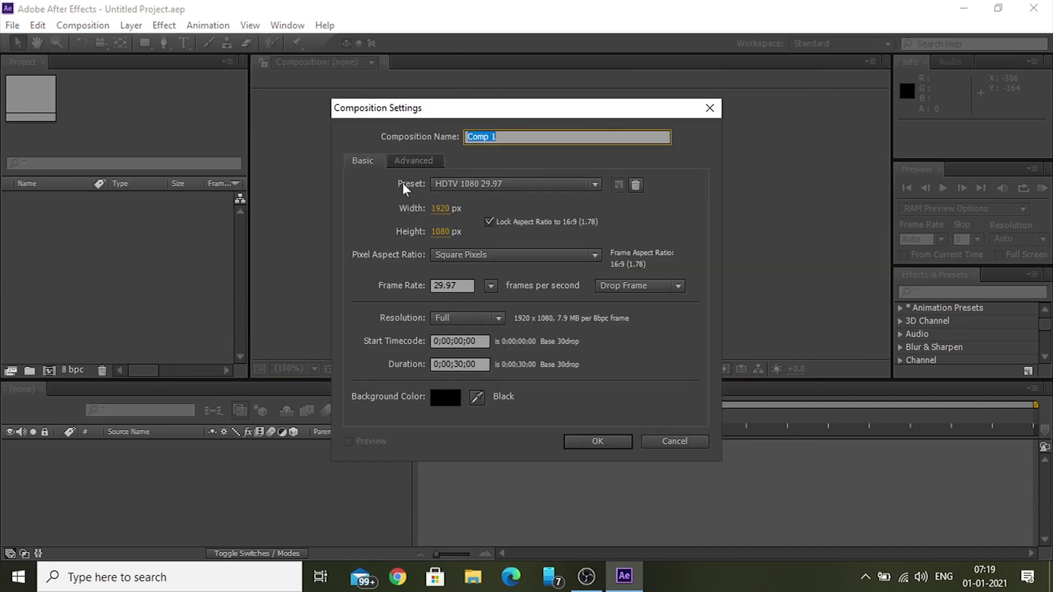
click(446, 185)
click(521, 210)
click(536, 189)
click(455, 239)
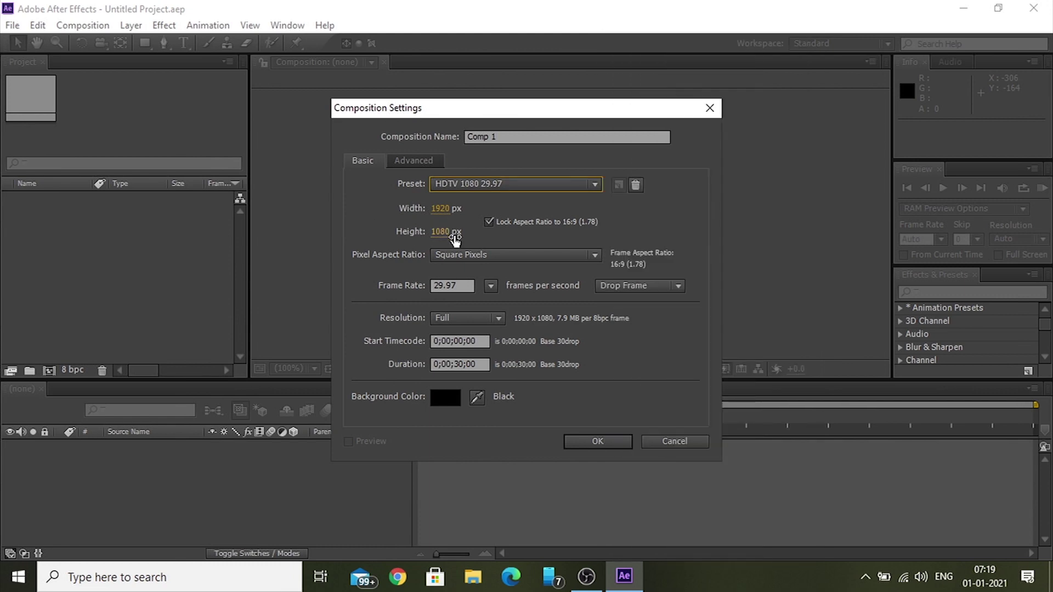
click(598, 442)
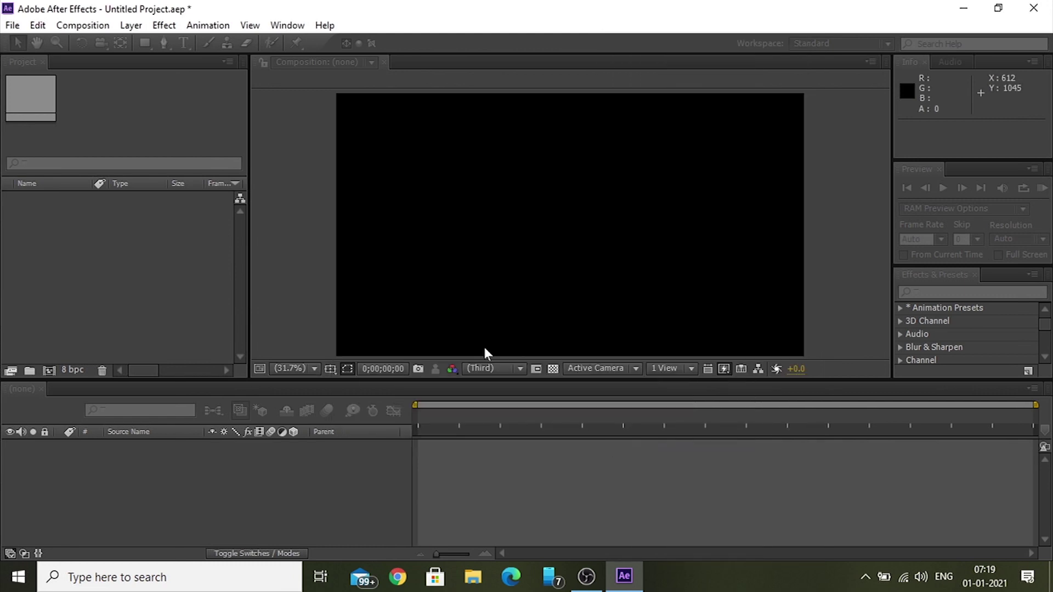
Import the lamb PNG sequence from the Scene - lamb folder inside How to make goat animation video.
click(12, 25)
mouse_move(109, 202)
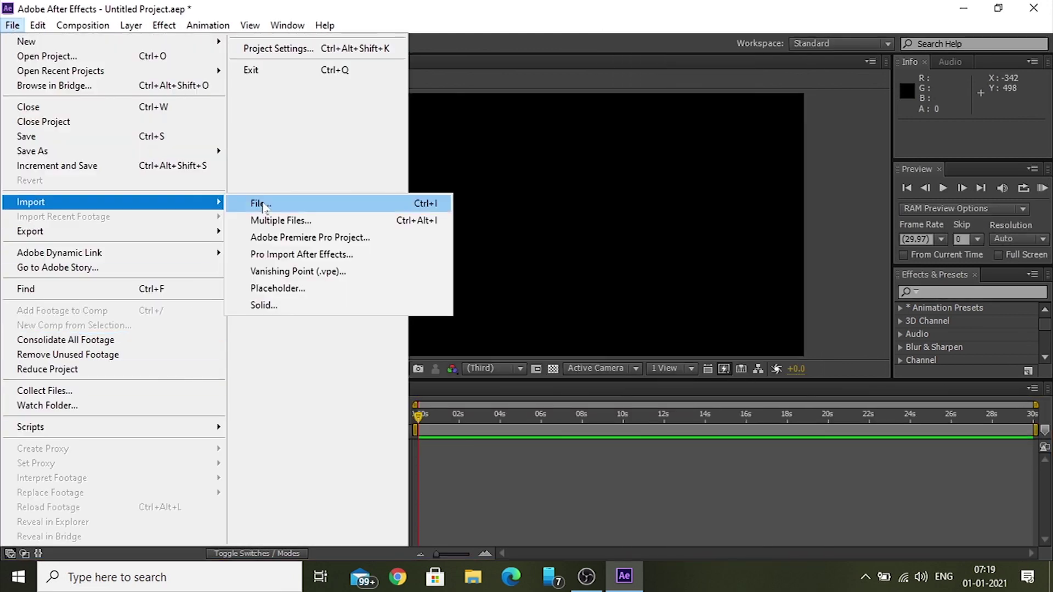
click(257, 203)
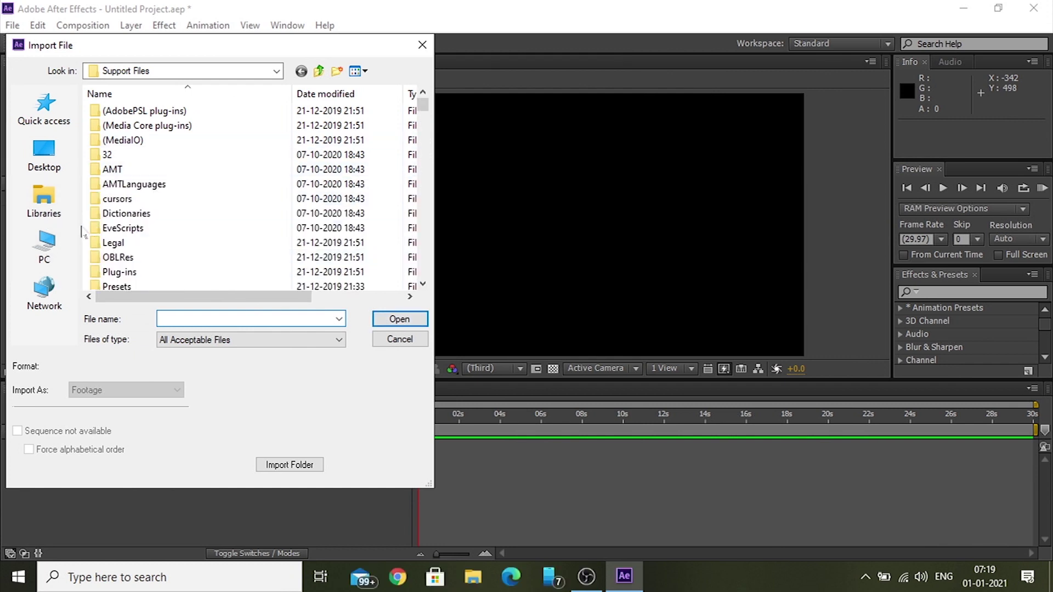
click(45, 256)
scroll(154, 192, down, 1)
scroll(166, 225, down, 3)
scroll(175, 231, up, 2)
scroll(186, 236, down, 3)
scroll(204, 242, up, 2)
scroll(204, 241, up, 3)
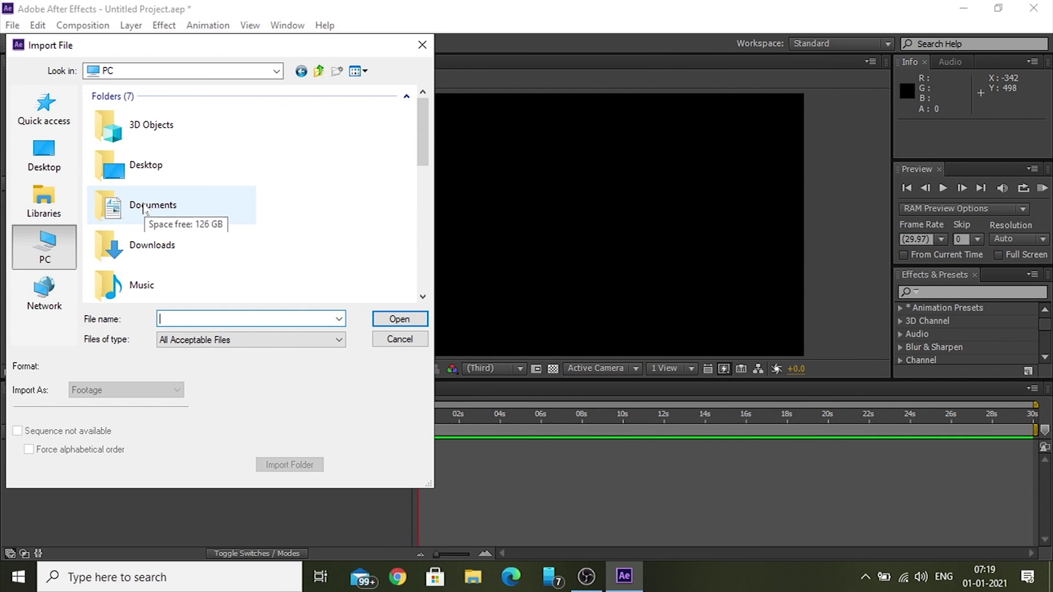
click(43, 110)
double_click(206, 131)
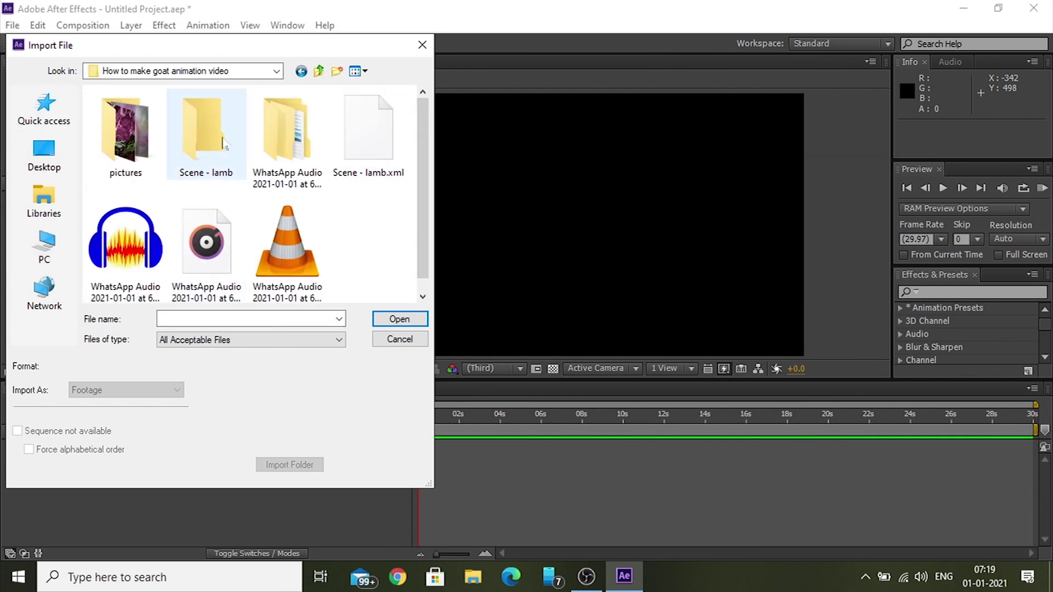
double_click(206, 132)
click(125, 132)
click(398, 319)
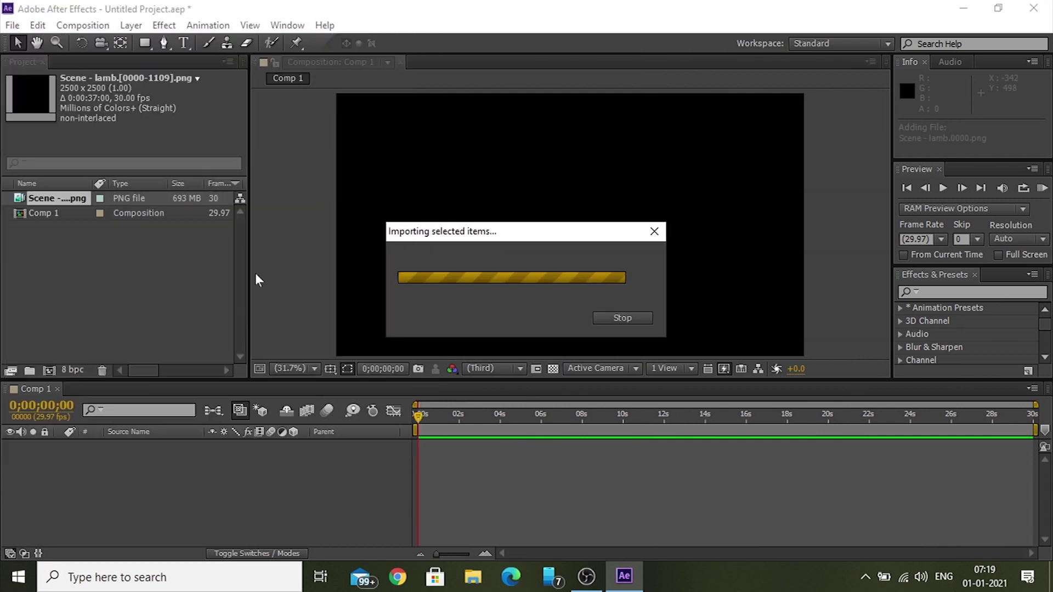
Import Scene - lamb.wav from the exported Scene - lamb folder into the project.
click(12, 25)
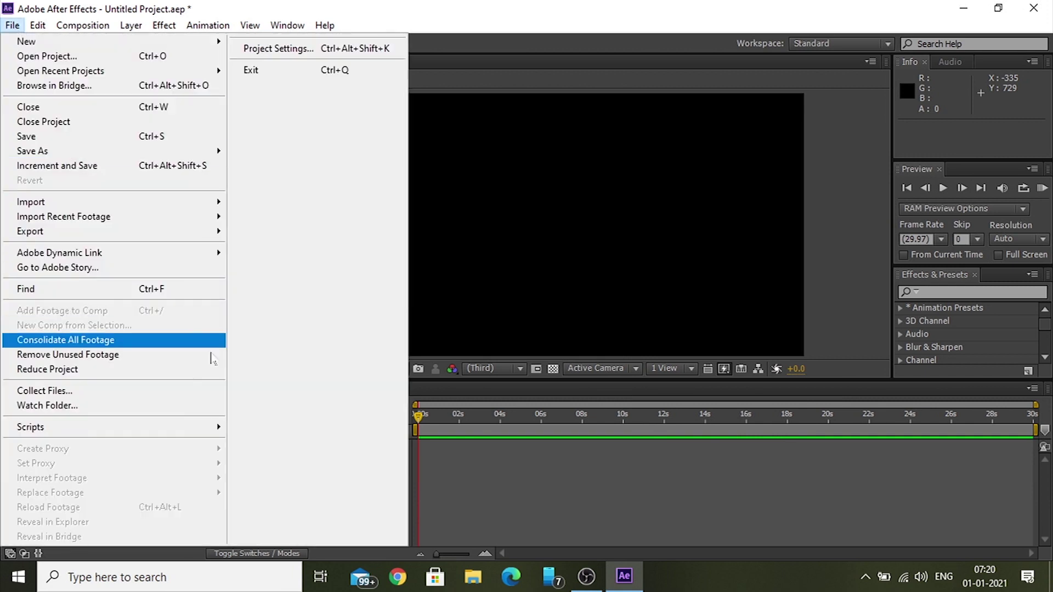
click(257, 209)
click(425, 166)
scroll(425, 166, down, 5)
click(368, 241)
click(399, 318)
click(123, 272)
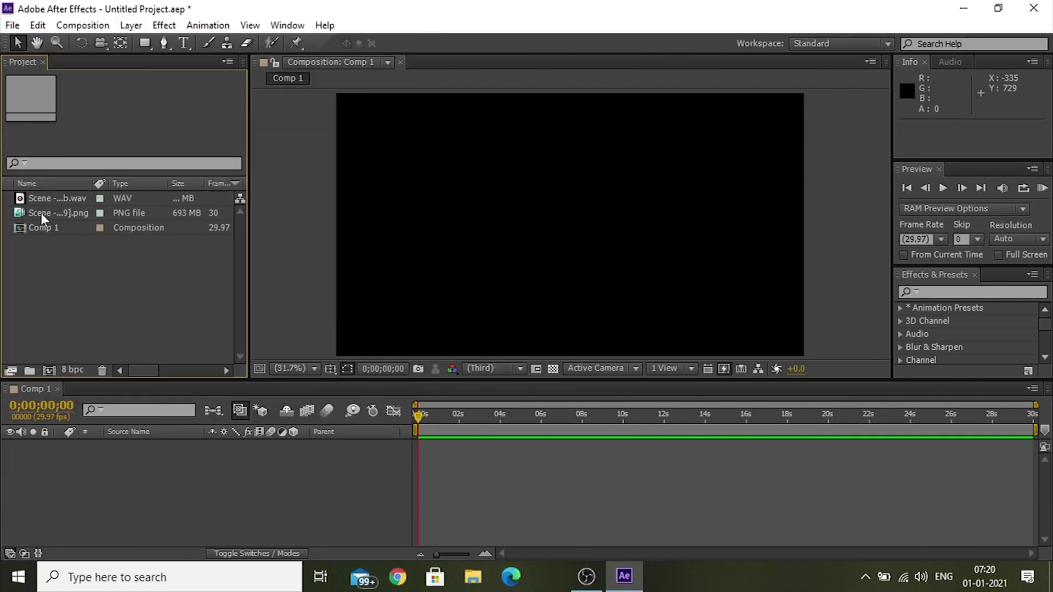
Add the lamb PNG sequence and Scene - lamb.wav to the Comp 1 timeline and align the audio with the start.
drag(36, 228, 472, 453)
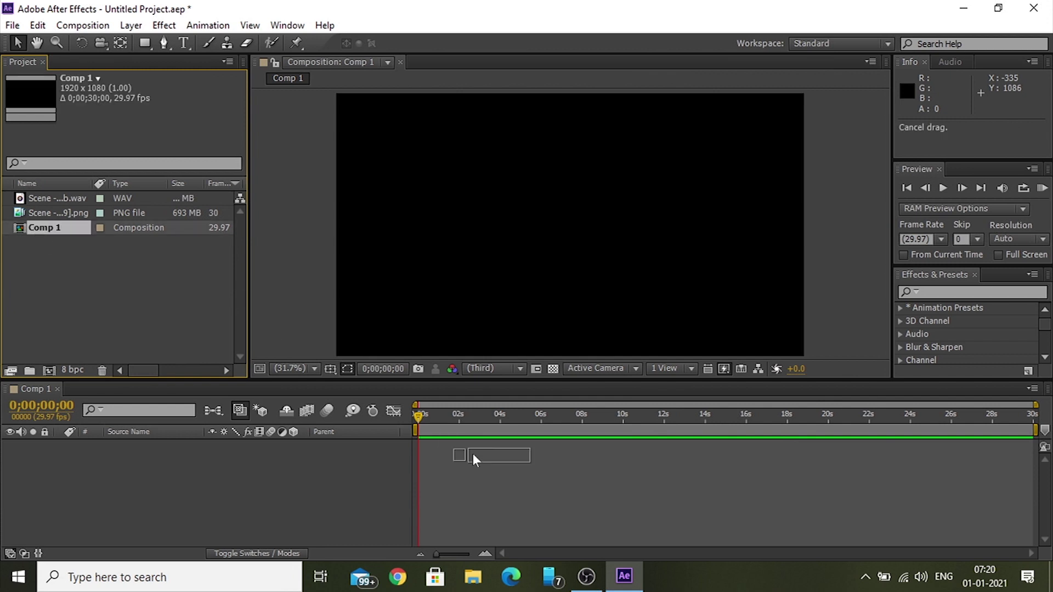
click(93, 276)
drag(51, 212, 487, 460)
drag(49, 198, 447, 449)
drag(550, 462, 437, 460)
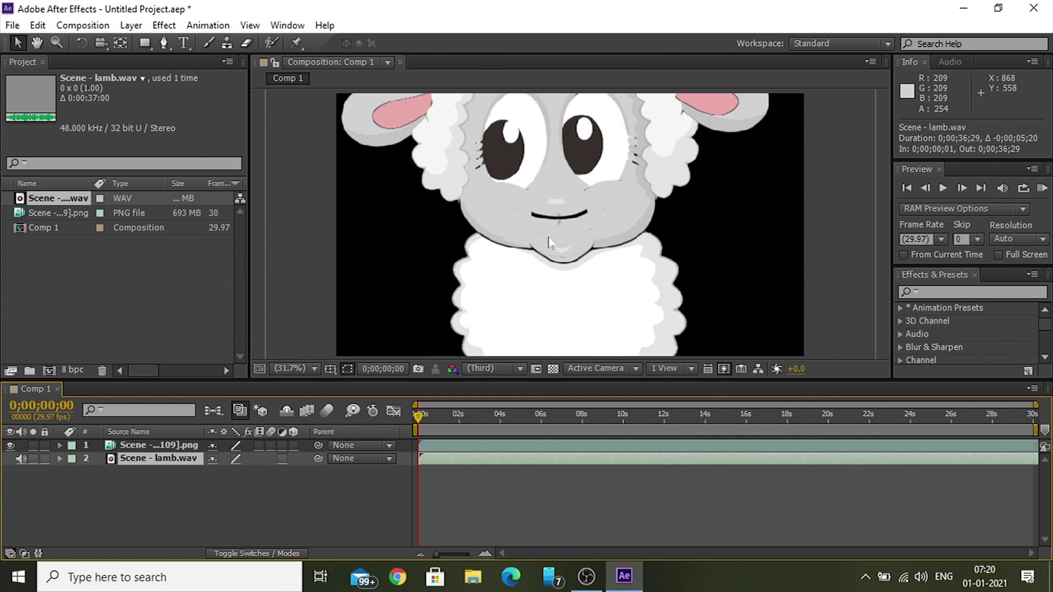
Try to resize the lamb sequence freehand to about 75% by 56% in the composition and undo it.
scroll(625, 220, down, 2)
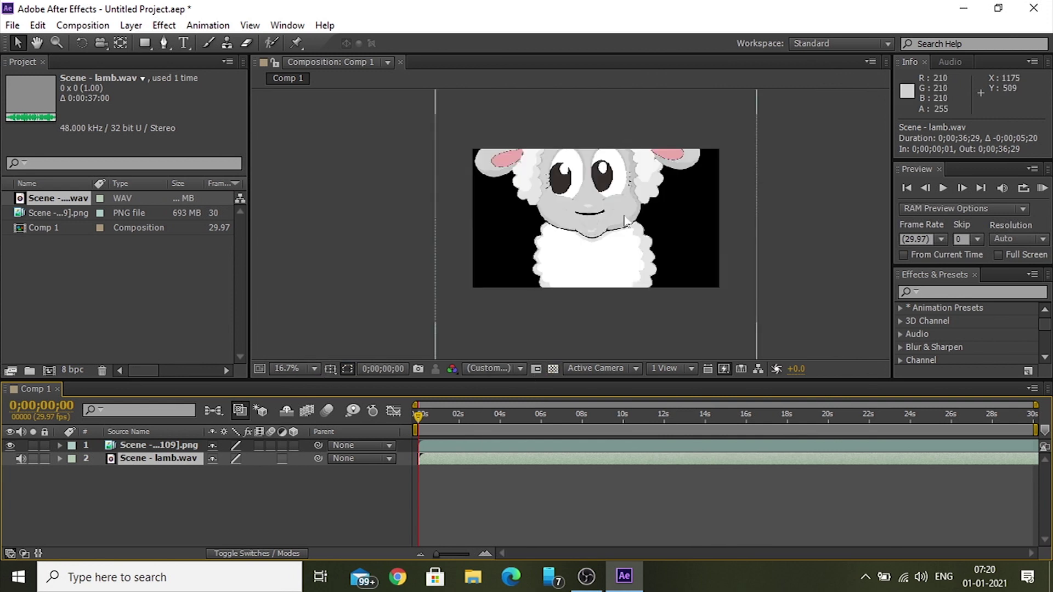
scroll(625, 220, down, 1)
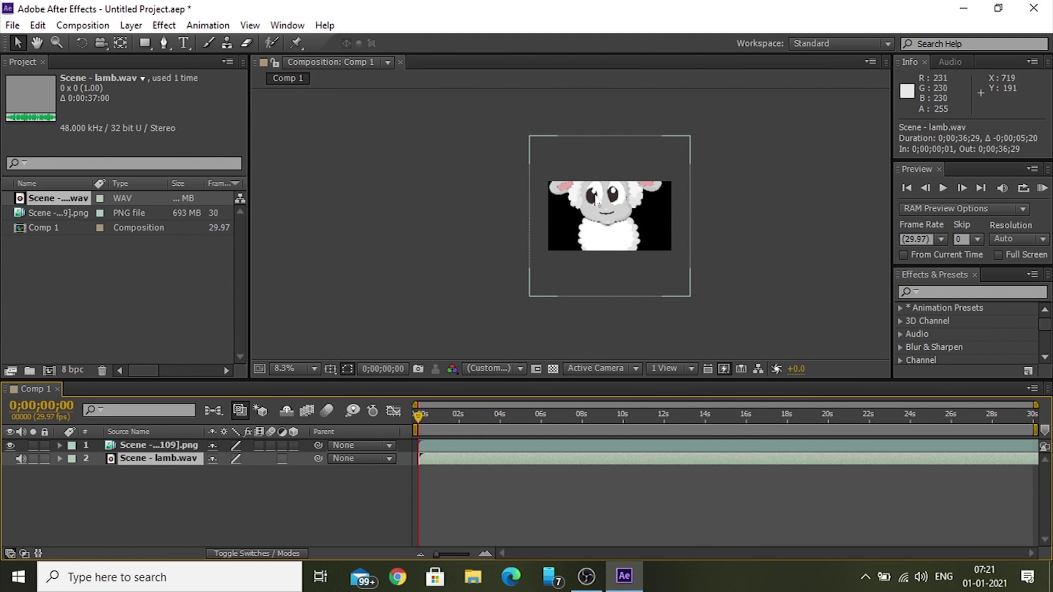
click(498, 450)
drag(690, 296, 669, 260)
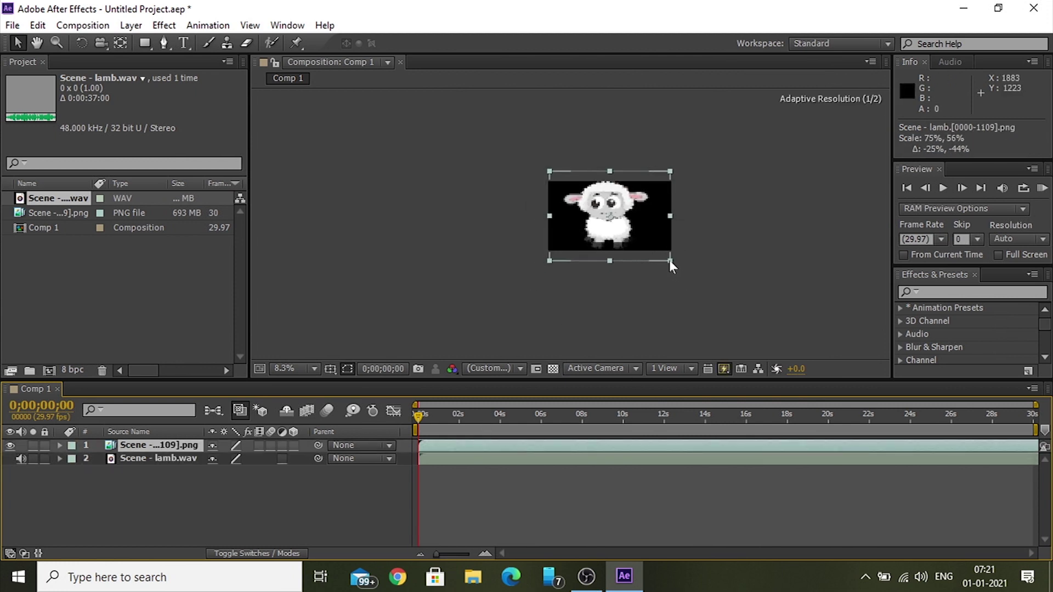
key(ctrl+z)
Set the lamb sequence layer's Scale to 36% and play a preview of the composition.
click(165, 445)
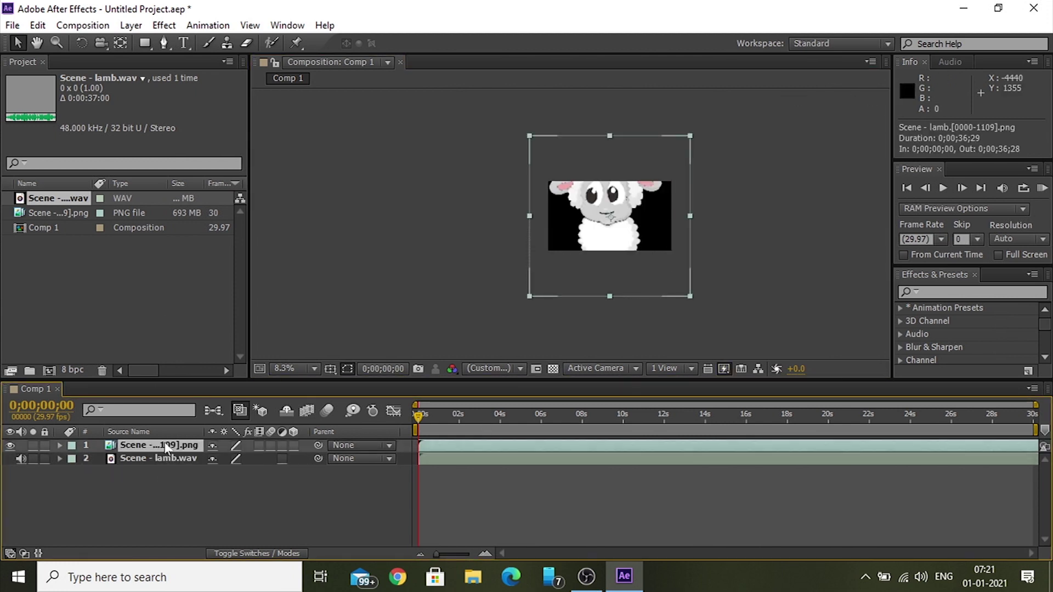
key(s)
drag(233, 459, 181, 458)
scroll(605, 269, up, 8)
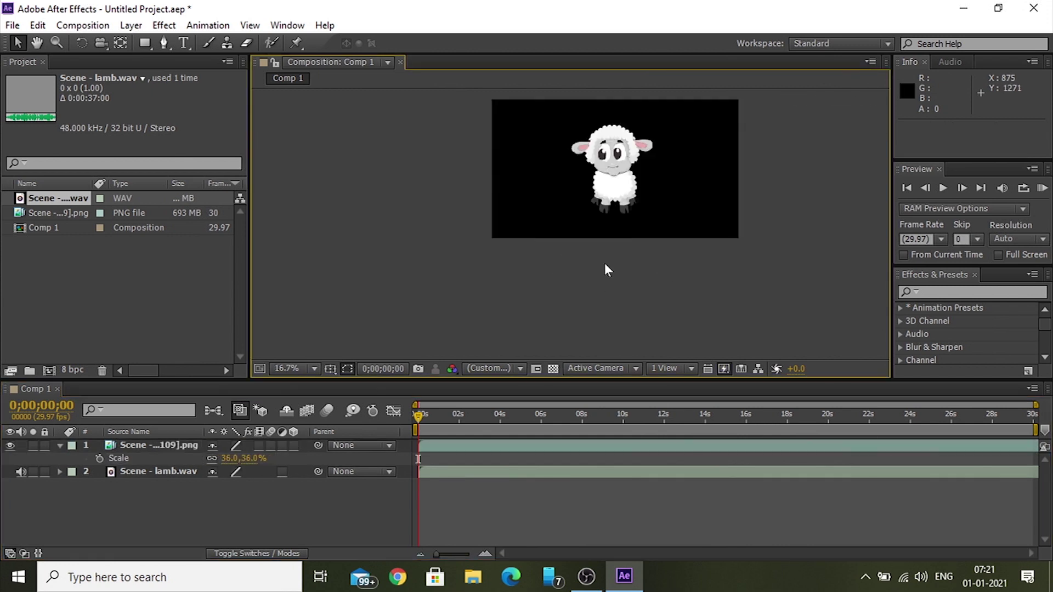
scroll(775, 228, down, 6)
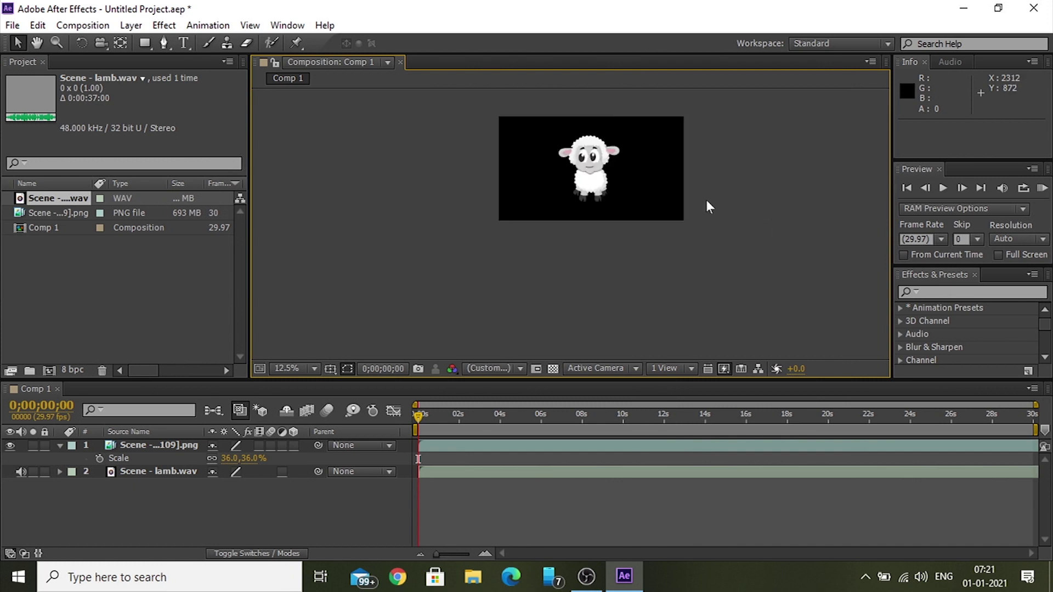
click(315, 368)
click(296, 86)
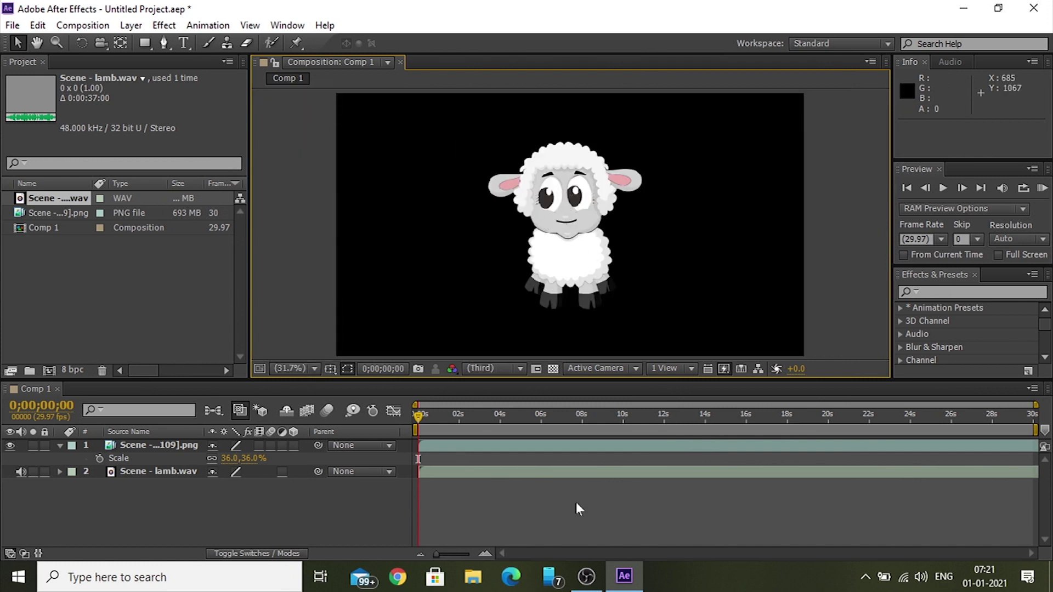
click(943, 188)
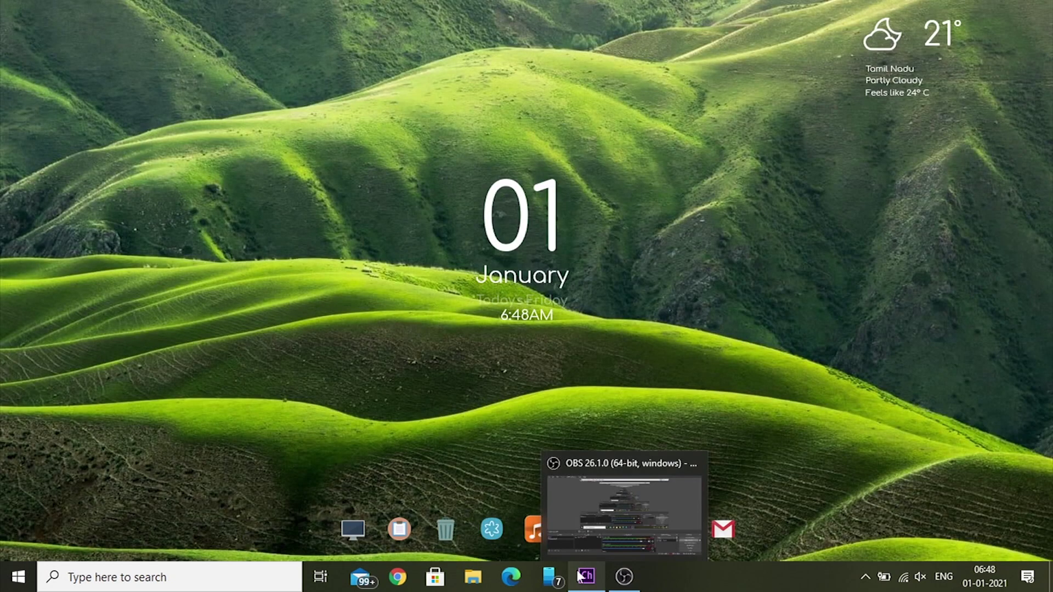
Switch to Character Animator, import lamb.psd from the Desktop and create a scene from the lamb puppet.
click(588, 577)
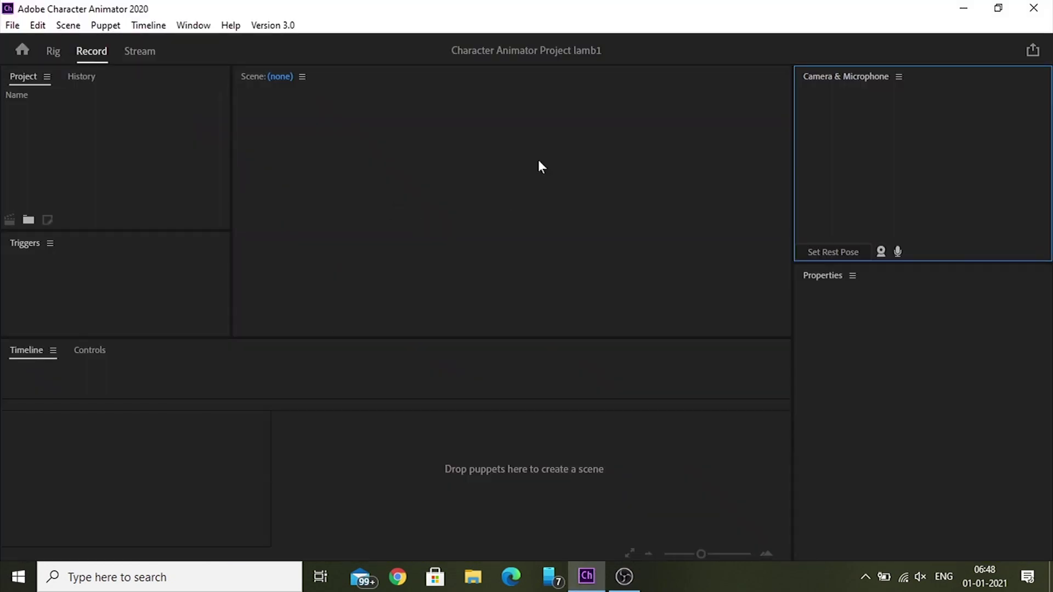
click(12, 25)
click(82, 249)
click(63, 295)
double_click(456, 291)
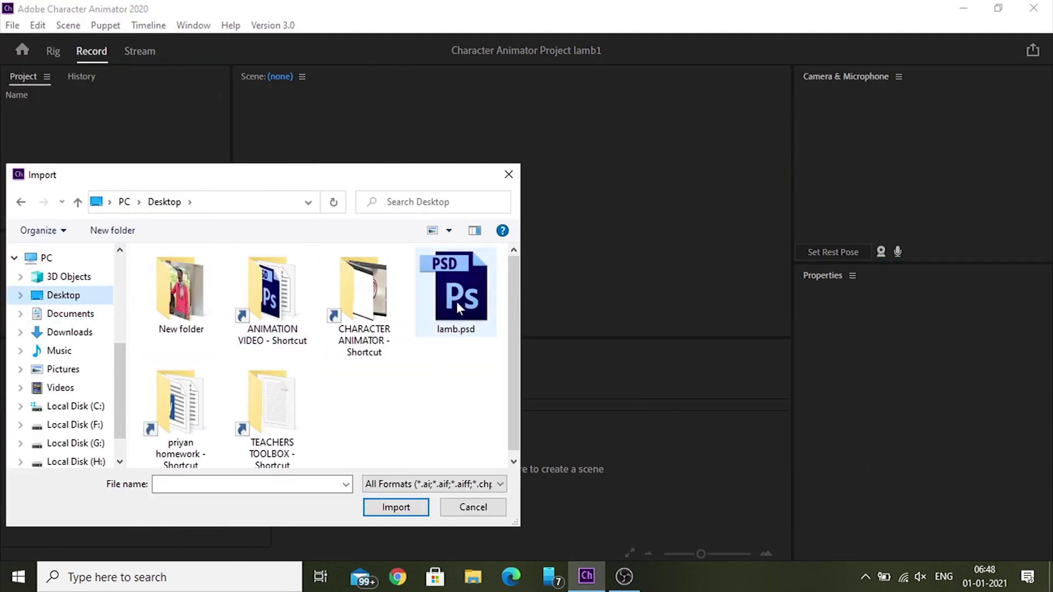
drag(41, 110, 425, 469)
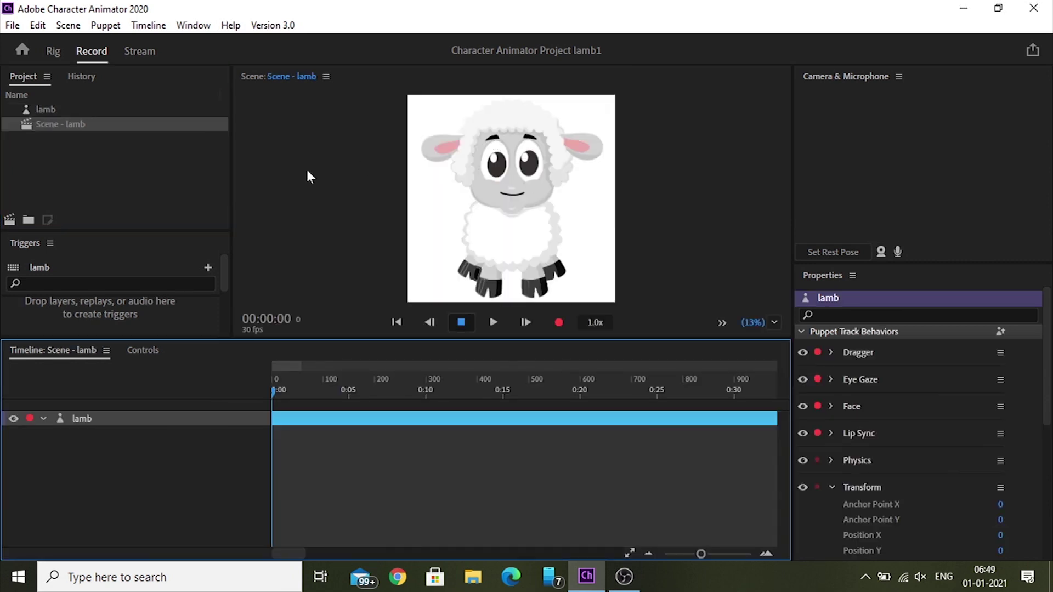
click(37, 111)
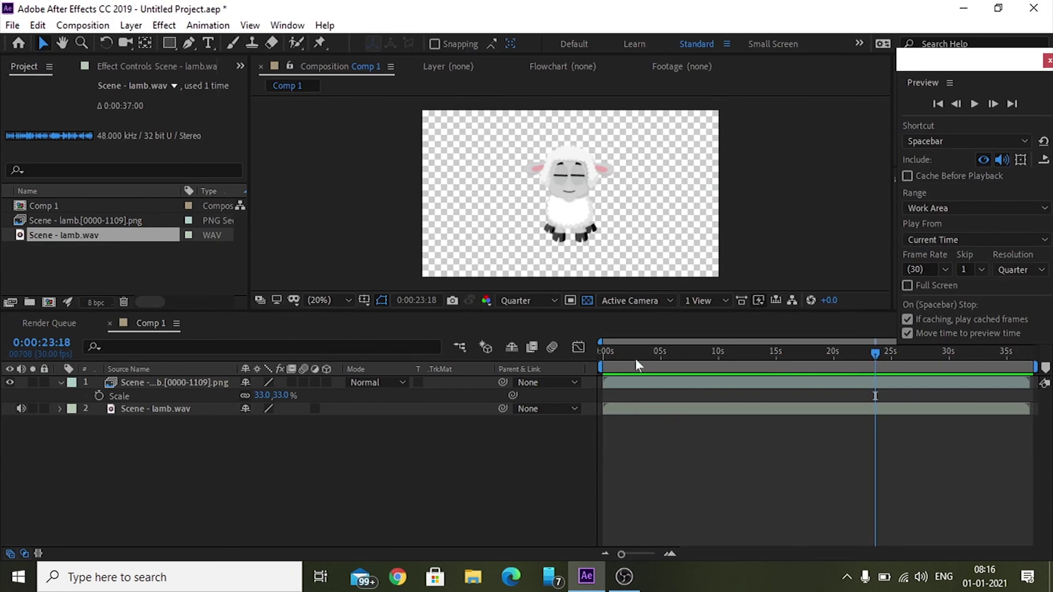
Preview Comp 1 from about 0:00:02:20 and stop the playback.
click(636, 362)
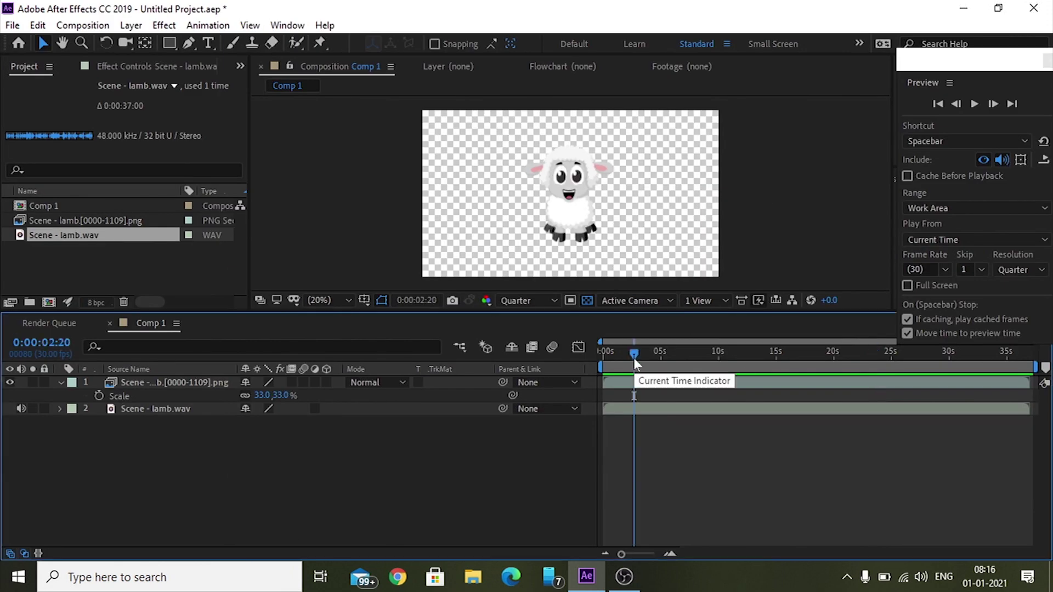
click(974, 104)
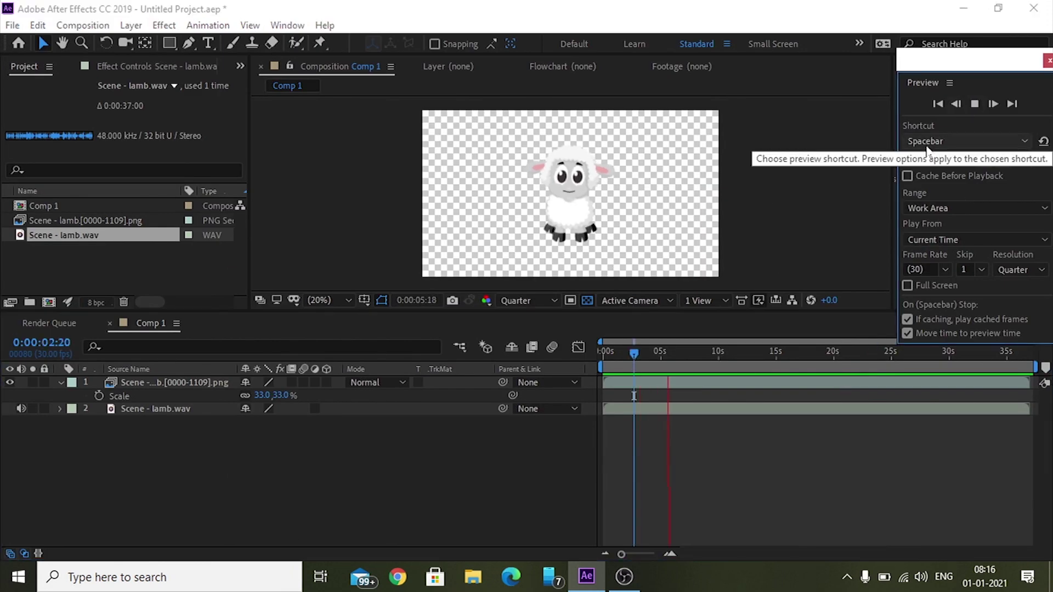
click(581, 211)
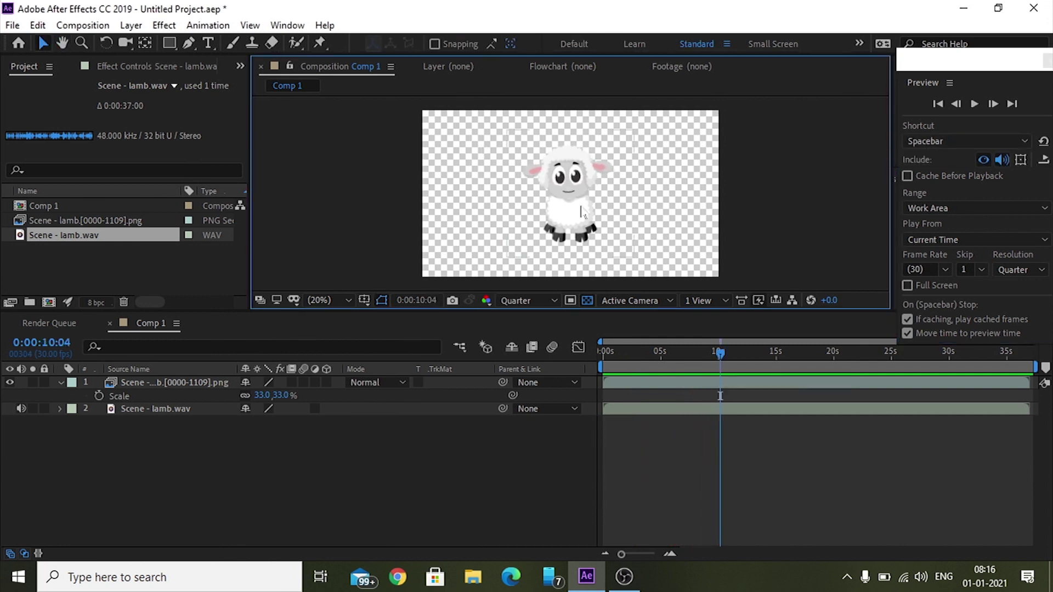
Import country-32248.png and add it to Comp 1 as the lowest layer, behind the lamb.
double_click(100, 272)
click(77, 72)
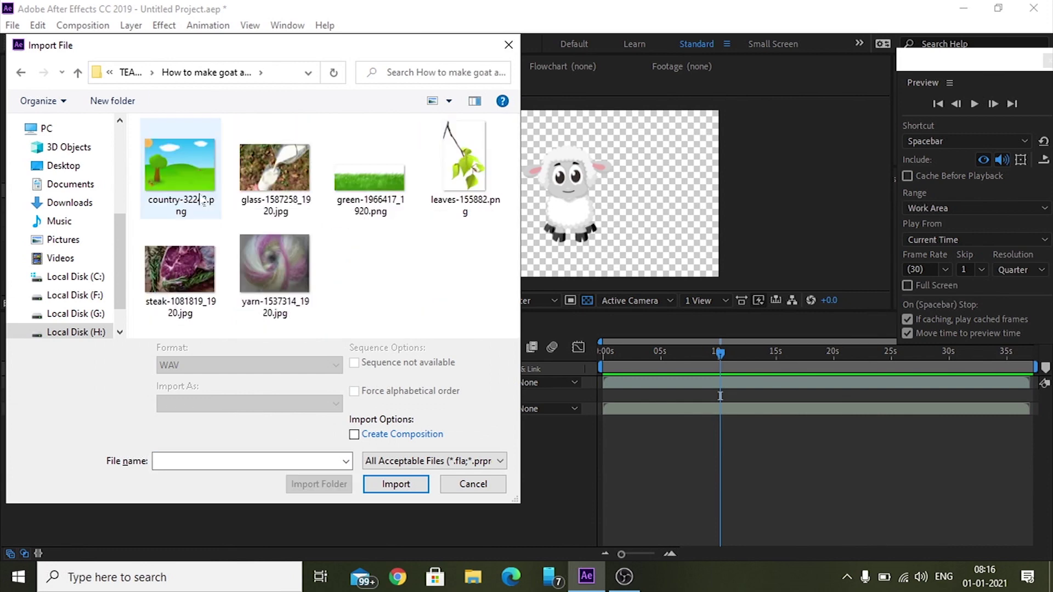
click(203, 200)
click(396, 484)
drag(83, 220, 154, 428)
Resize the country-32248.png background freehand to fill the composition frame, with a Scale of about 101.6% by 77.7%.
scroll(610, 237, down, 2)
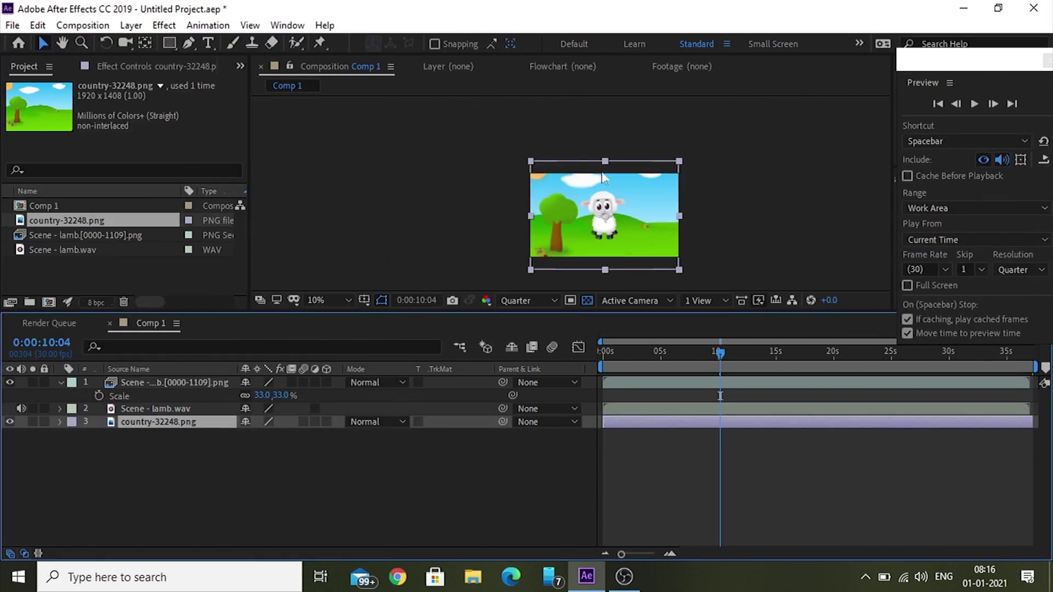
key(s)
drag(266, 434, 265, 435)
drag(605, 161, 605, 177)
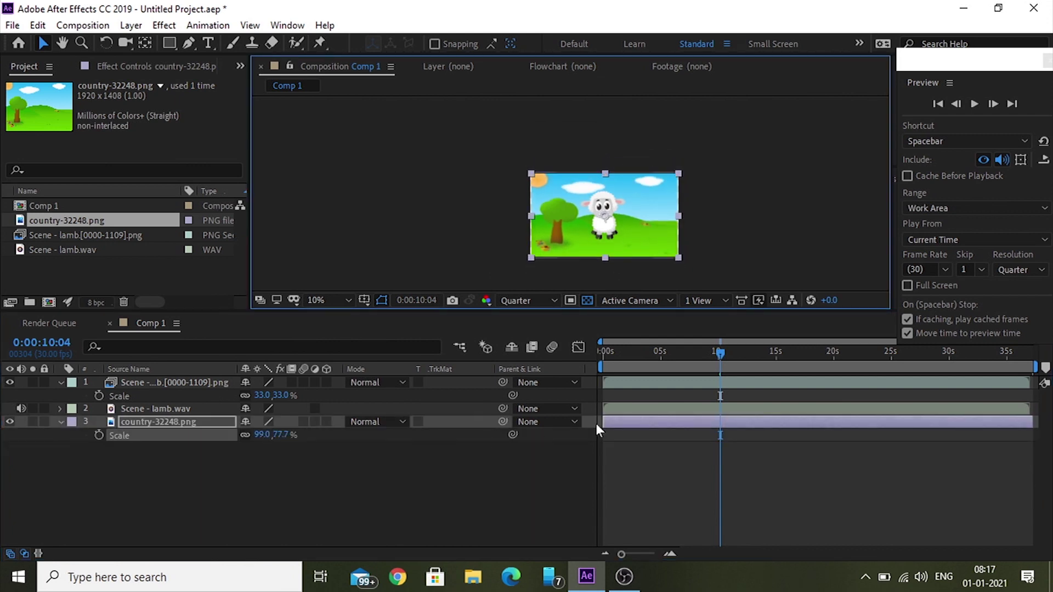
click(348, 300)
click(330, 325)
drag(426, 196, 420, 195)
key(ctrl+shift+a)
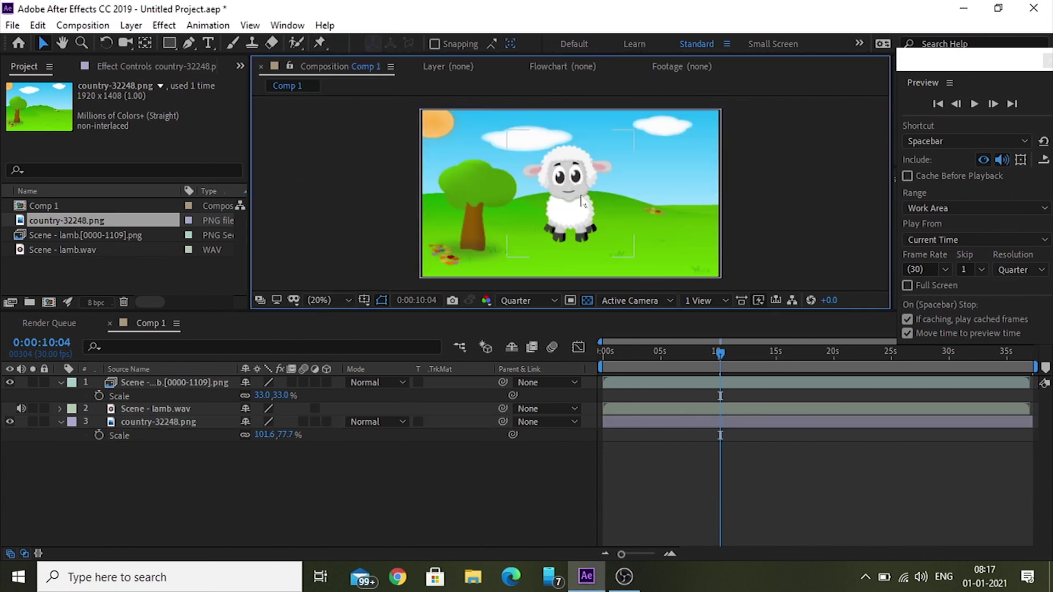
Set the lamb sequence layer's Scale to 25% and move the lamb onto the grass at the lower right of the scene.
click(313, 380)
click(263, 395)
text(25)
key(Return)
drag(575, 213, 652, 257)
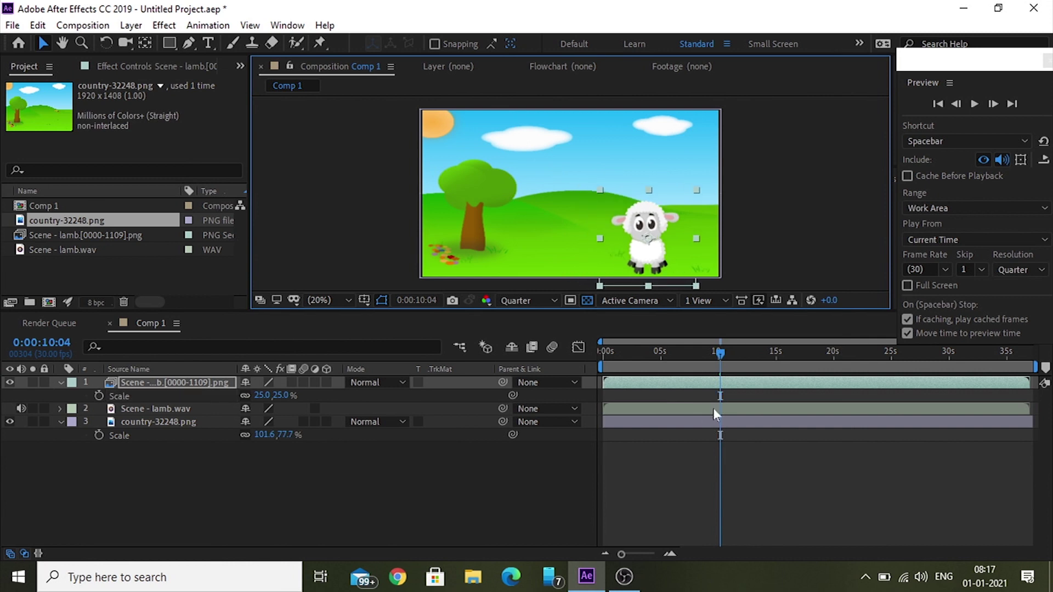
Preview the composition with the background, stop the playback and deselect the layers.
click(972, 105)
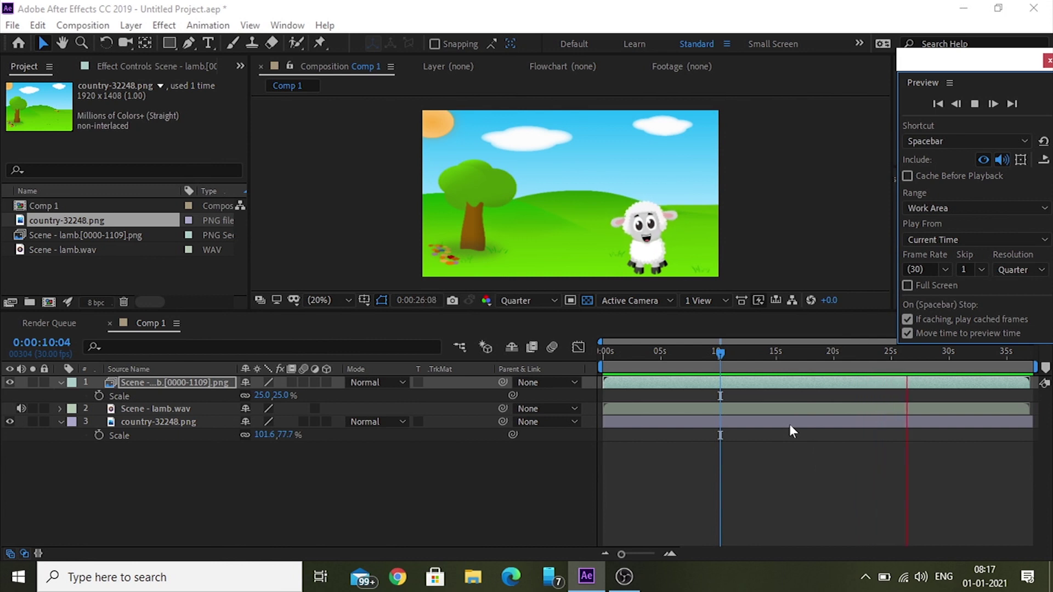
key(space)
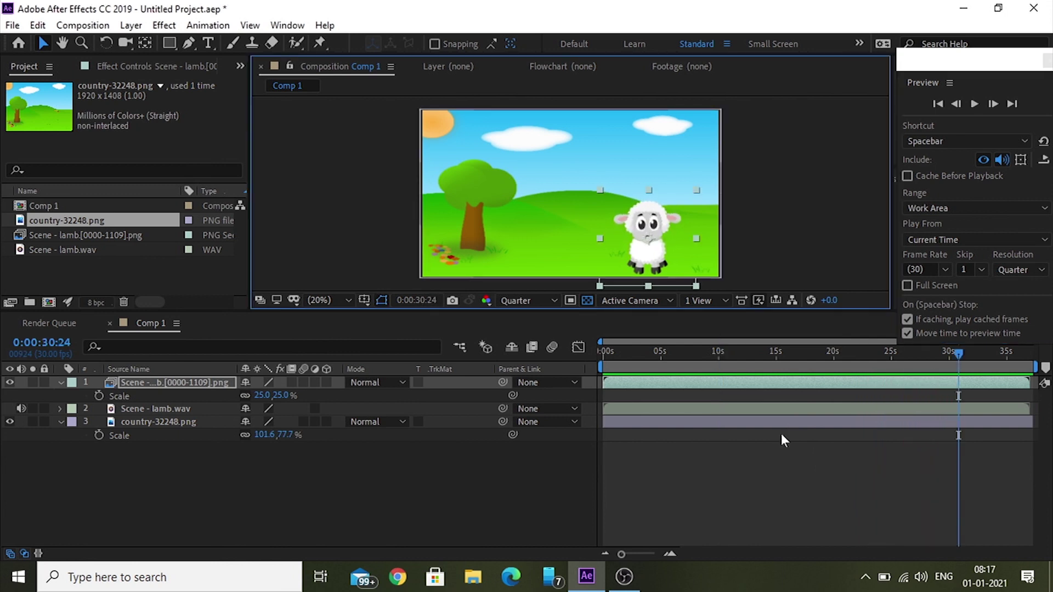
click(781, 434)
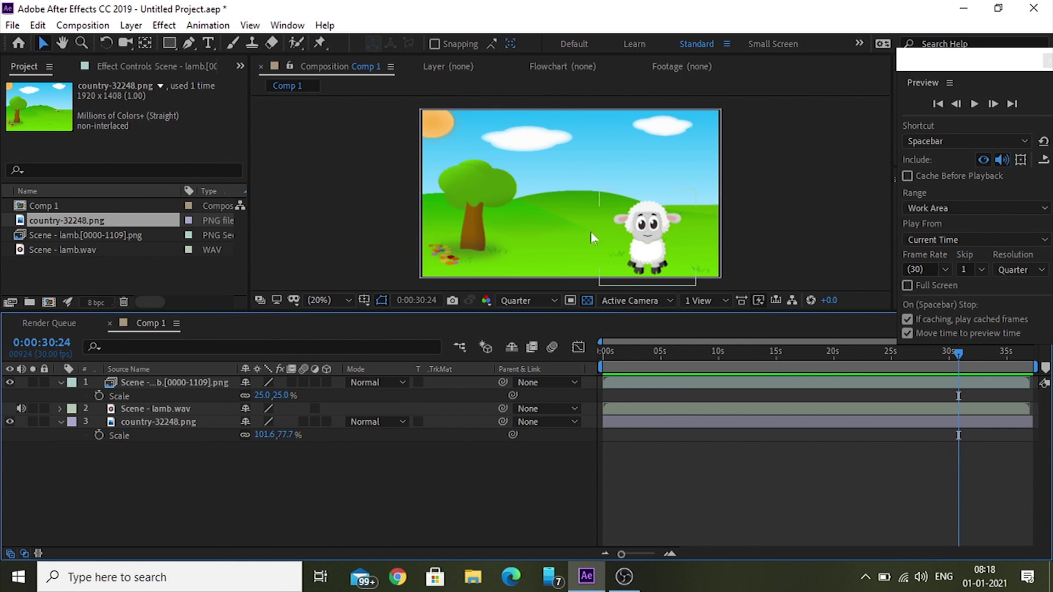
Add Comp 1 to the render queue and accept render settings with Best quality and Full resolution.
click(633, 356)
click(12, 25)
mouse_move(30, 246)
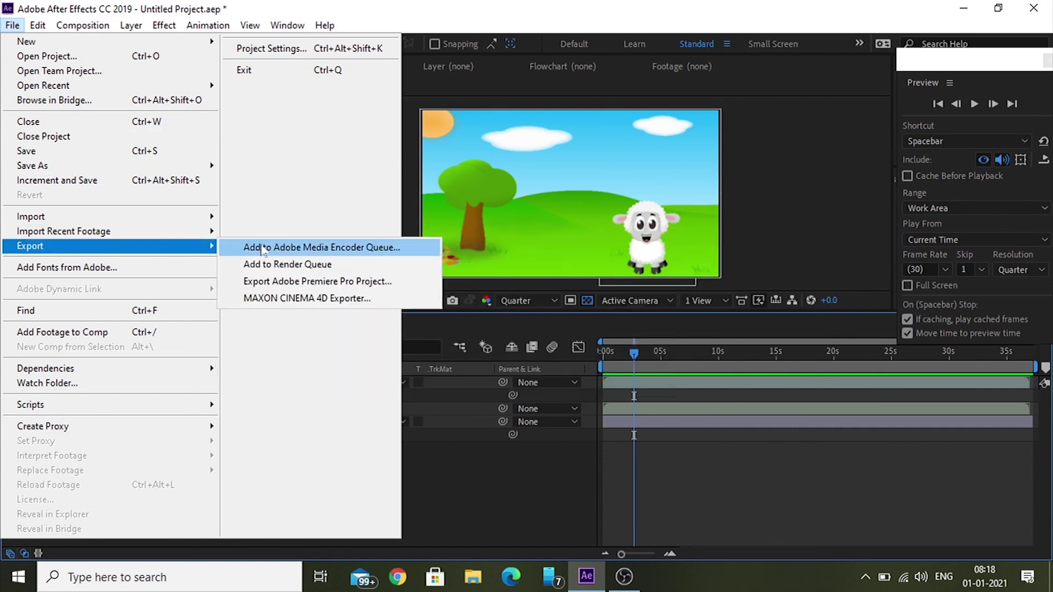
click(266, 264)
click(147, 417)
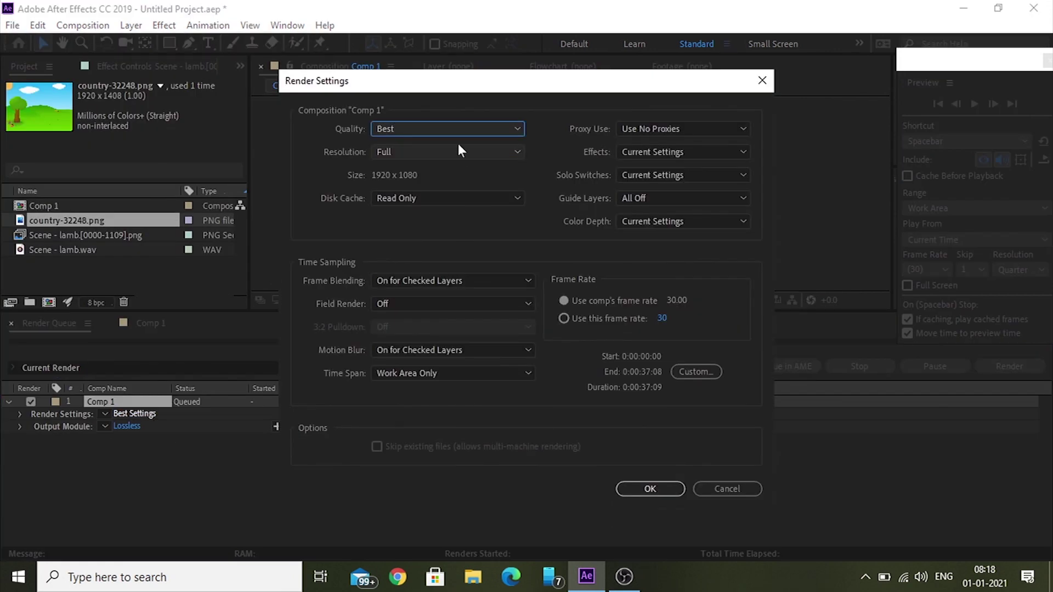
click(650, 490)
Set the output module format to AfterCodecs .mp4, keeping 16 Bit stereo audio at 48.000 kHz.
click(123, 426)
click(469, 109)
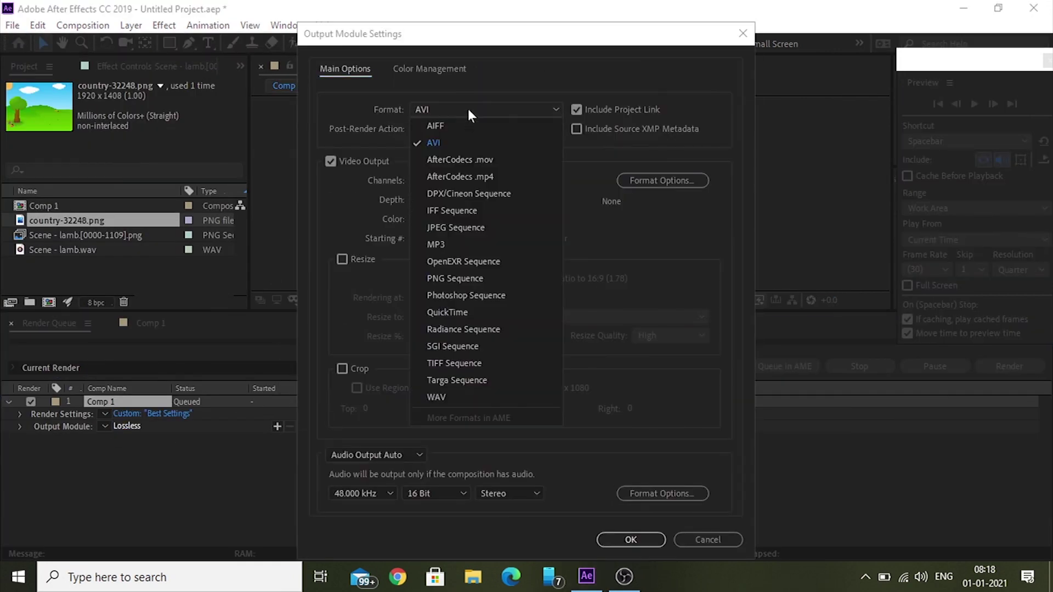
click(475, 176)
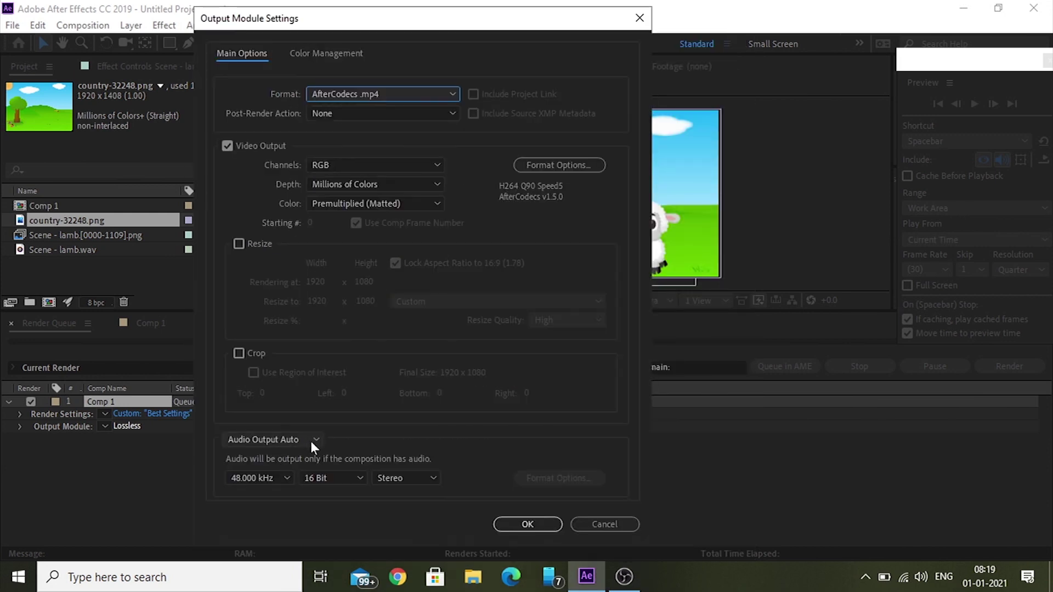
click(330, 476)
click(331, 475)
click(525, 524)
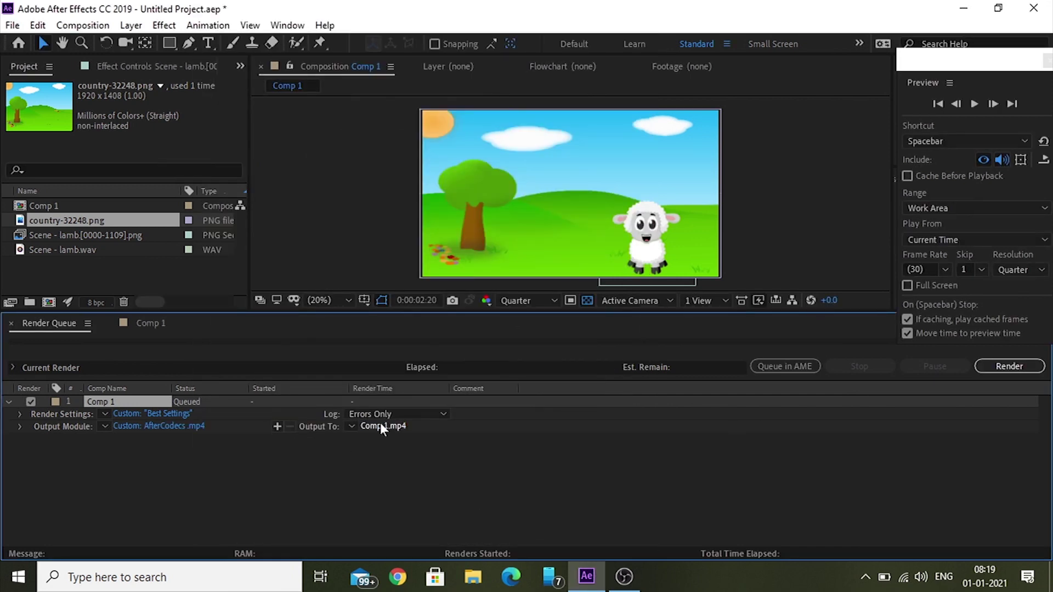
Name the output movie lamb in the How to make goat animation video folder and render it.
click(383, 427)
scroll(66, 211, down, 1)
click(71, 177)
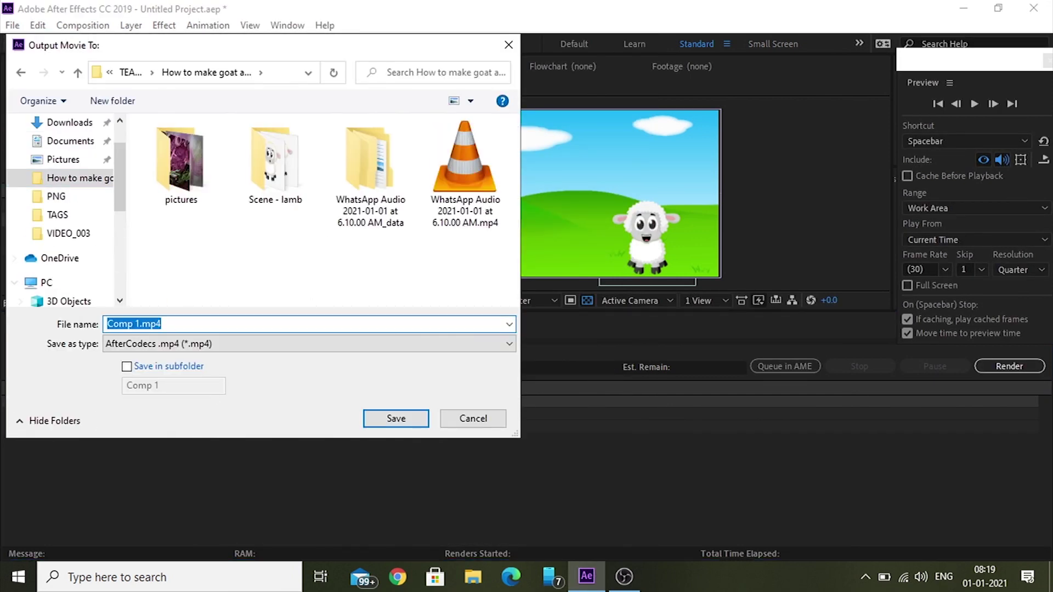
text(lamb)
click(396, 419)
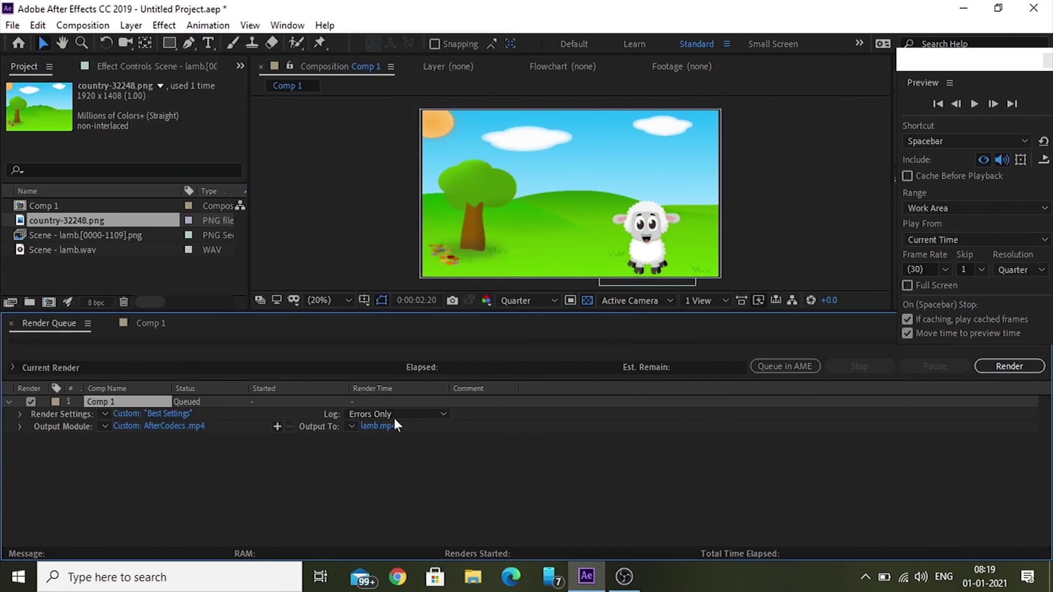
click(1012, 366)
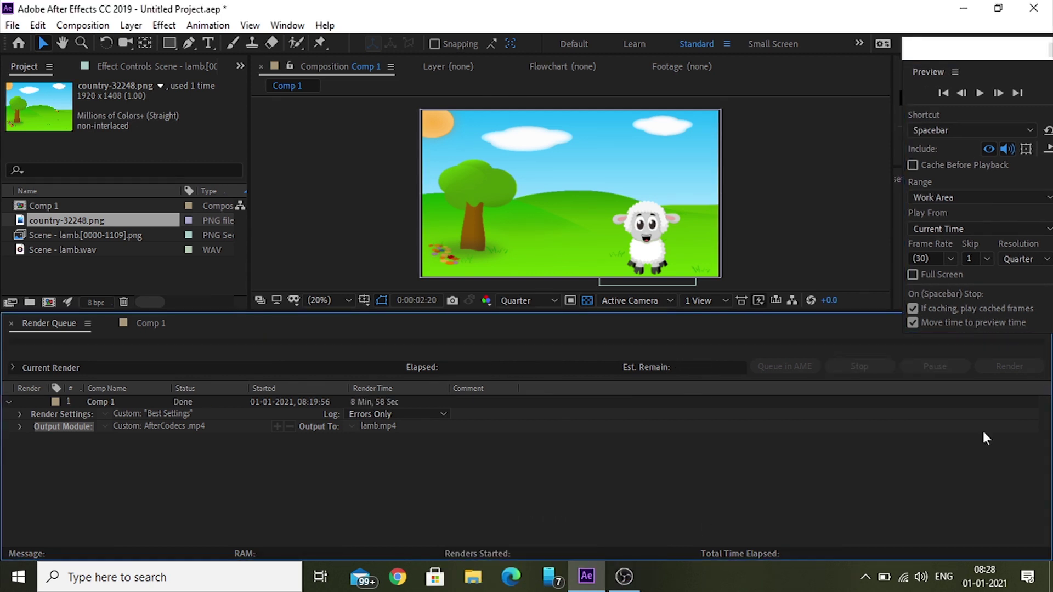
Close After Effects and save the project as lamb.aep.
click(1033, 7)
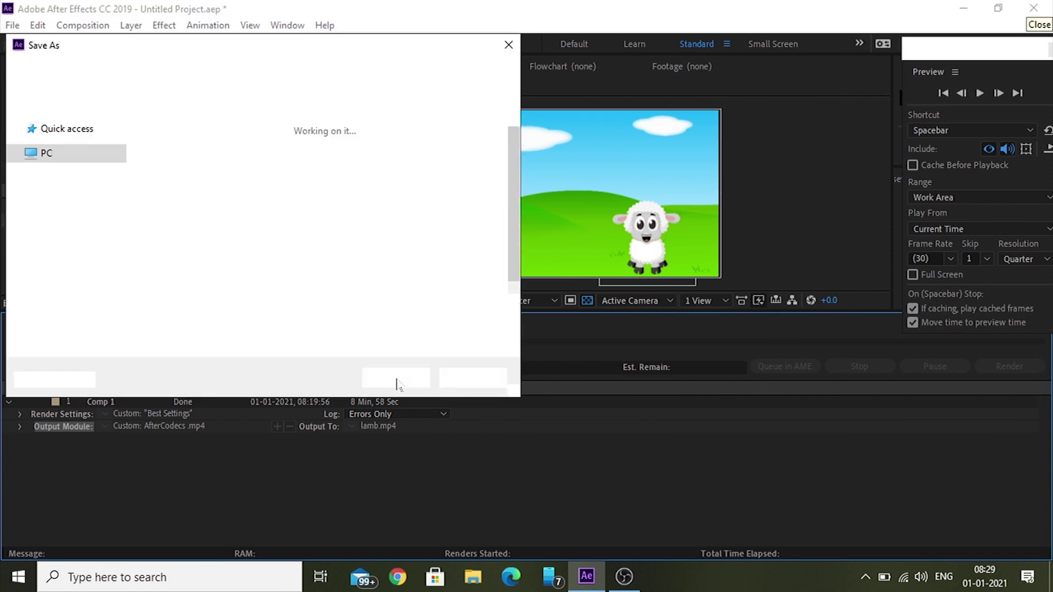
click(397, 377)
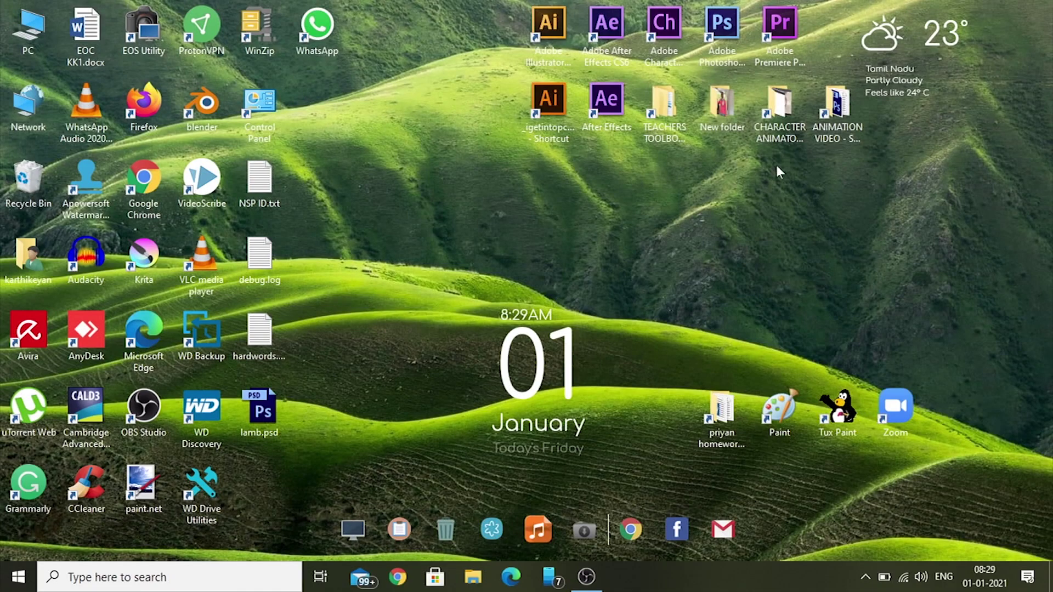
Open the How to make goat animation video folder, play lamb.mp4 full screen in VLC, pause it and return to the folder.
double_click(837, 107)
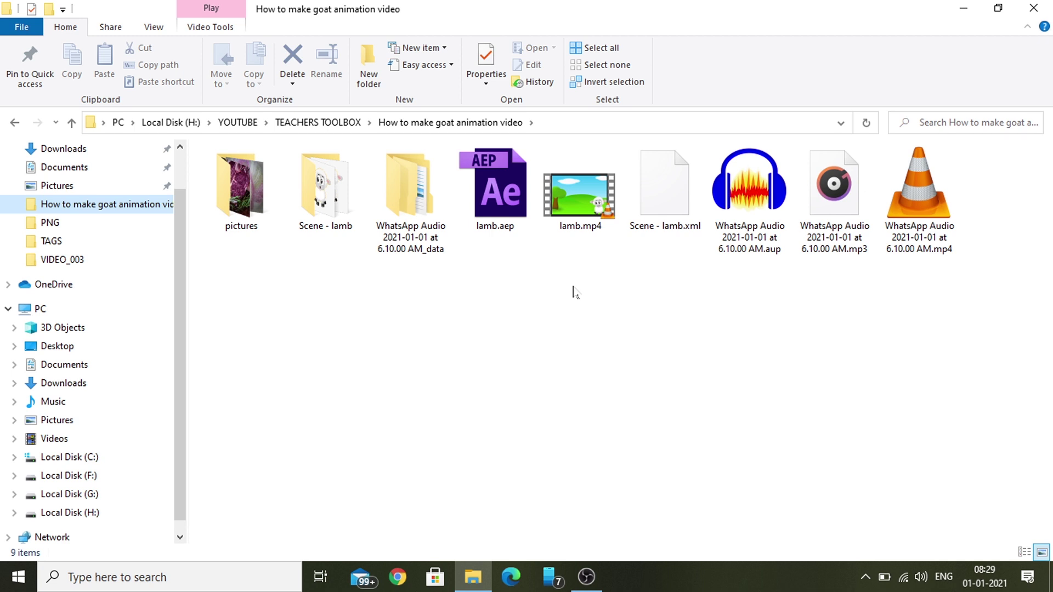
click(583, 198)
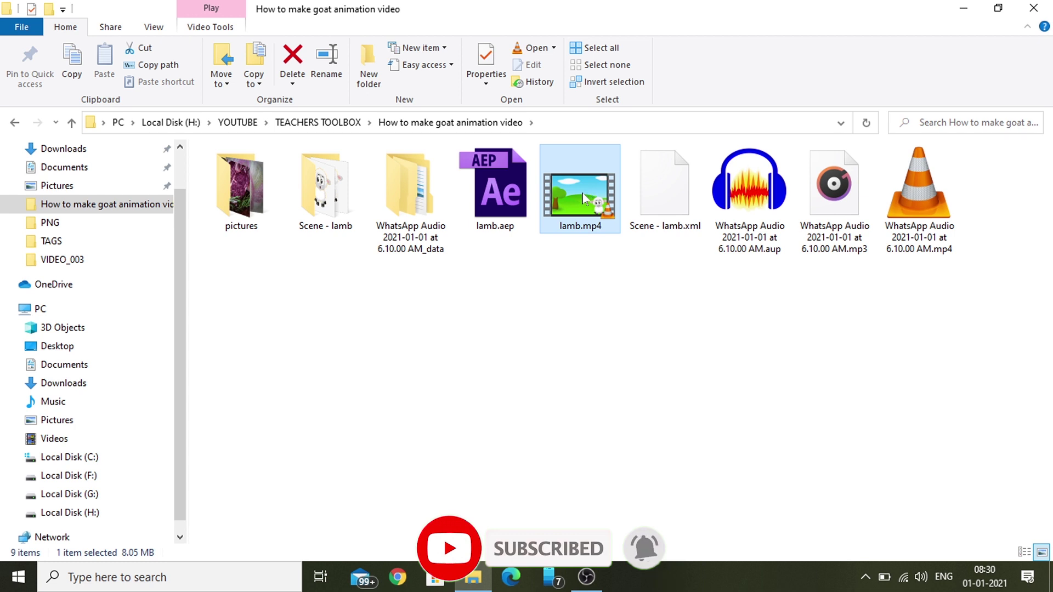
double_click(582, 198)
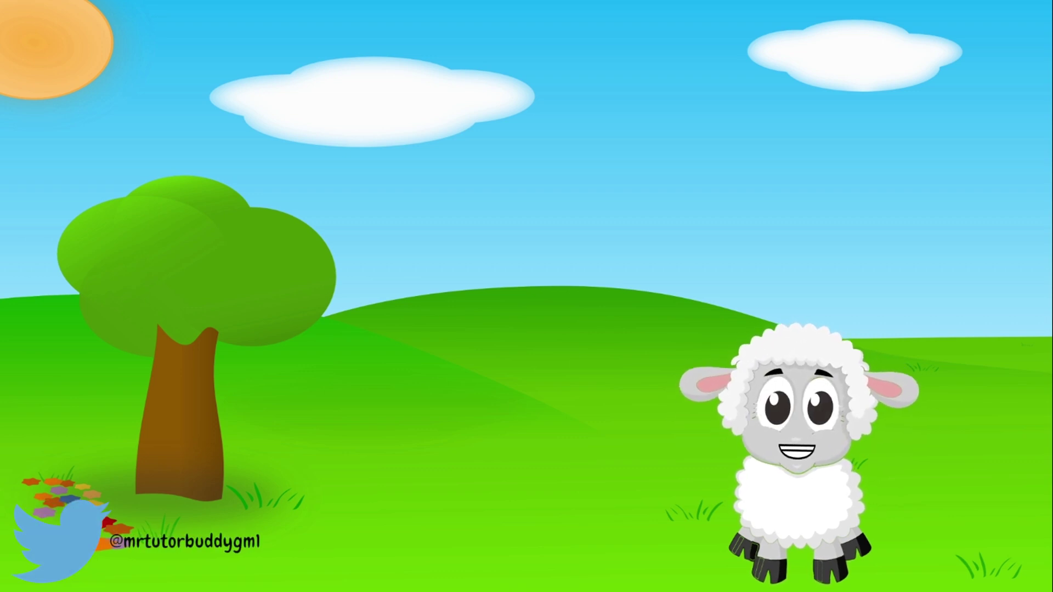
key(space)
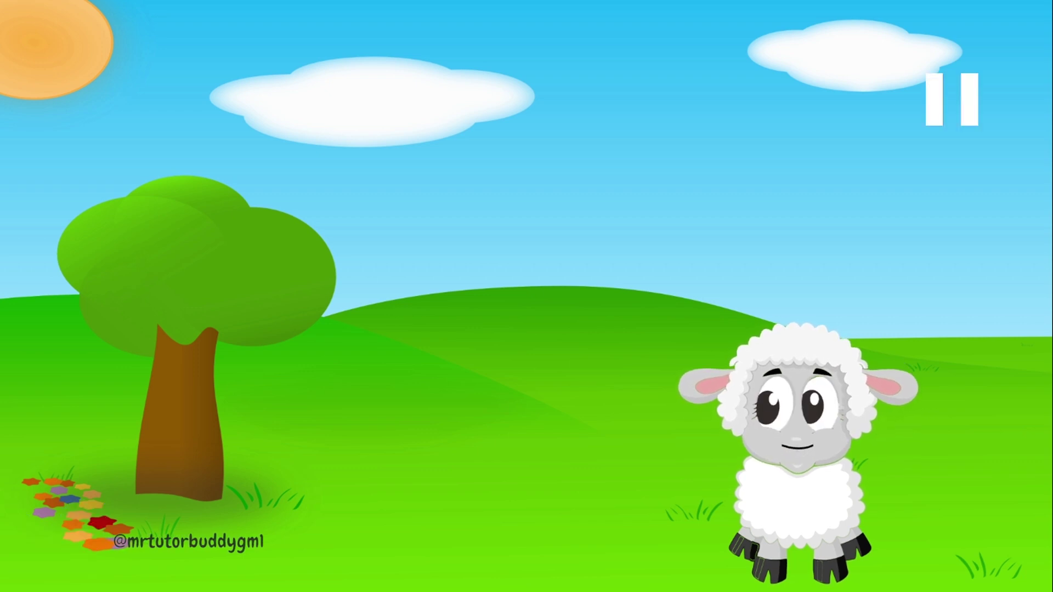
key(Escape)
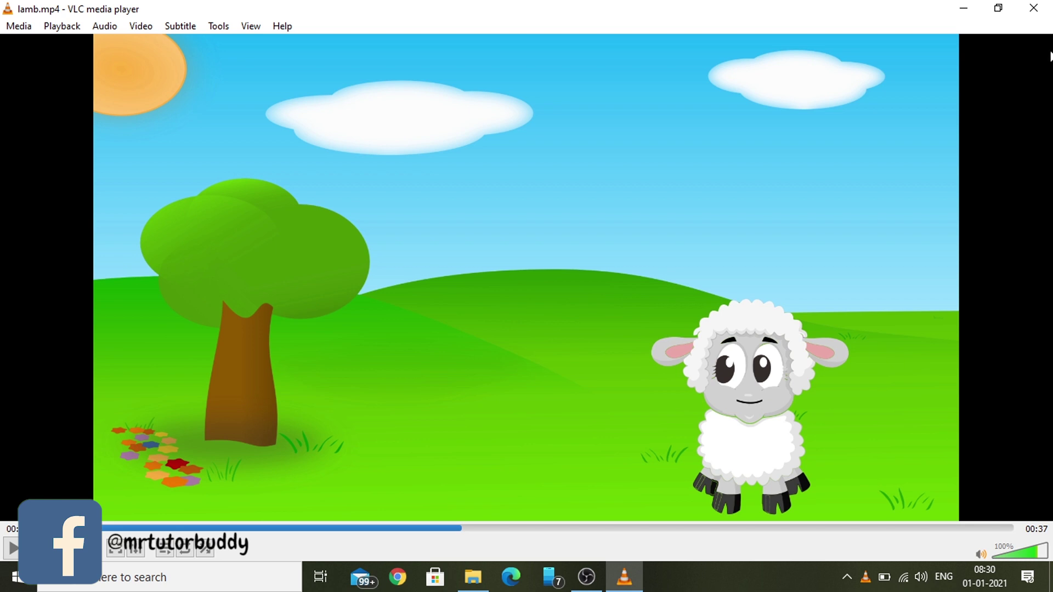
click(1033, 8)
Examine the file size, frame dimensions, frame rate and audio details in lamb.mp4's properties.
click(577, 206)
right_click(575, 193)
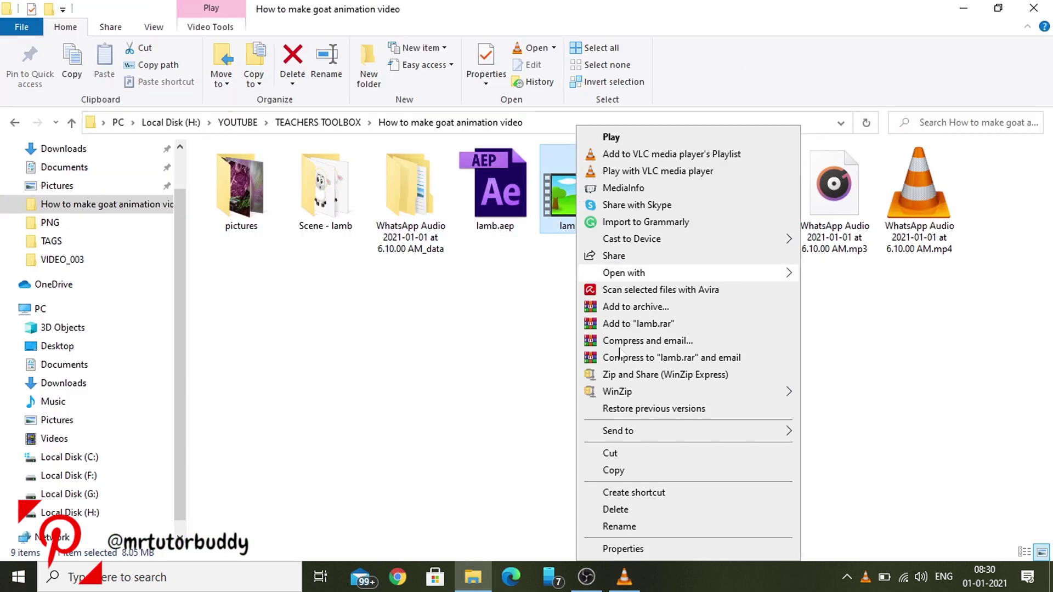
click(635, 547)
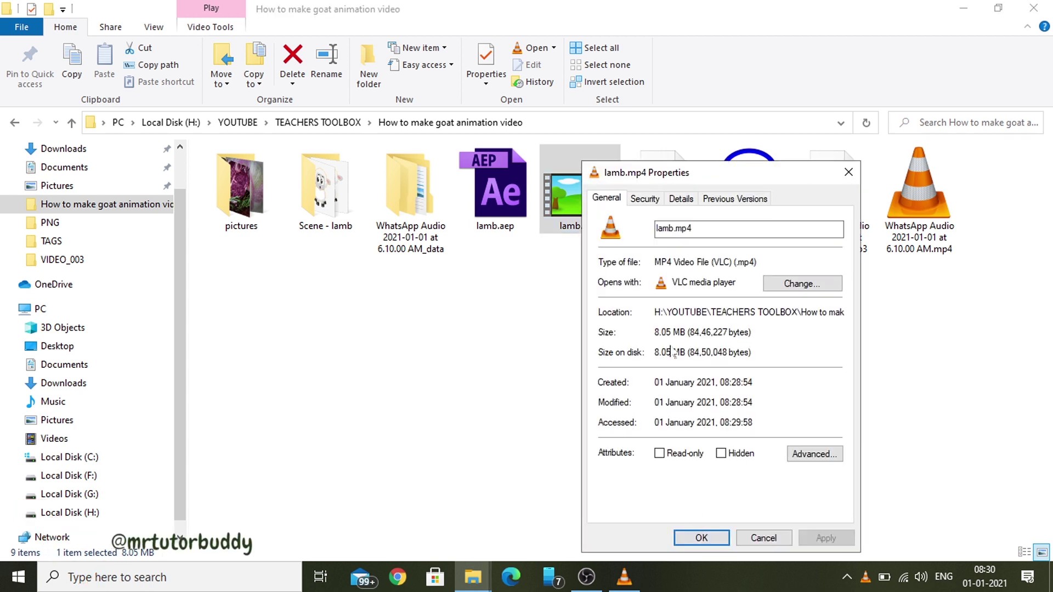
click(681, 198)
scroll(702, 383, down, 3)
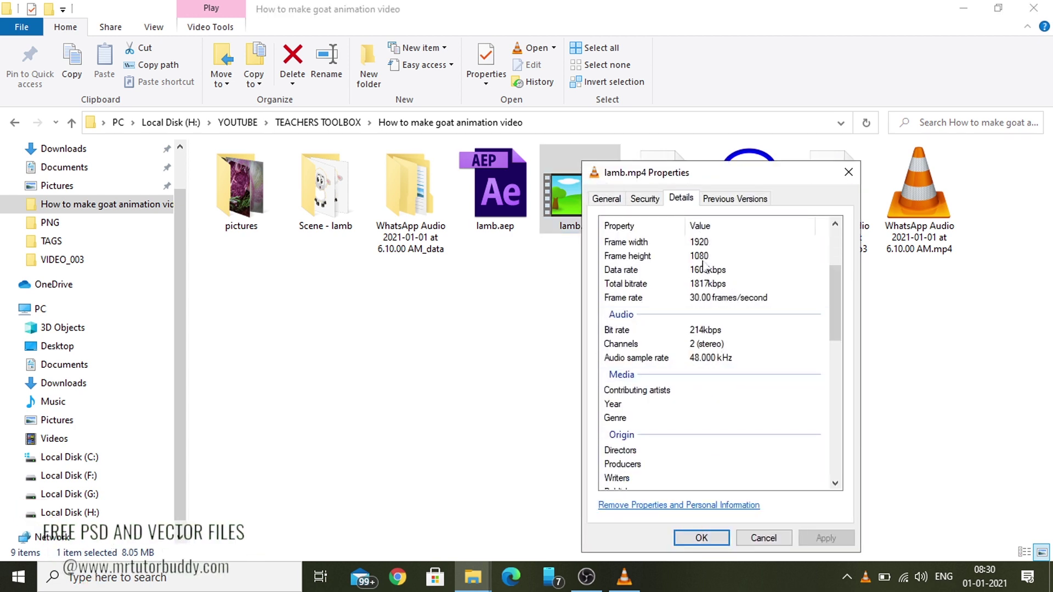
click(716, 531)
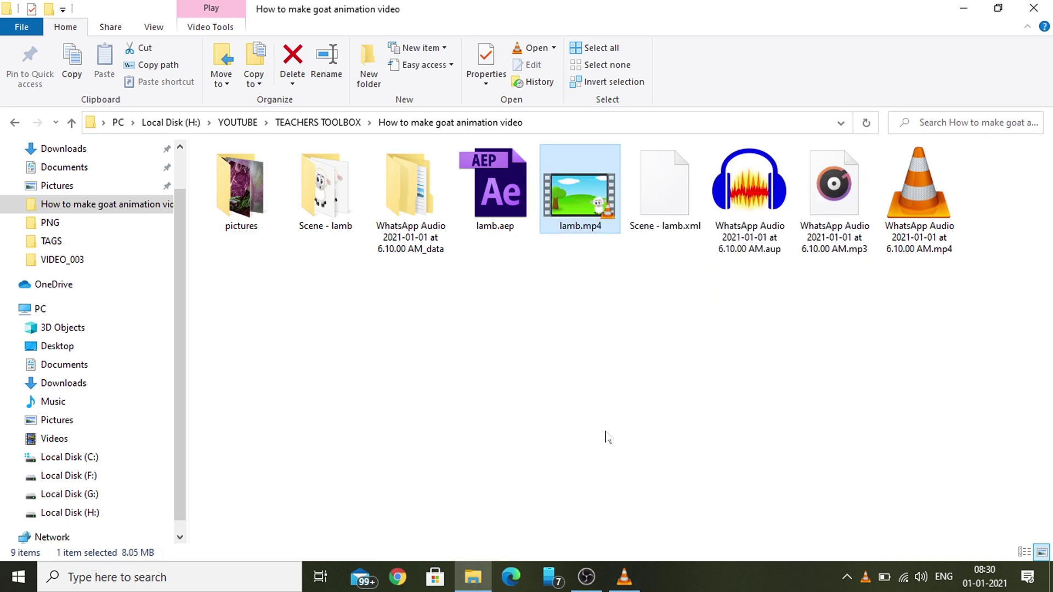
Resume playing lamb.mp4 in VLC for a moment and pause it.
key(space)
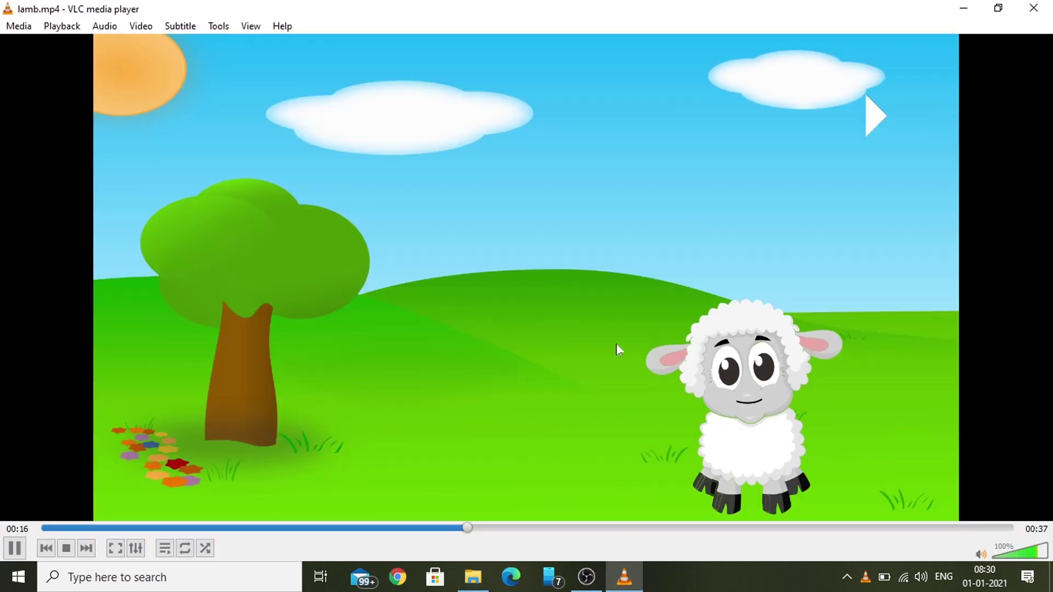
key(space)
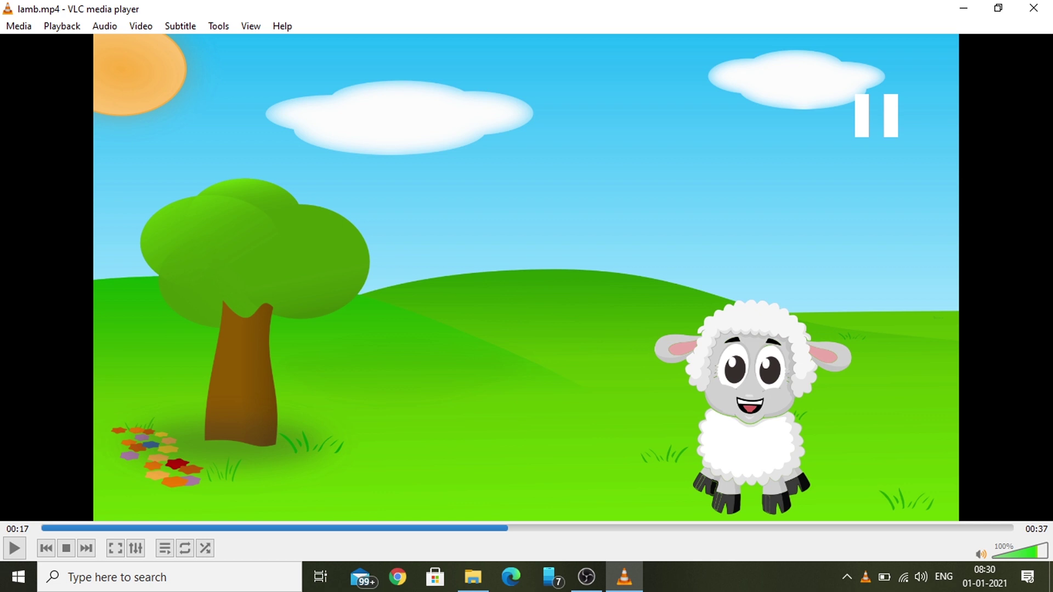